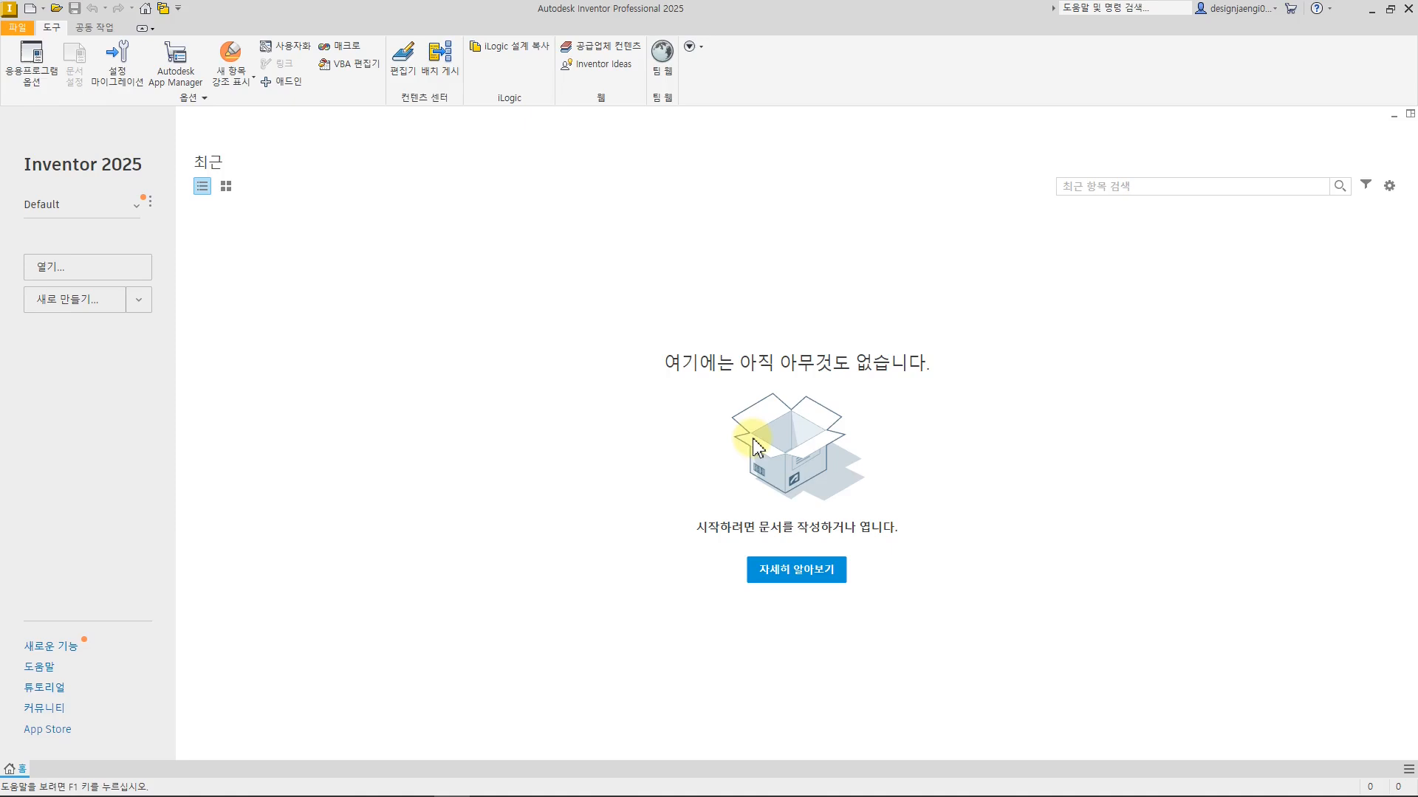
- Examine the square outline, the four rounded shapes and the isometric view in the drawing 도면 예제 40.pdf beside Inventor
double_click(659, 20)
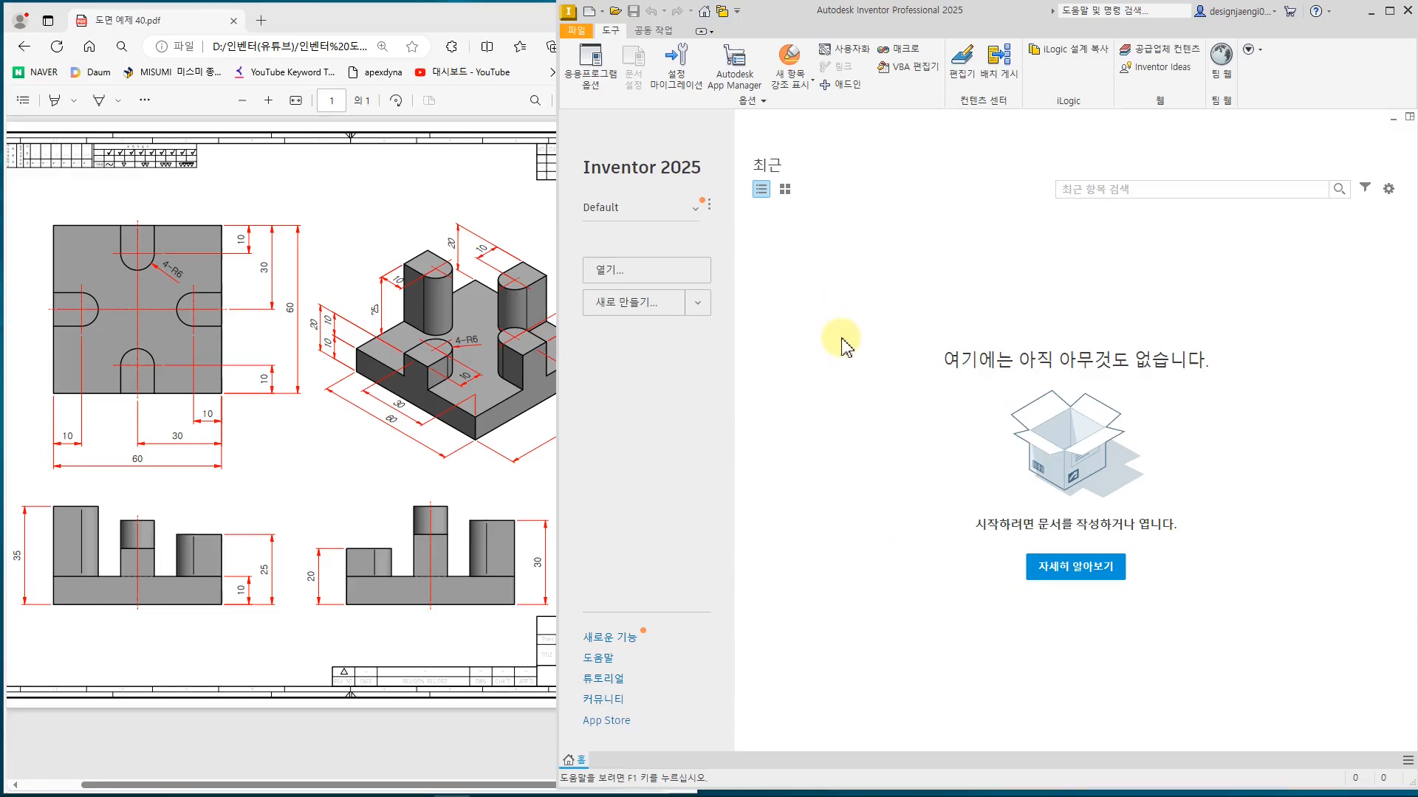
click(335, 419)
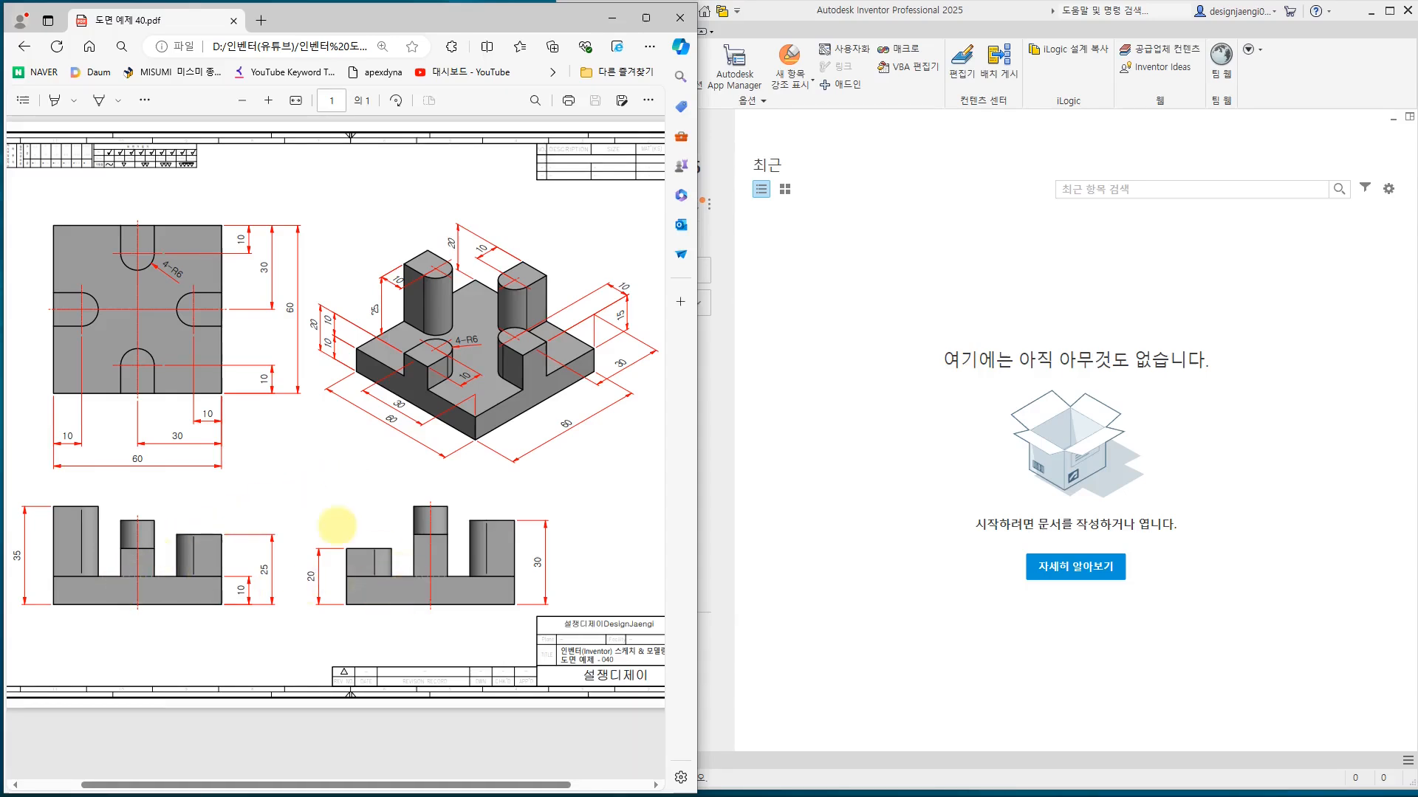
drag(52, 222, 224, 400)
mouse_move(117, 395)
mouse_down()
mouse_move(132, 356)
mouse_move(155, 393)
mouse_up()
mouse_move(221, 325)
mouse_down()
mouse_move(178, 310)
mouse_move(211, 295)
mouse_up()
mouse_move(117, 225)
mouse_down()
mouse_move(118, 251)
mouse_move(153, 229)
mouse_up()
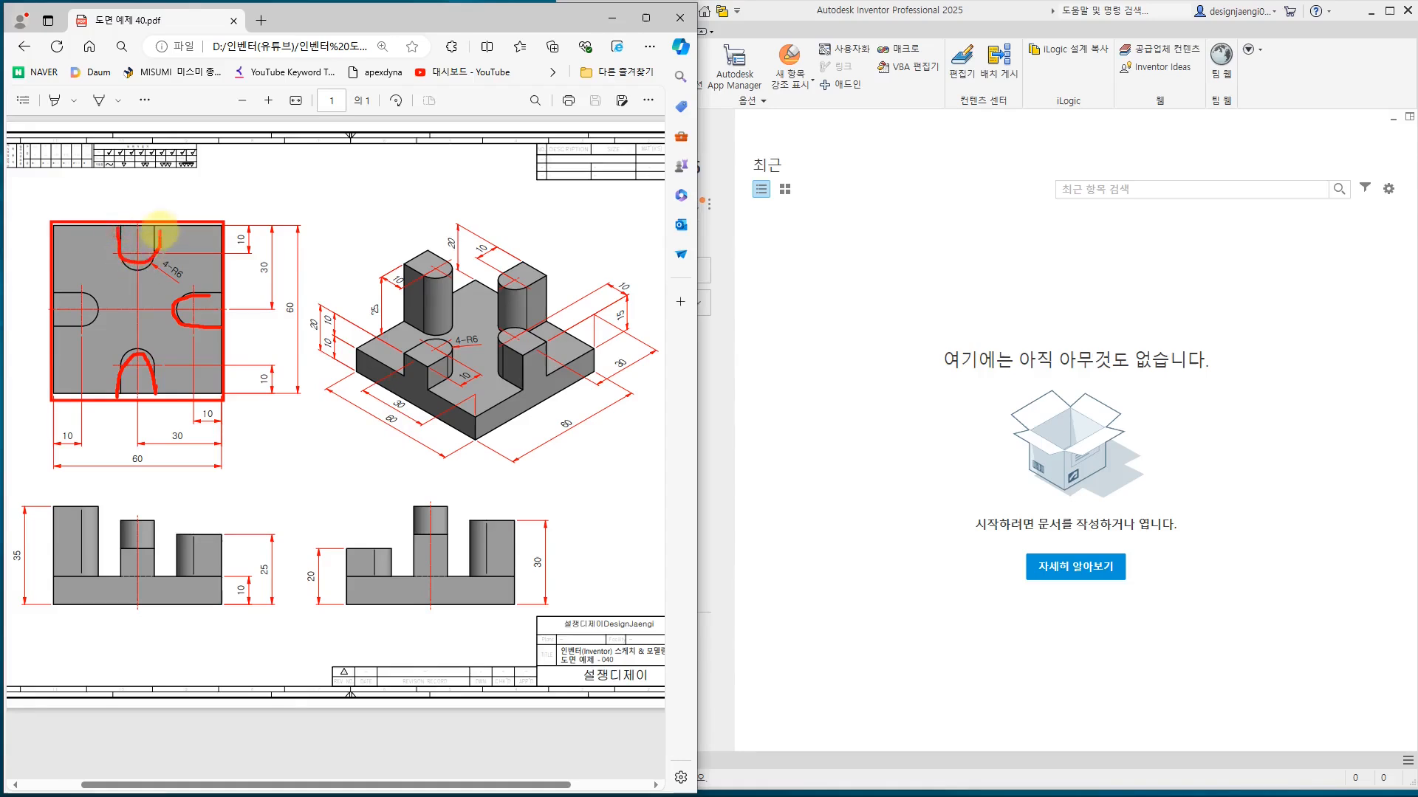
mouse_move(48, 290)
mouse_down()
mouse_move(98, 290)
mouse_move(64, 323)
mouse_up()
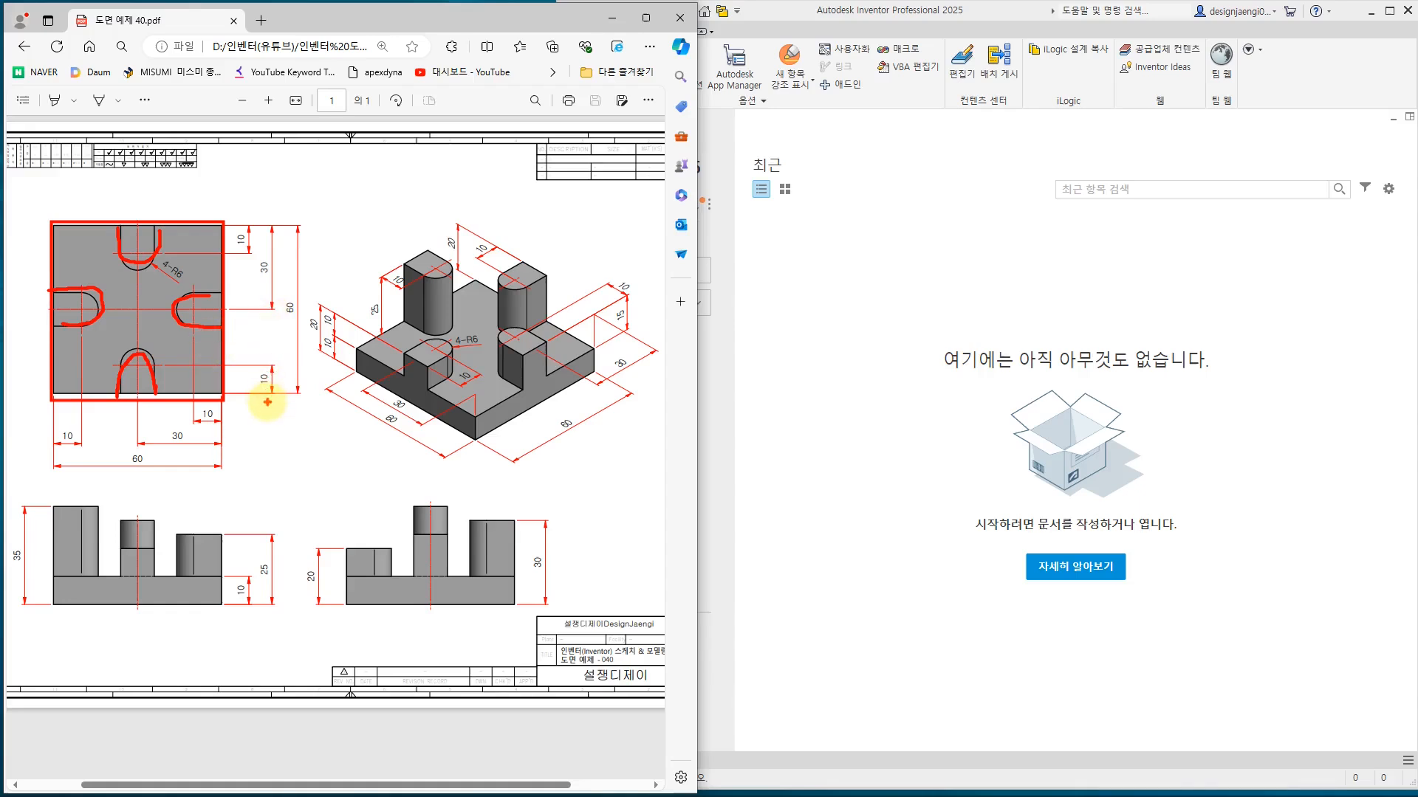
mouse_move(311, 196)
mouse_down()
mouse_move(508, 408)
mouse_move(659, 476)
mouse_up()
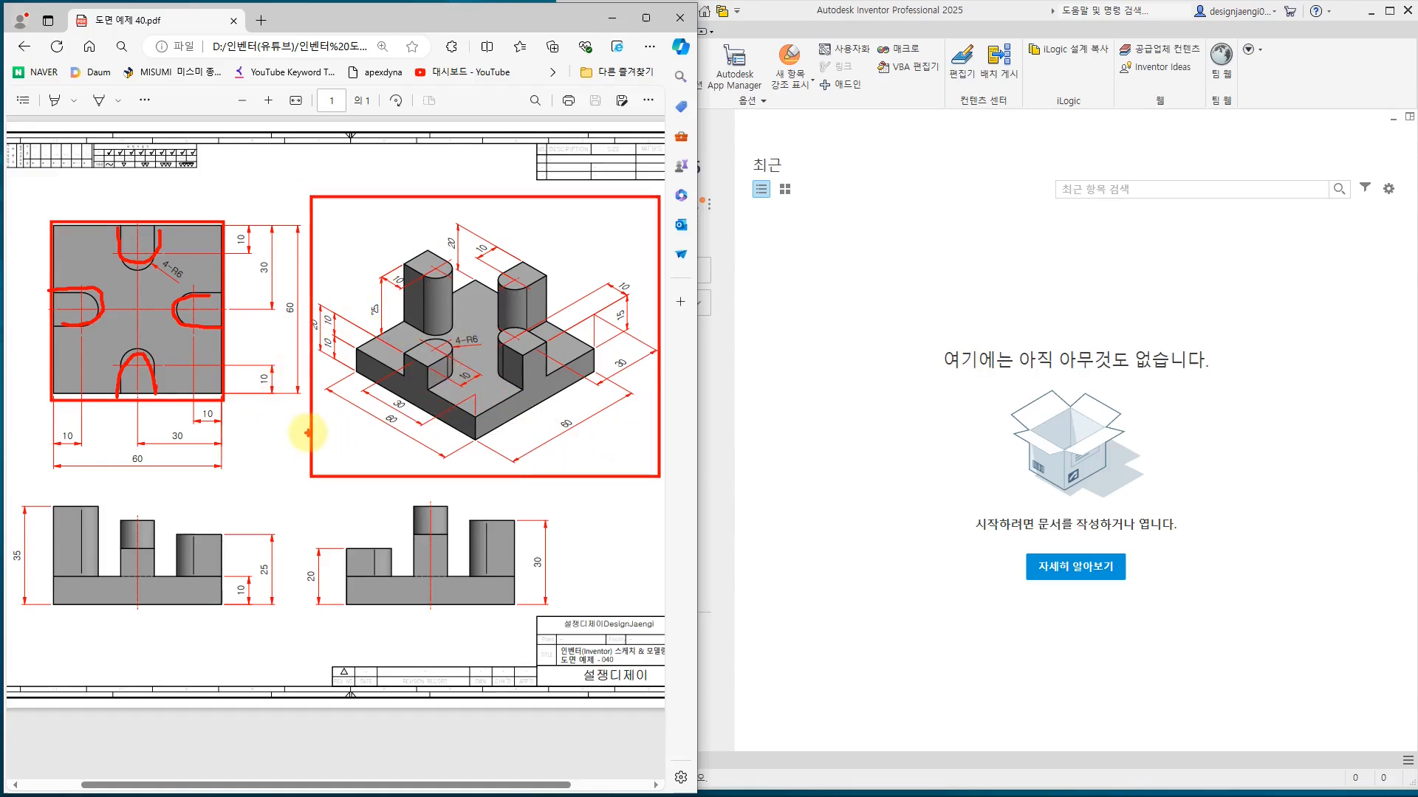
- Create a new part in Inventor from the 부품.ipt template
click(788, 401)
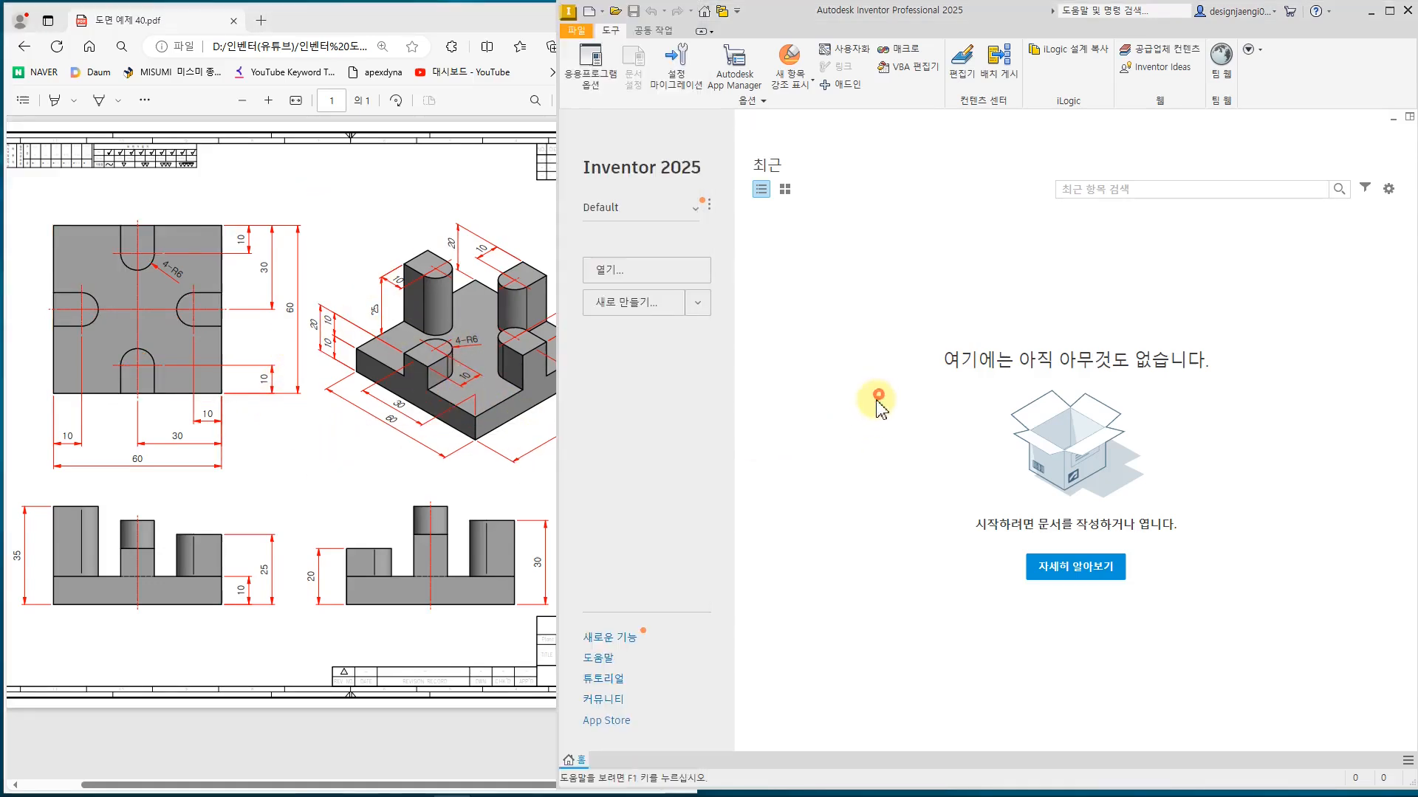
click(653, 306)
click(940, 264)
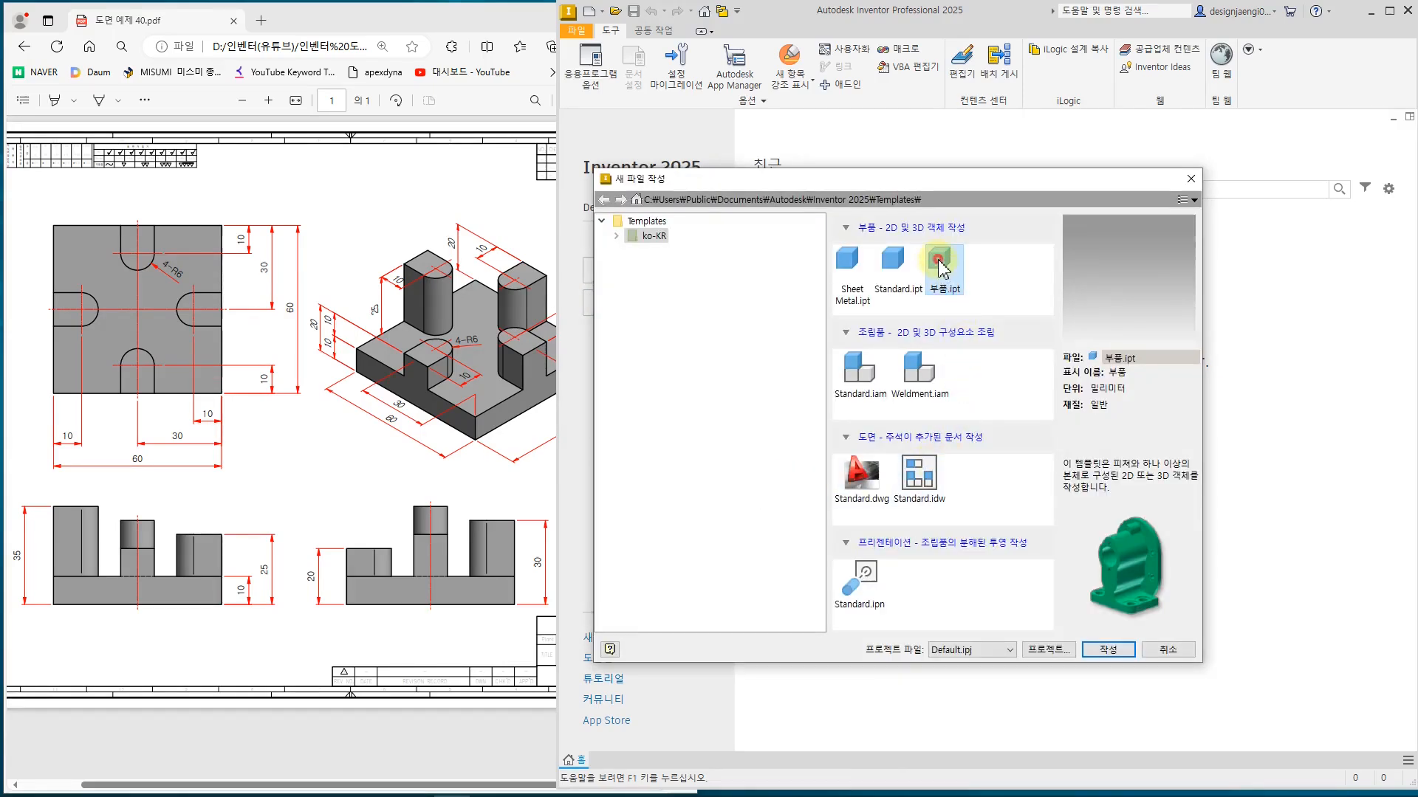
click(1108, 649)
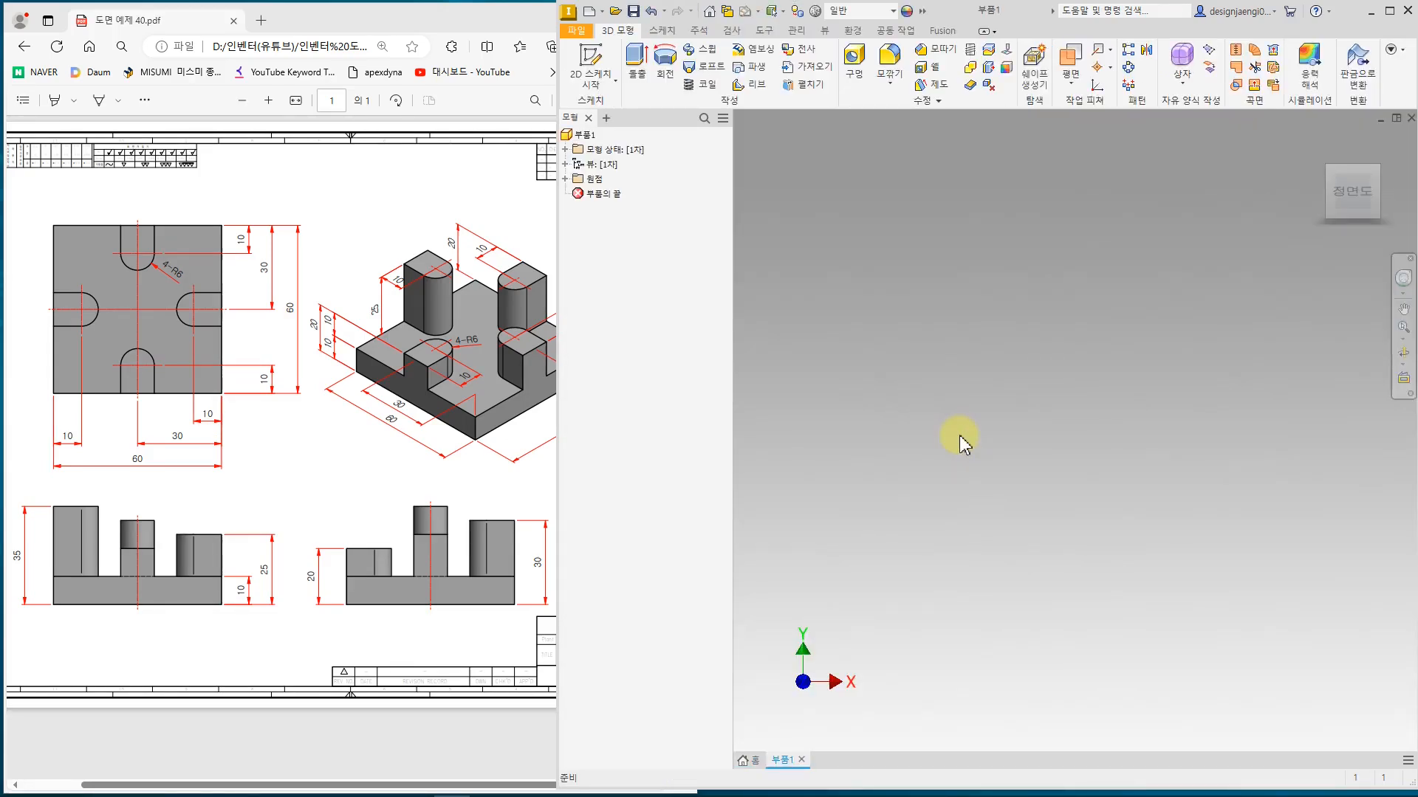
key(F6)
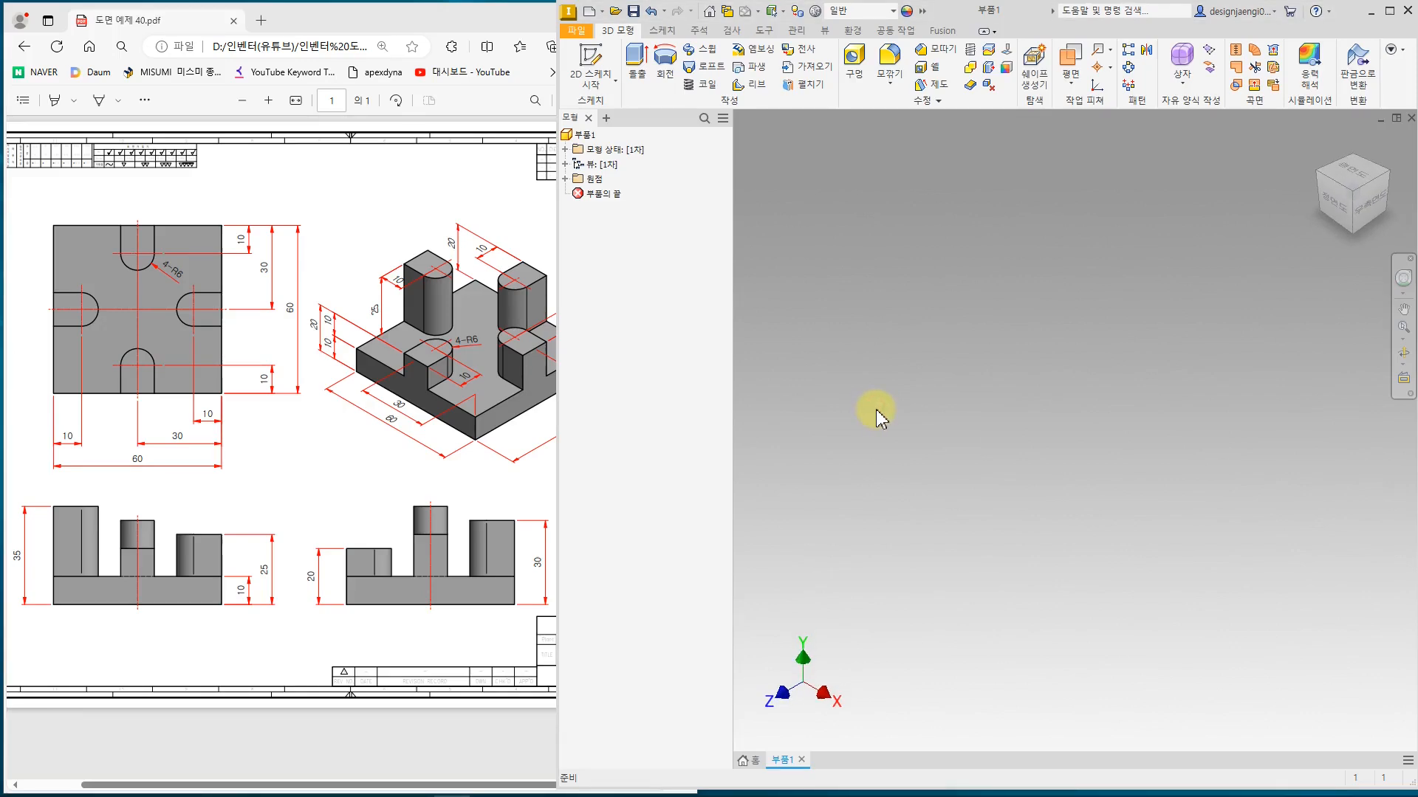
click(318, 357)
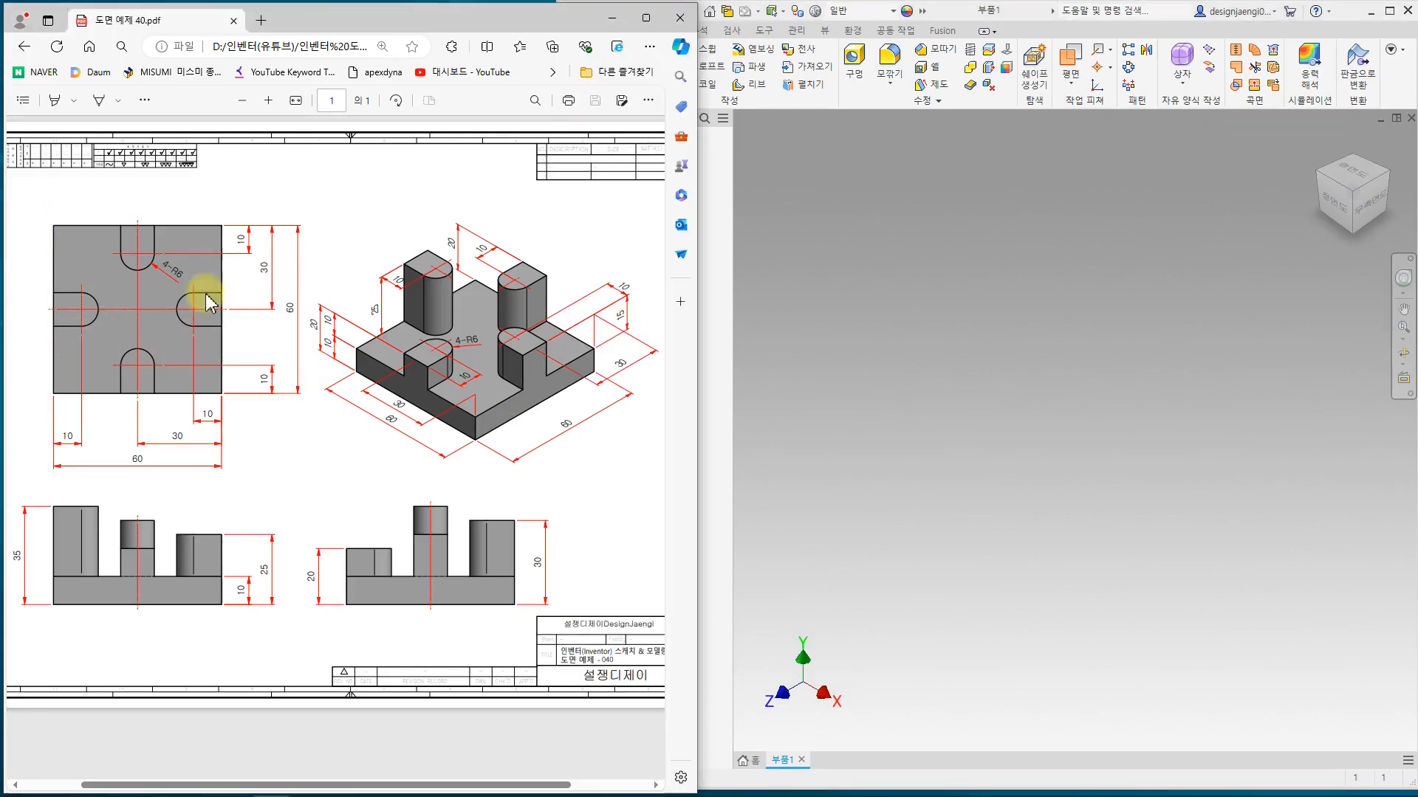
click(928, 369)
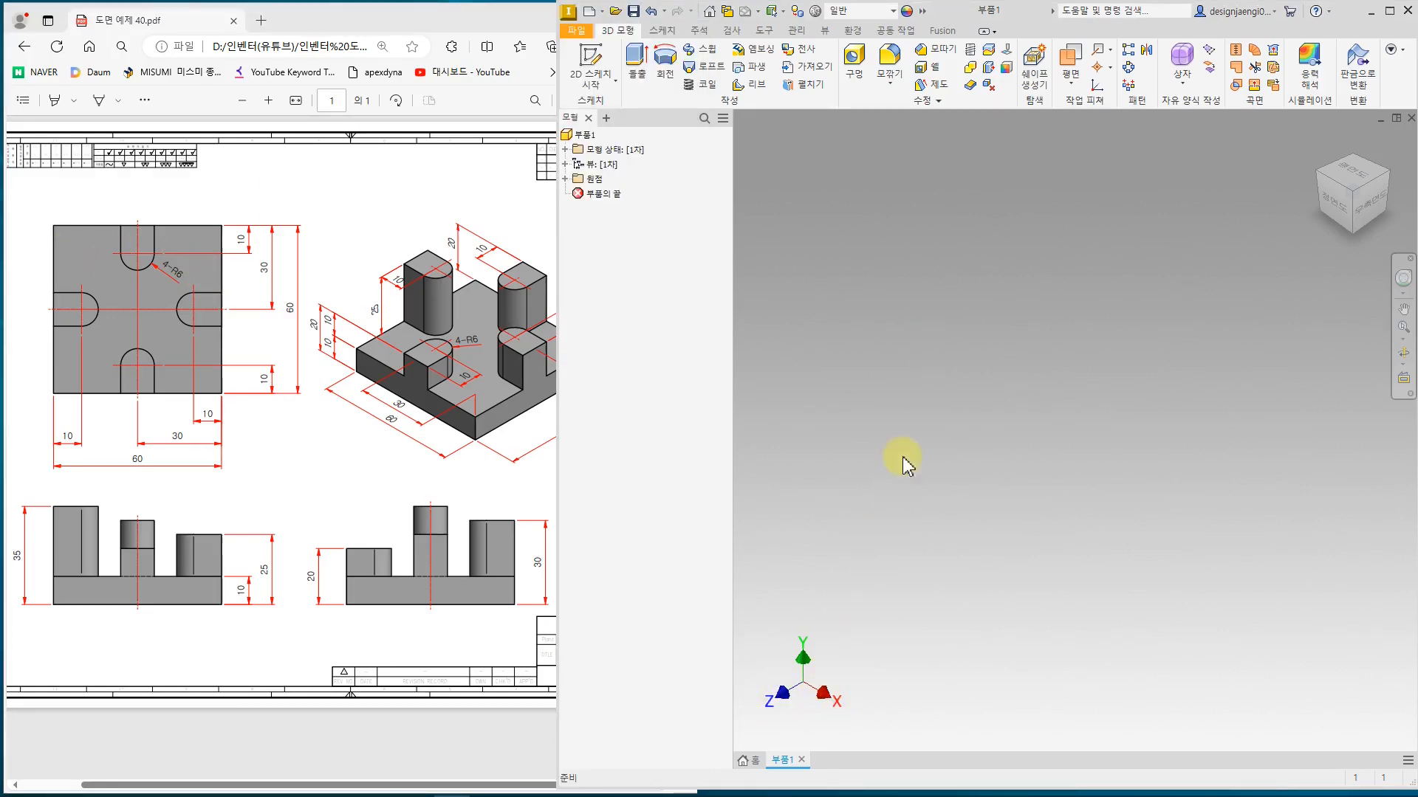
click(1356, 177)
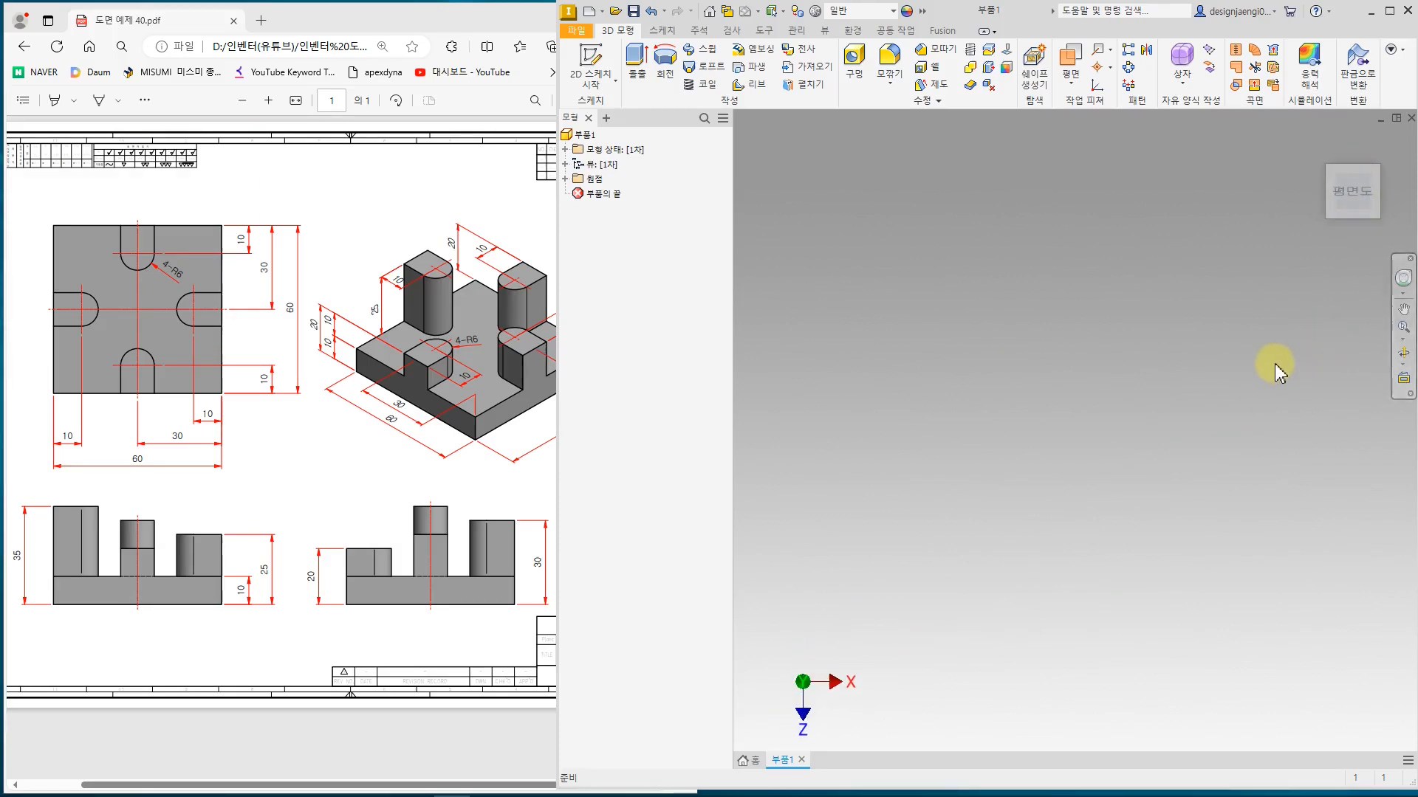
key(F6)
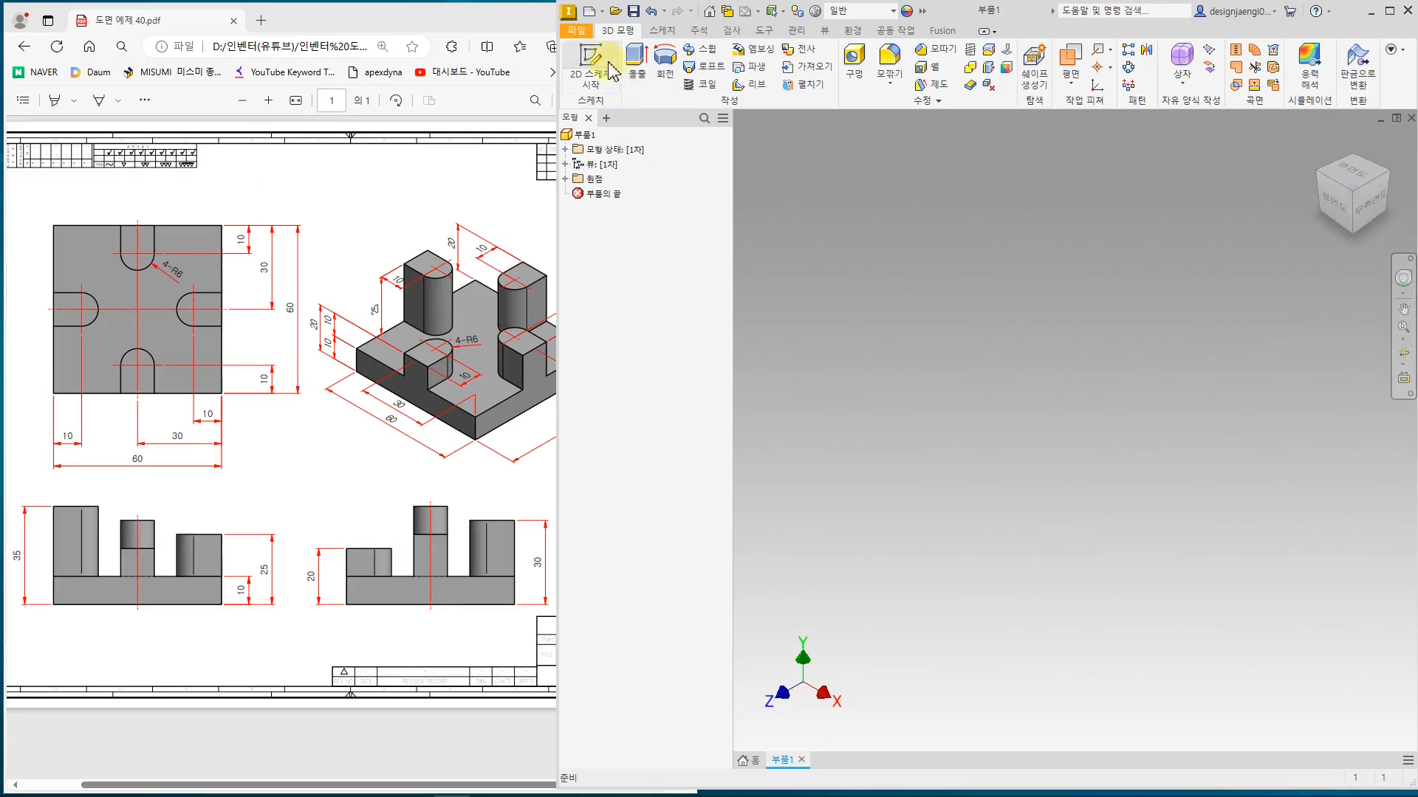
click(596, 62)
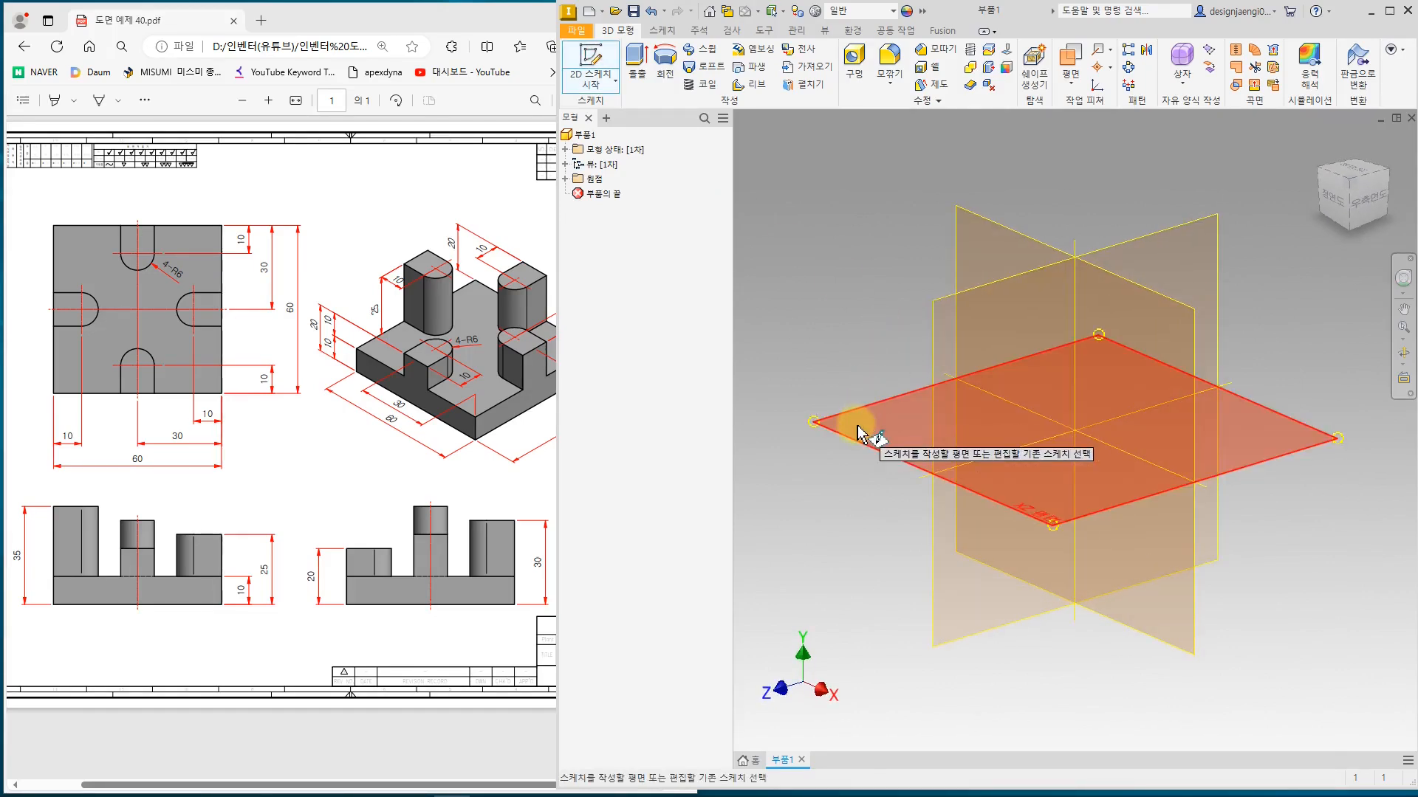
key(Escape)
- Start a 2D sketch on the origin's XZ plane and turn the plan view so the X axis runs horizontally
click(565, 179)
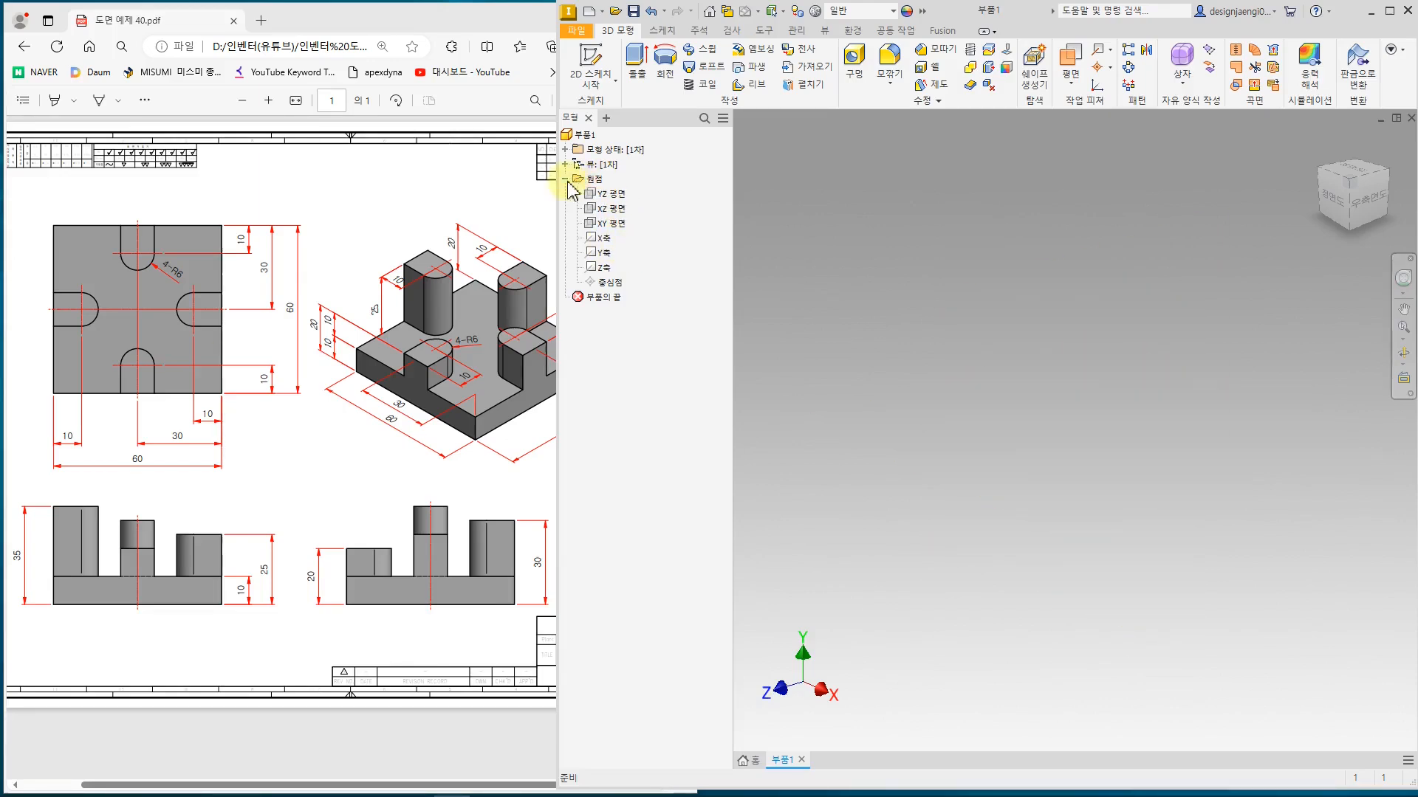
click(616, 211)
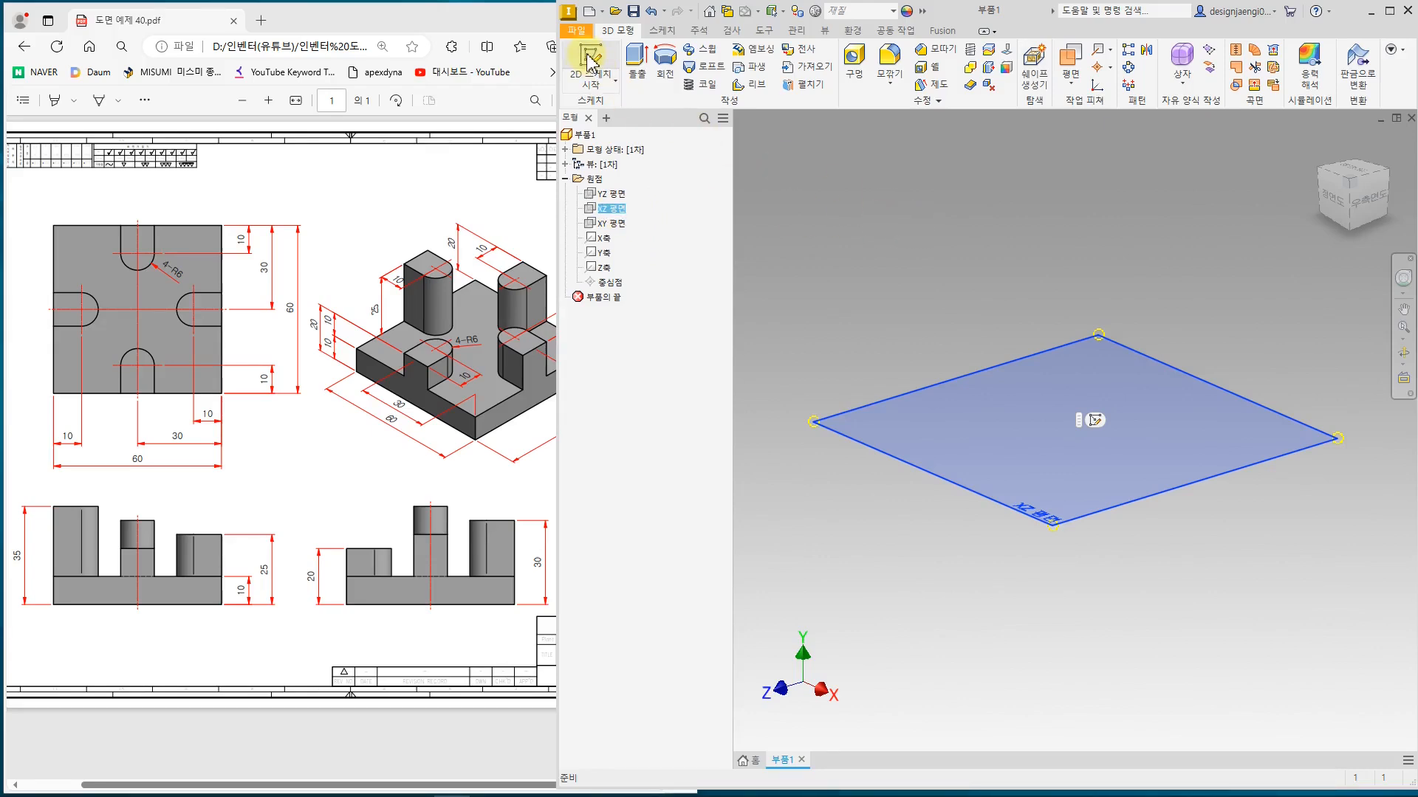
click(1096, 421)
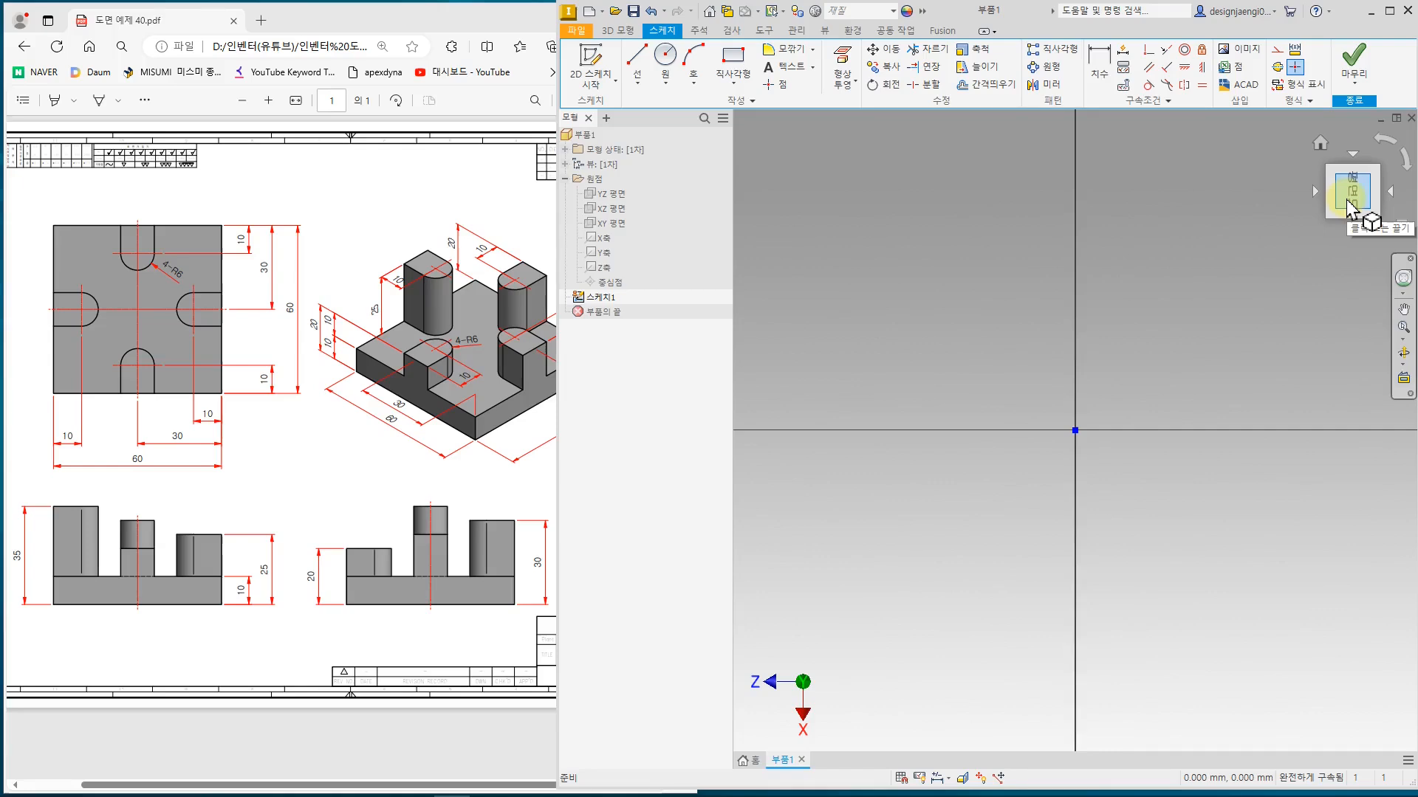
click(1385, 140)
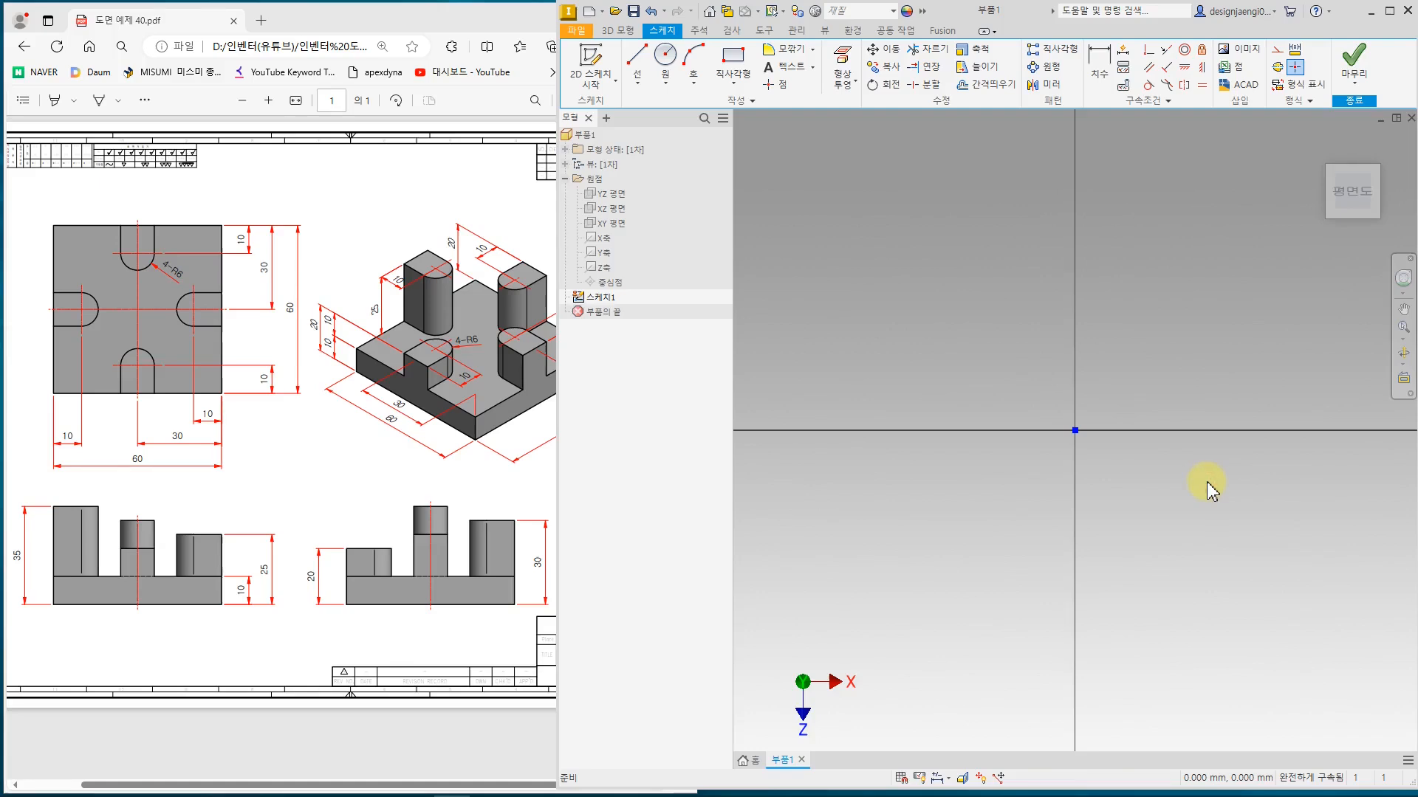
- Check the drawing's top view and sketch a two-point center rectangle about 206 mm wide, centered on the origin
click(319, 458)
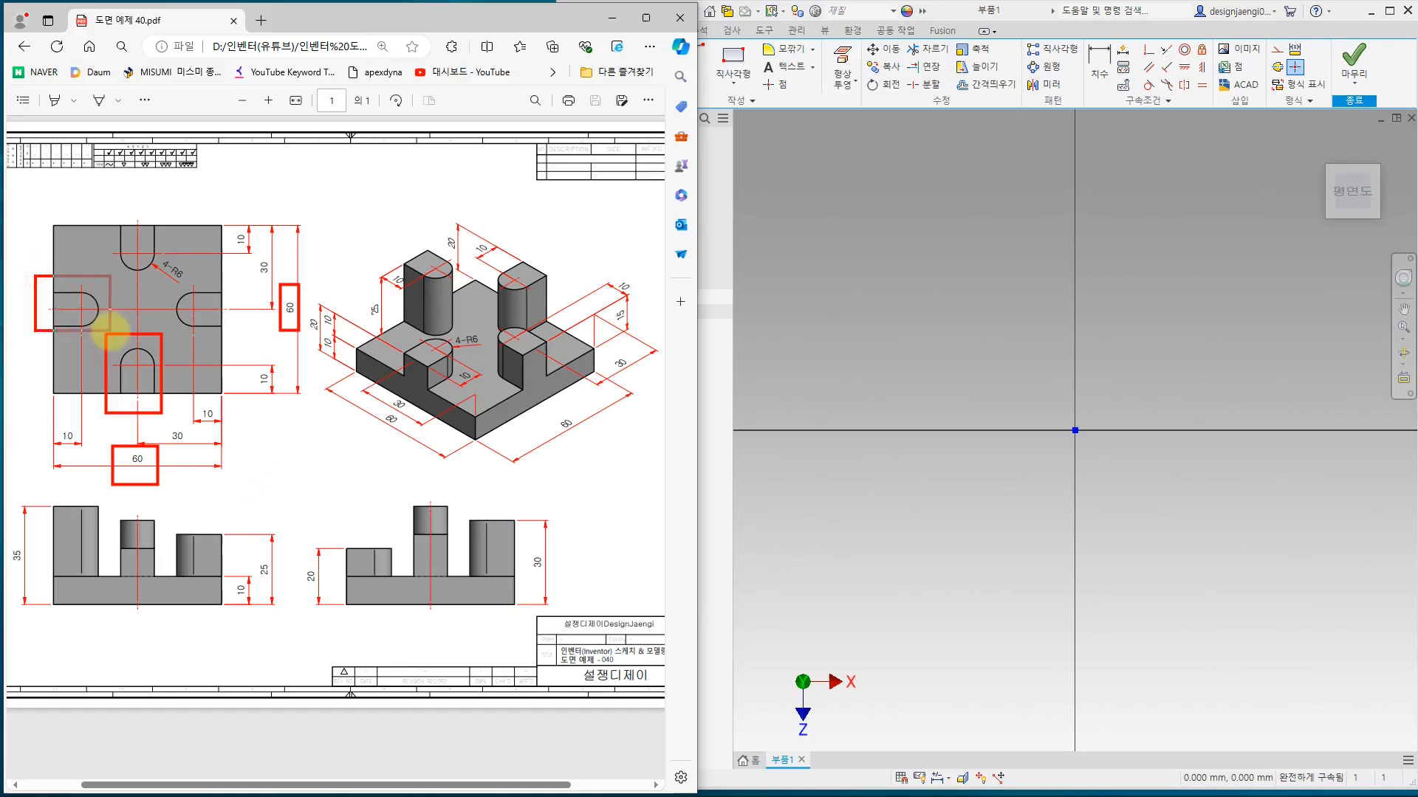
ctrl+drag(100, 212, 230, 338)
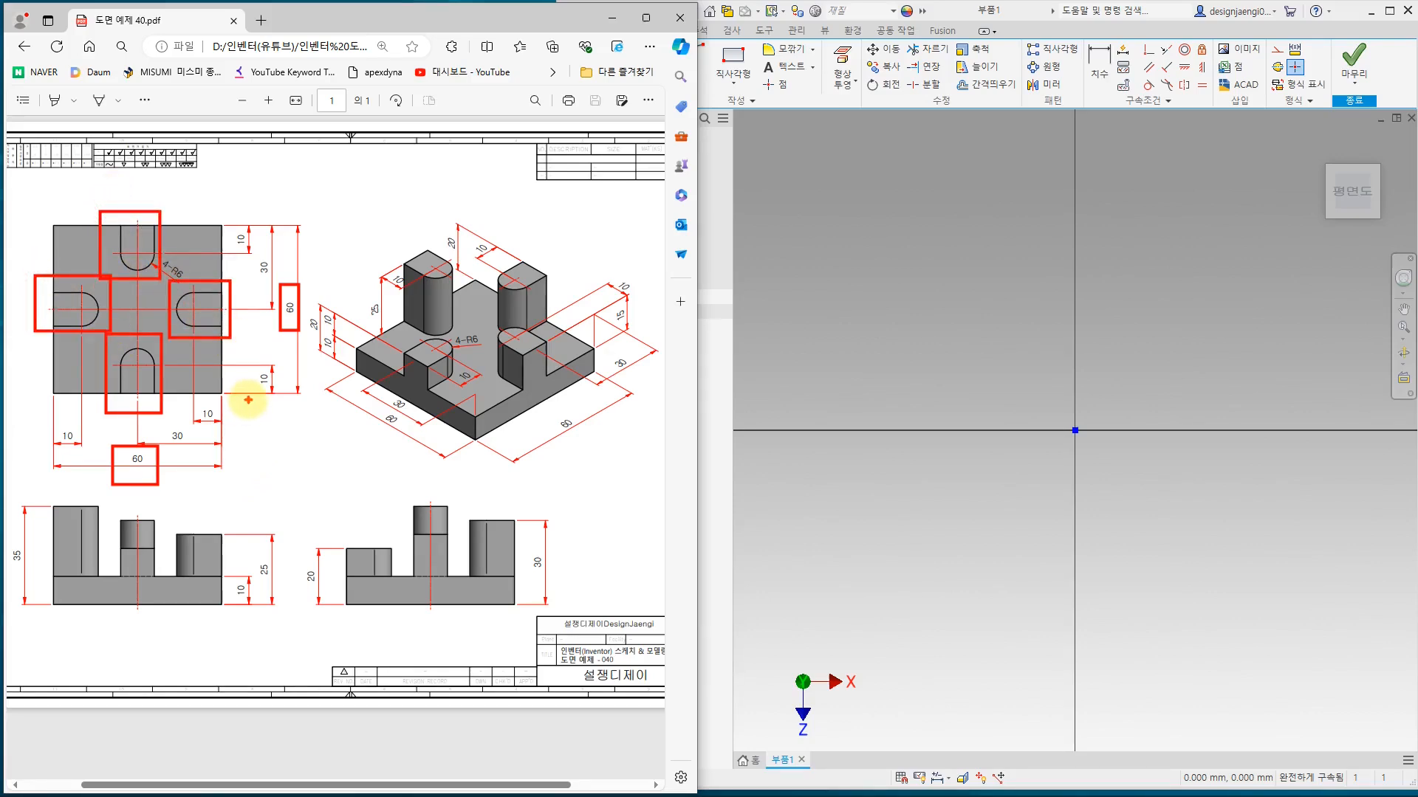
key(Escape)
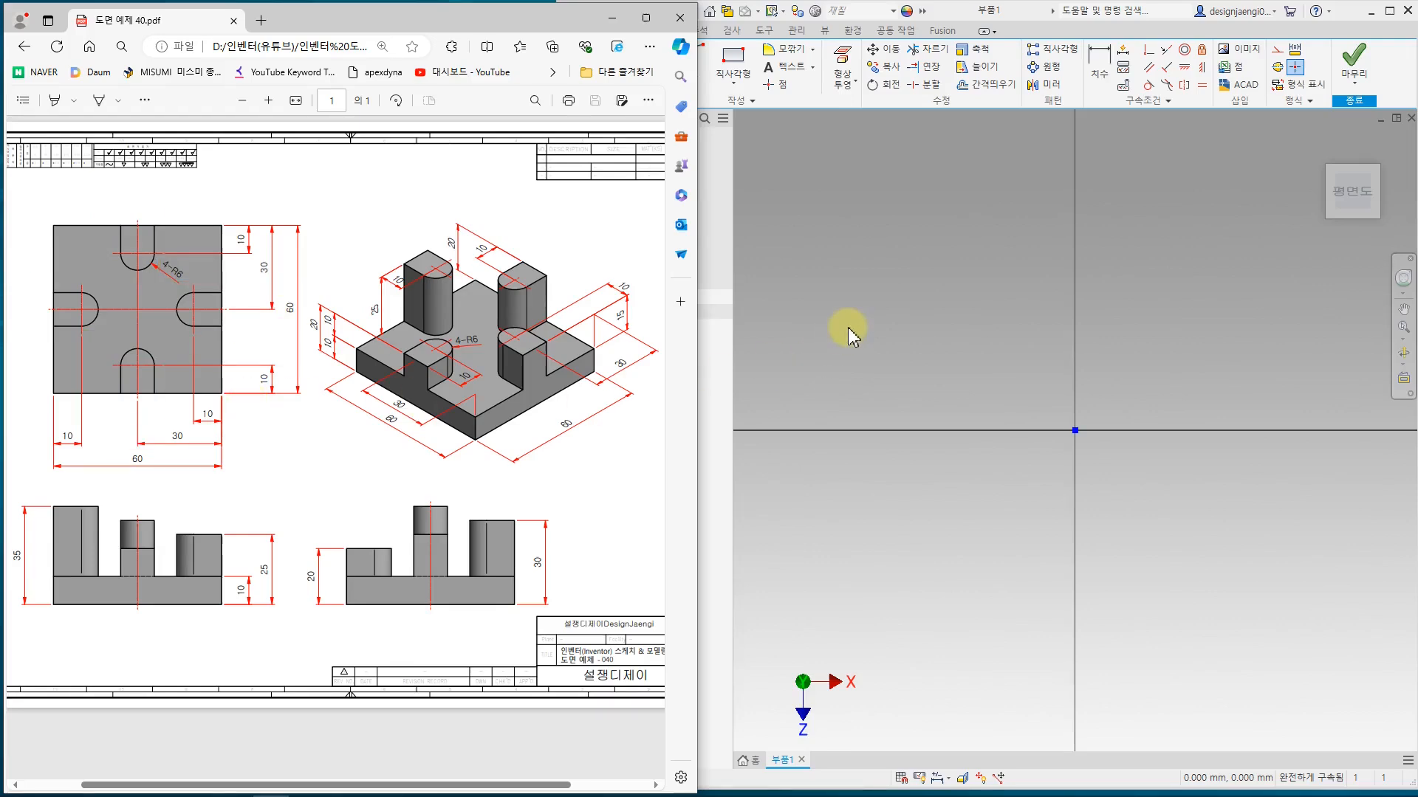
click(813, 220)
click(734, 80)
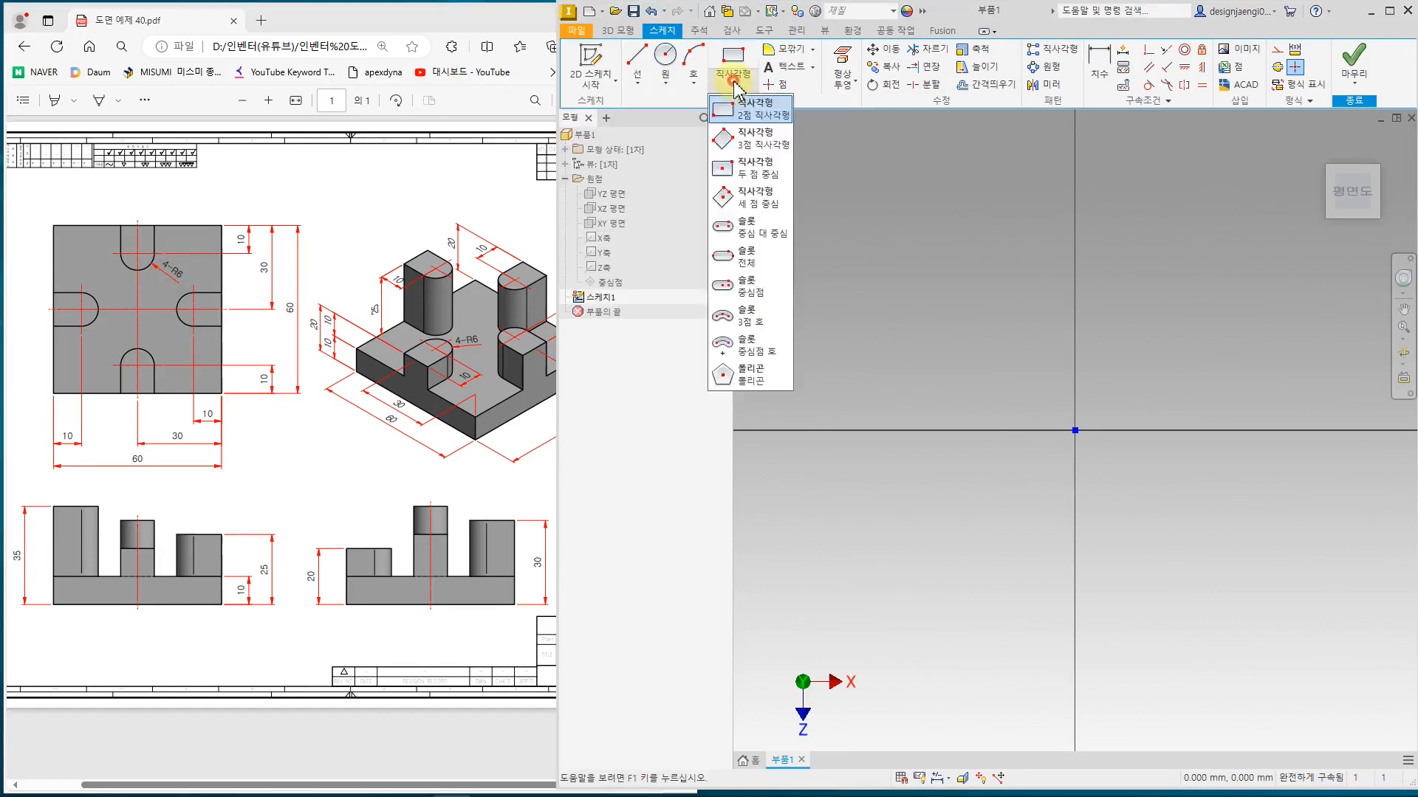
click(765, 177)
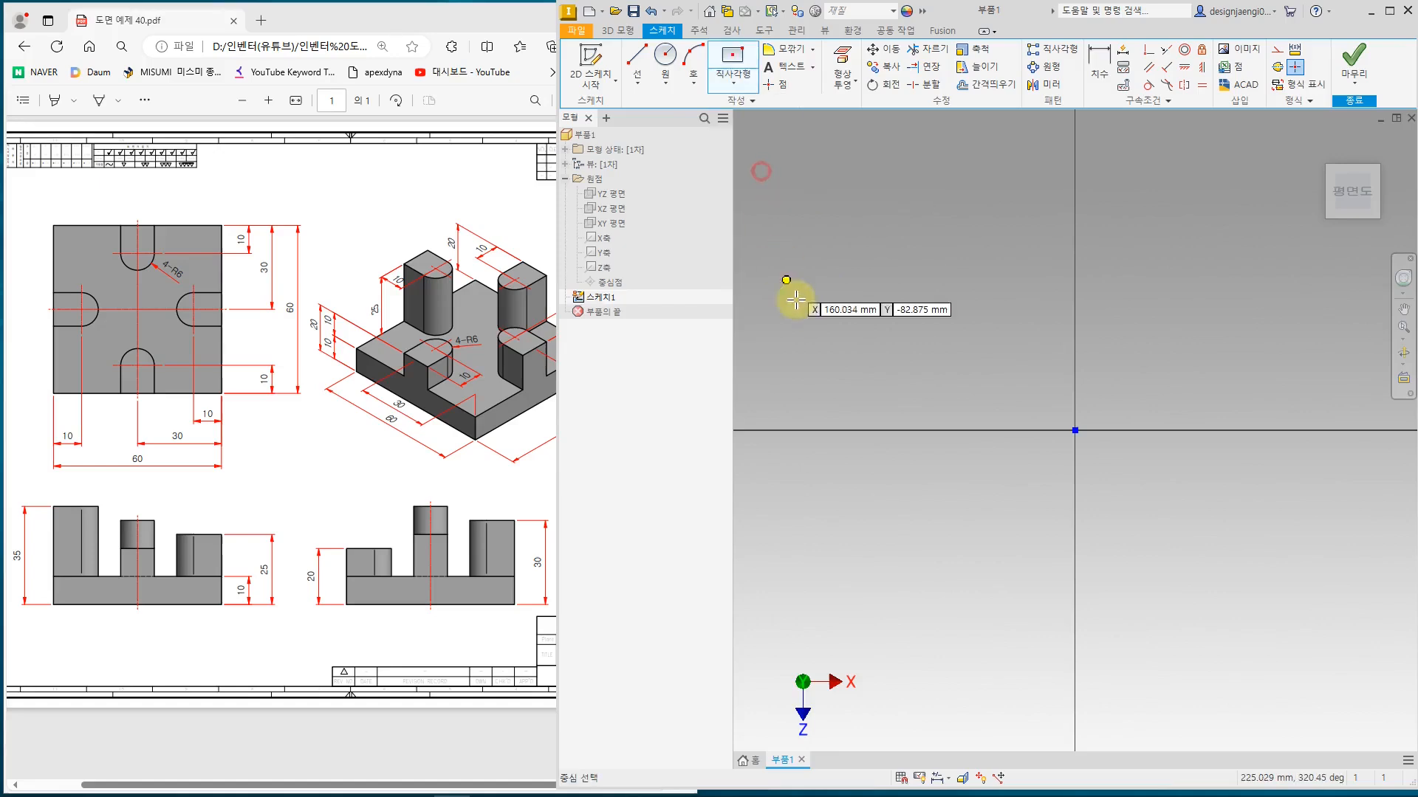
click(1075, 431)
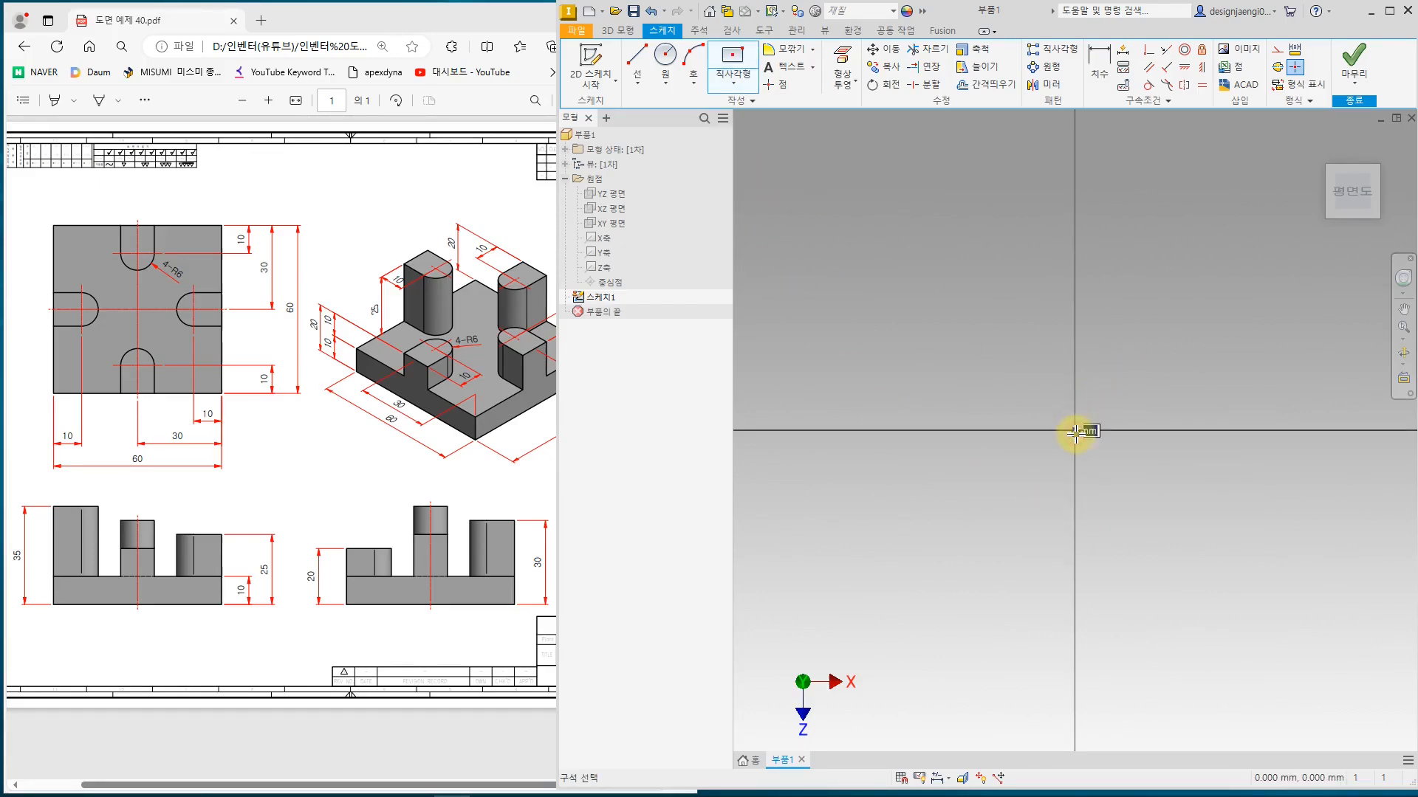
click(1261, 579)
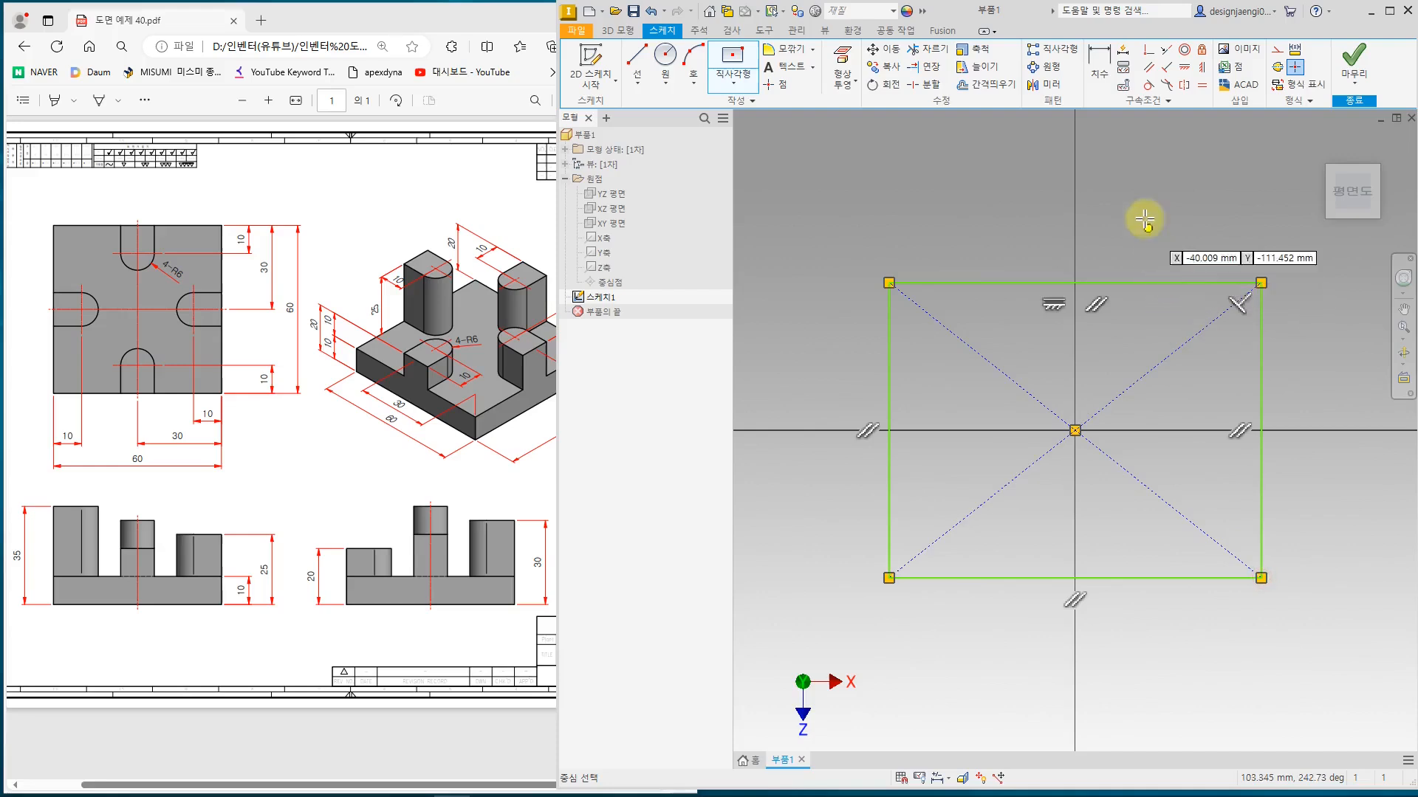
- Dimension the rectangle's width as 60 mm and move the dimension closer to its upper edge
click(1100, 70)
click(1136, 283)
click(1136, 238)
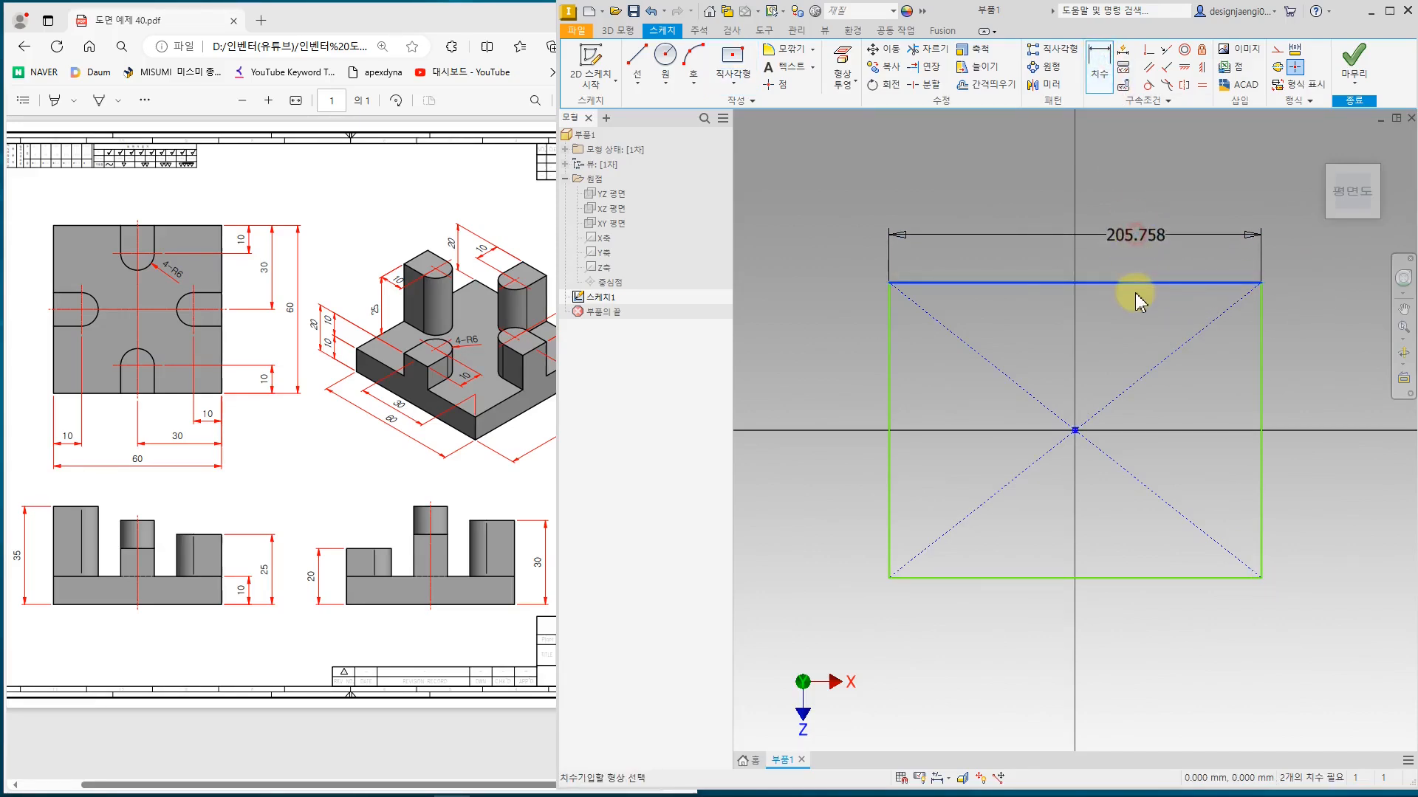
text(60)
key(Return)
scroll(1142, 373, up, 5)
scroll(1108, 414, down, 2)
key(Escape)
drag(1006, 319, 987, 364)
- Try dimensioning the rectangle's height by referencing the 60 mm width dimension, and delete that height dimension
click(1099, 70)
click(1087, 449)
click(1159, 459)
click(989, 366)
click(1226, 513)
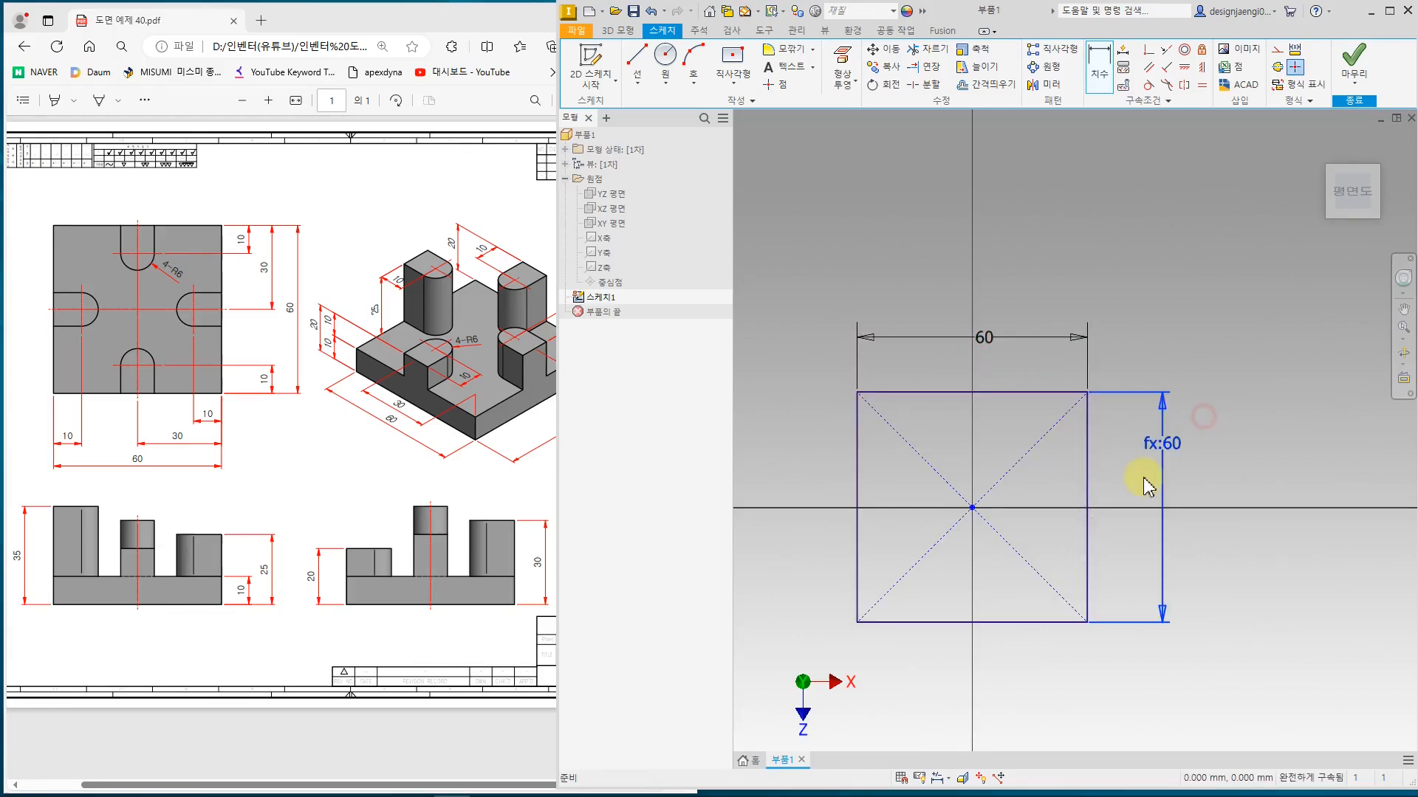
key(Delete)
- Apply an Equal constraint between the rectangle's upper horizontal edge and its adjacent vertical edge
click(1203, 86)
click(1047, 393)
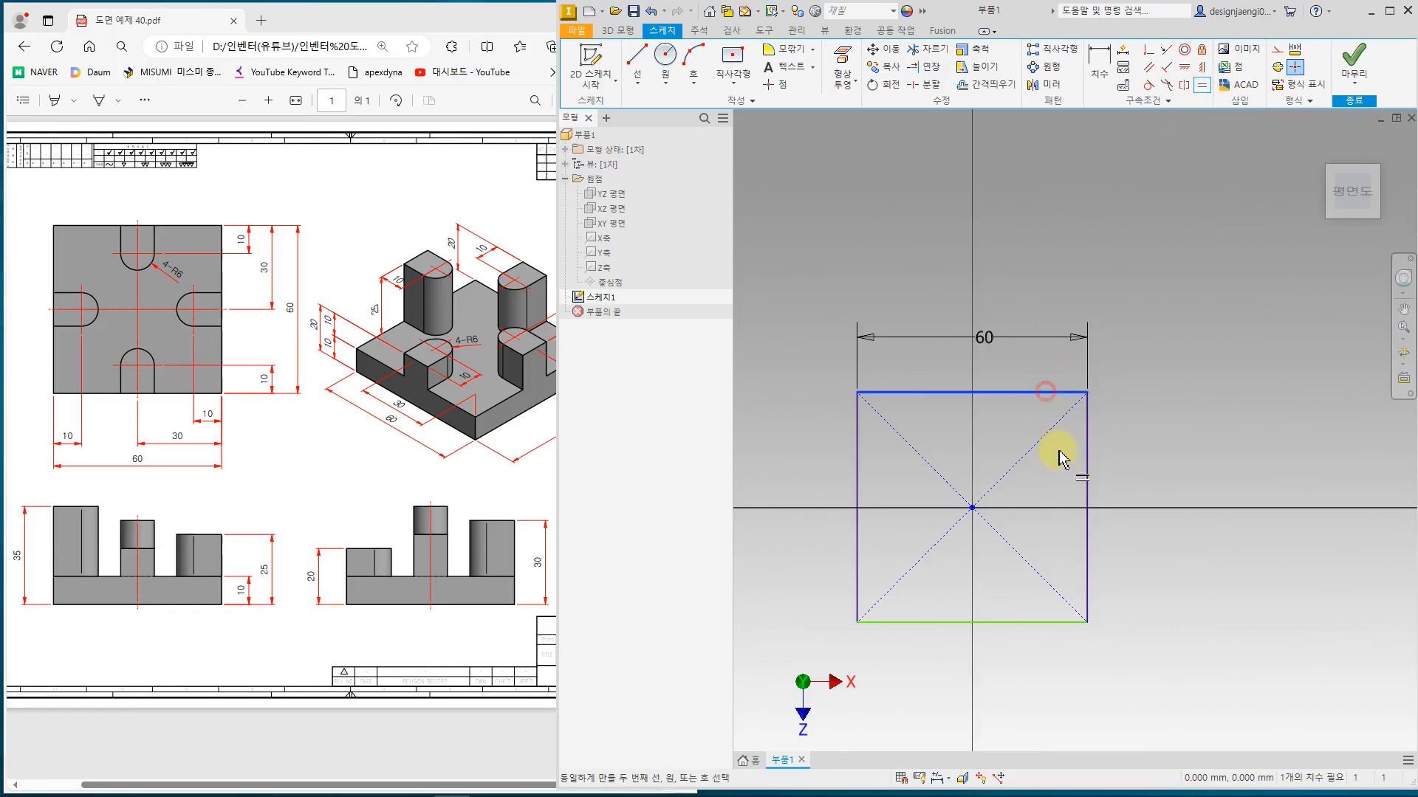
click(1092, 464)
key(Escape)
middle_drag(1152, 578, 1222, 509)
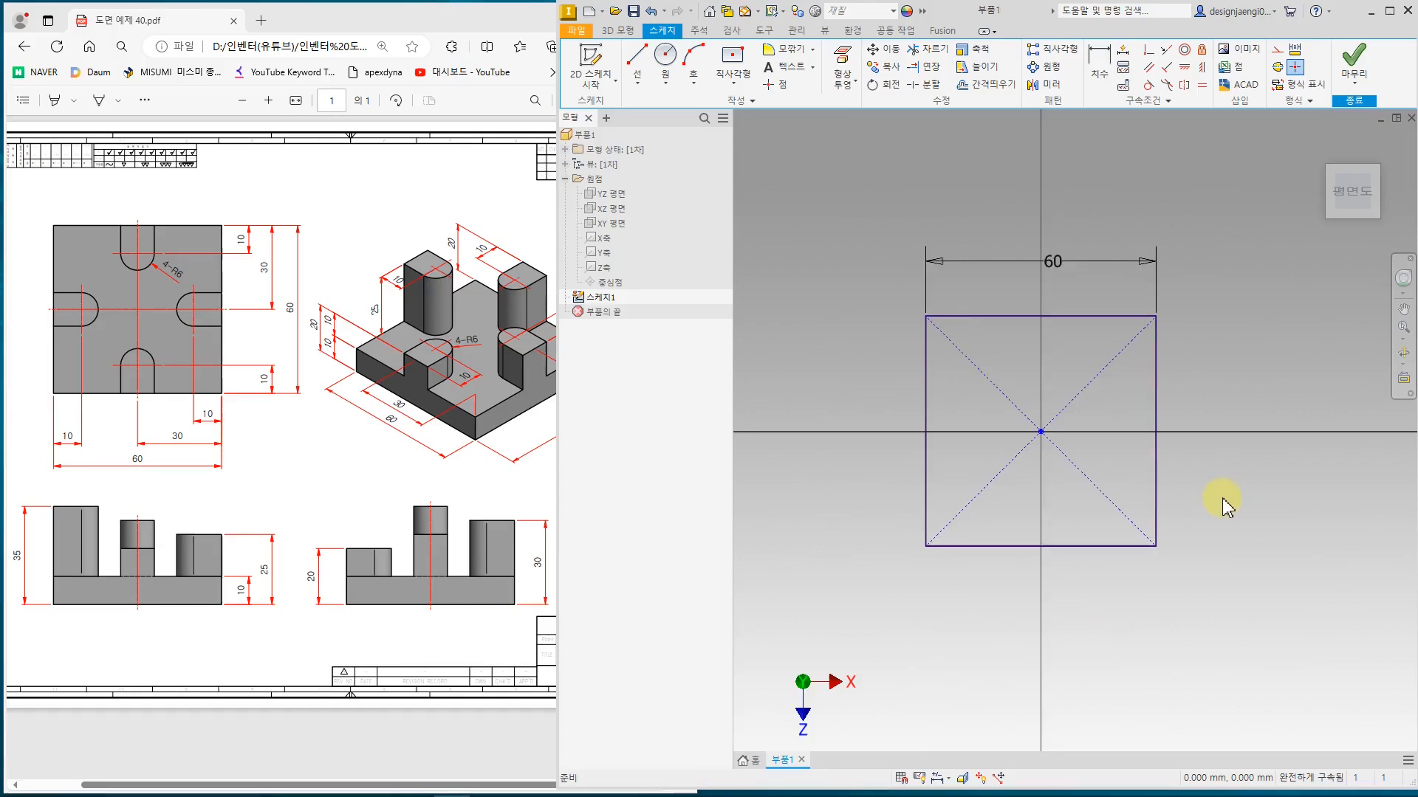
scroll(1222, 508, down, 3)
middle_drag(1219, 500, 1373, 587)
middle_drag(1317, 543, 1321, 530)
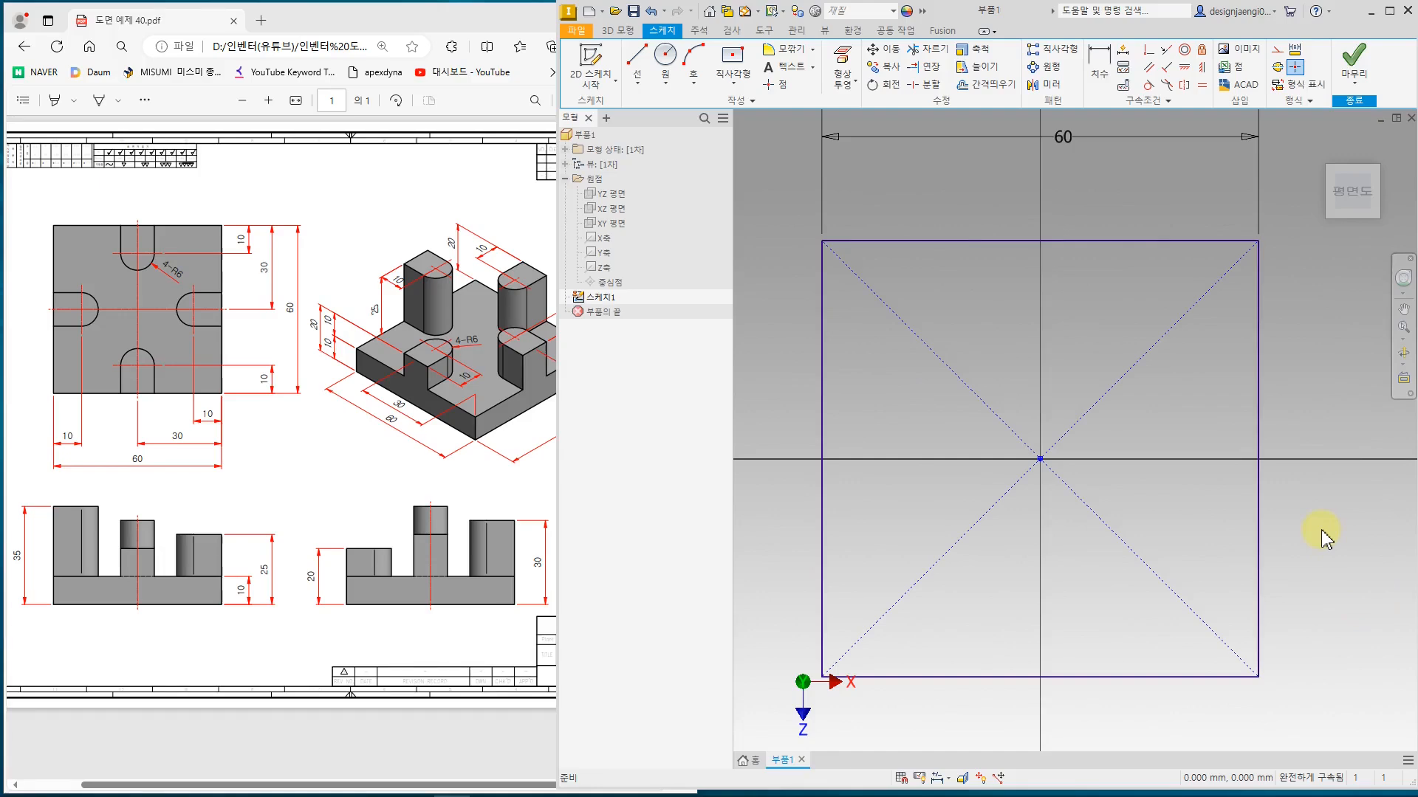
- Check the drawing's top view and sketch a vertical center-point slot with about 4.8 mm radius, centered on the midpoint of the square's upper edge
click(285, 332)
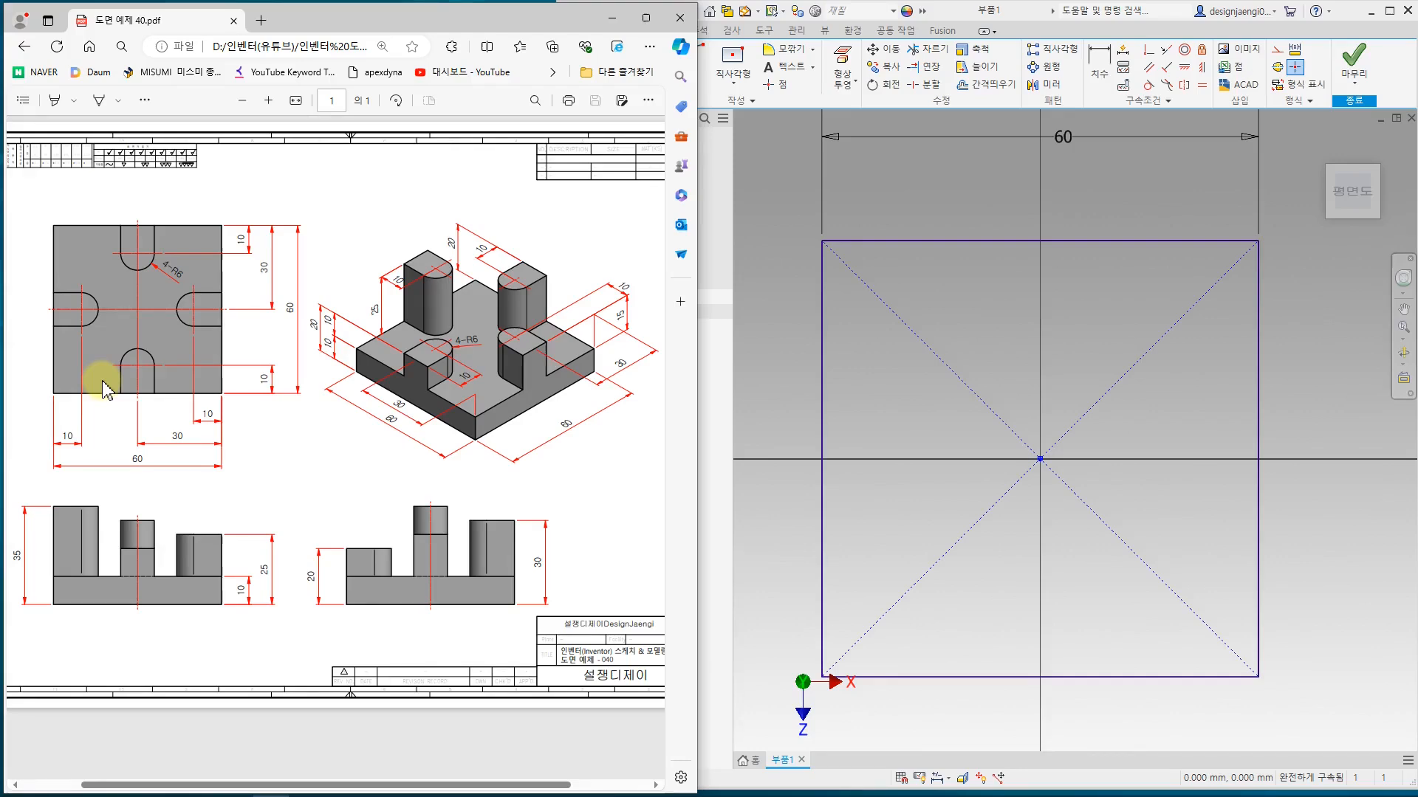
click(1005, 303)
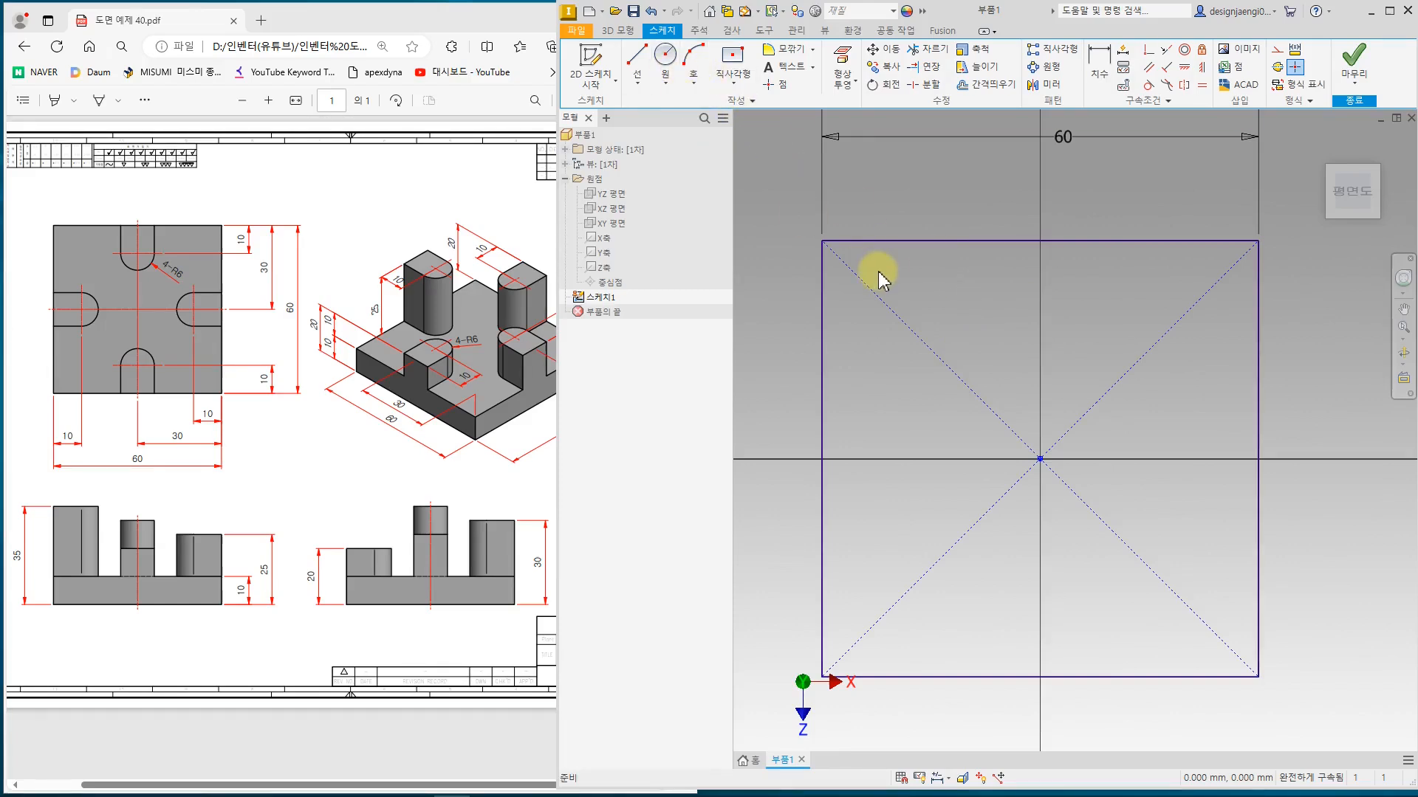
click(736, 91)
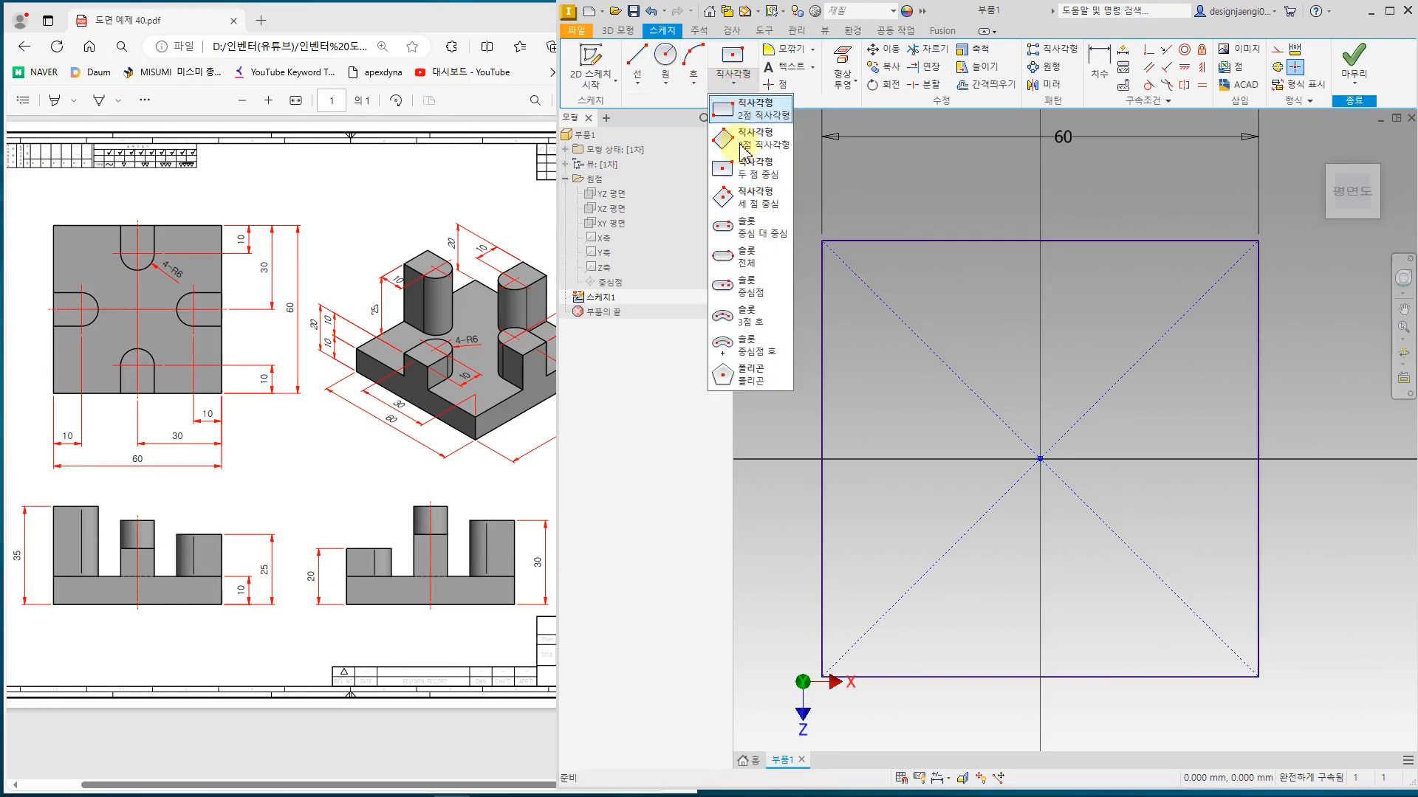
click(965, 312)
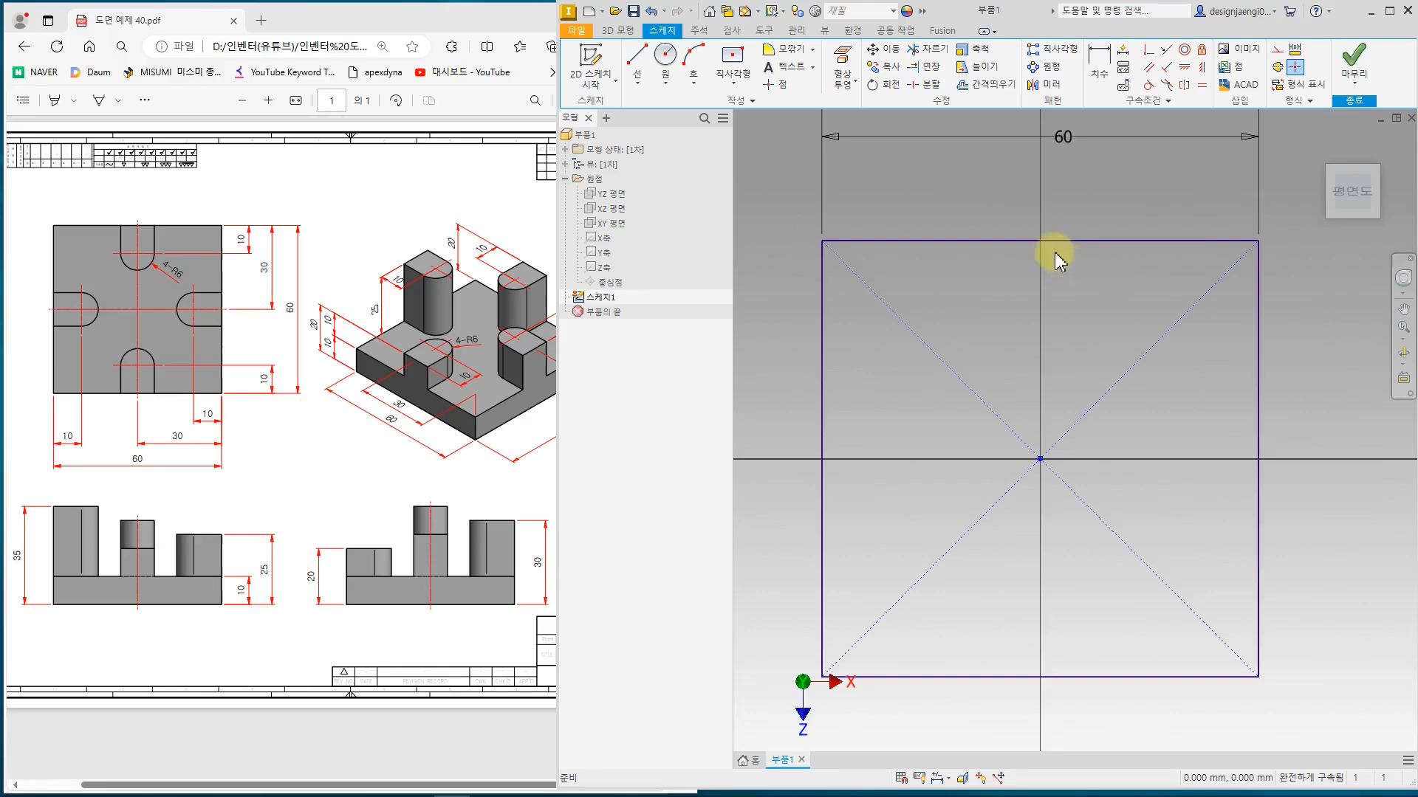
click(737, 85)
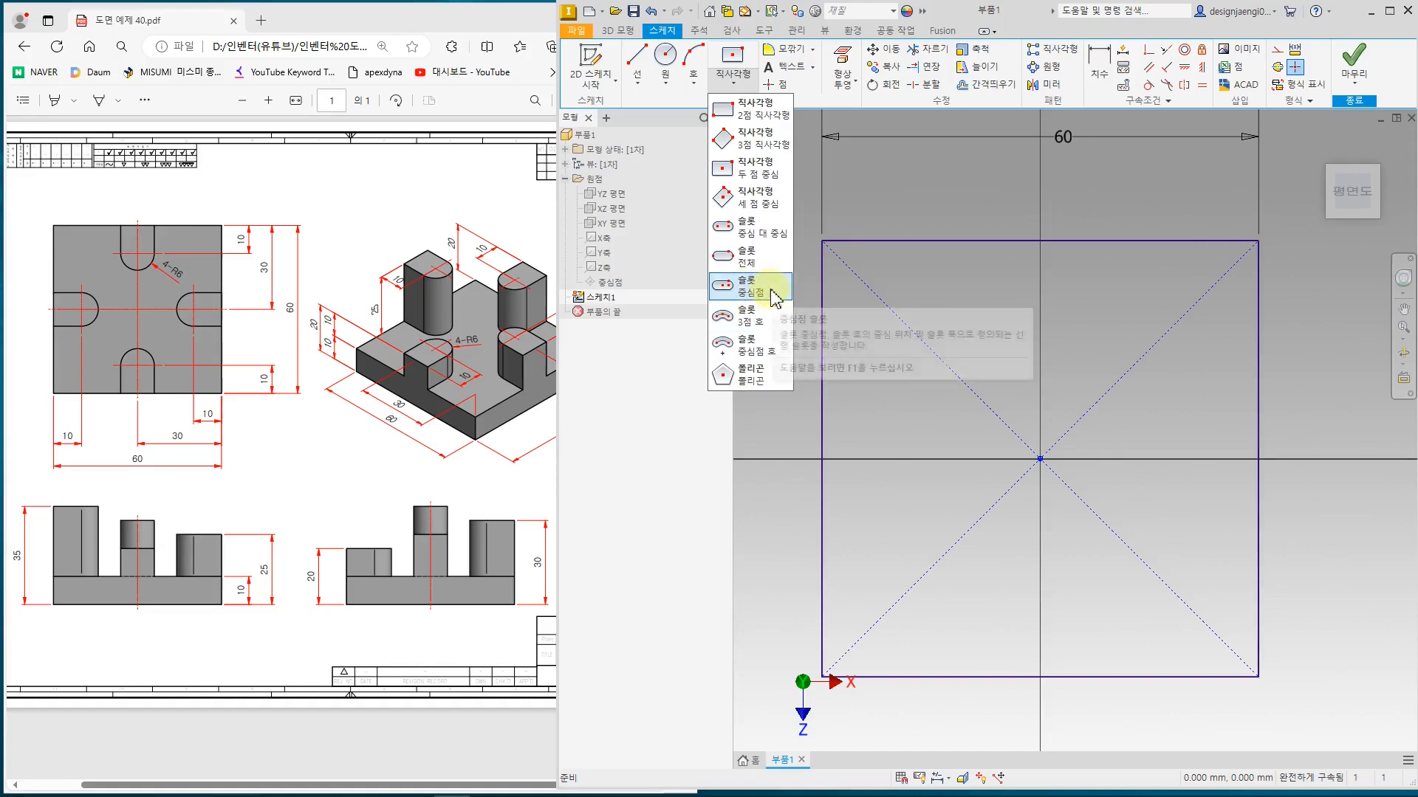
click(773, 295)
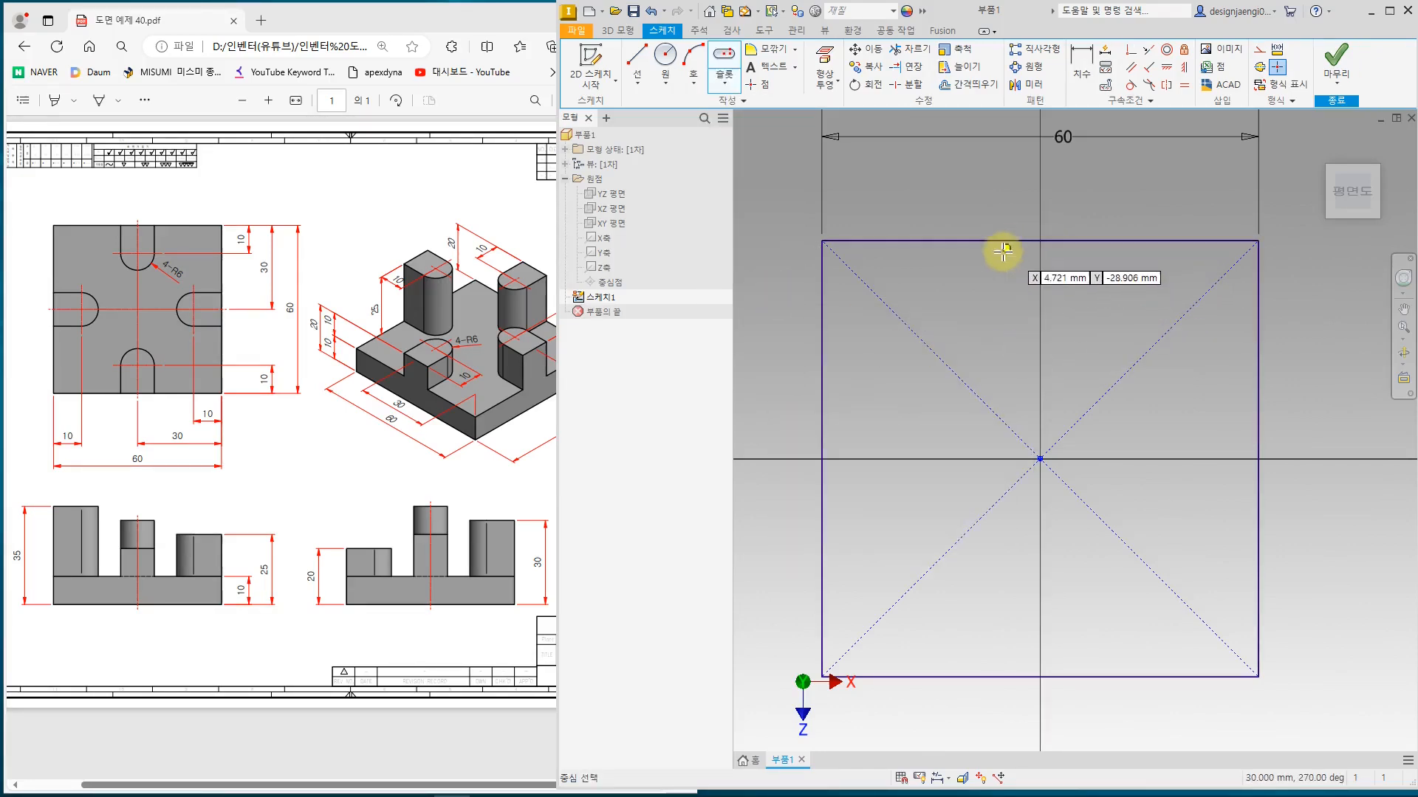
click(1041, 239)
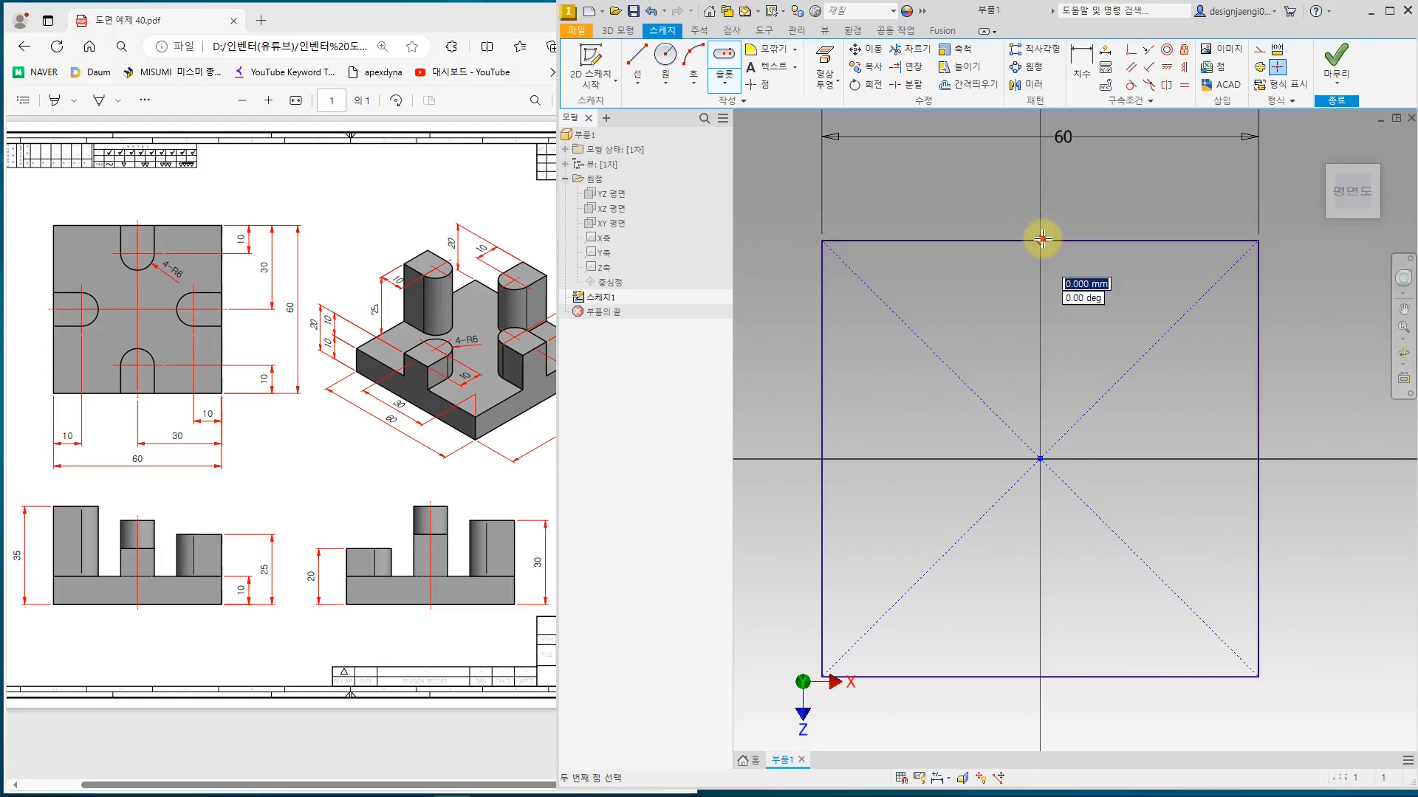
click(1042, 323)
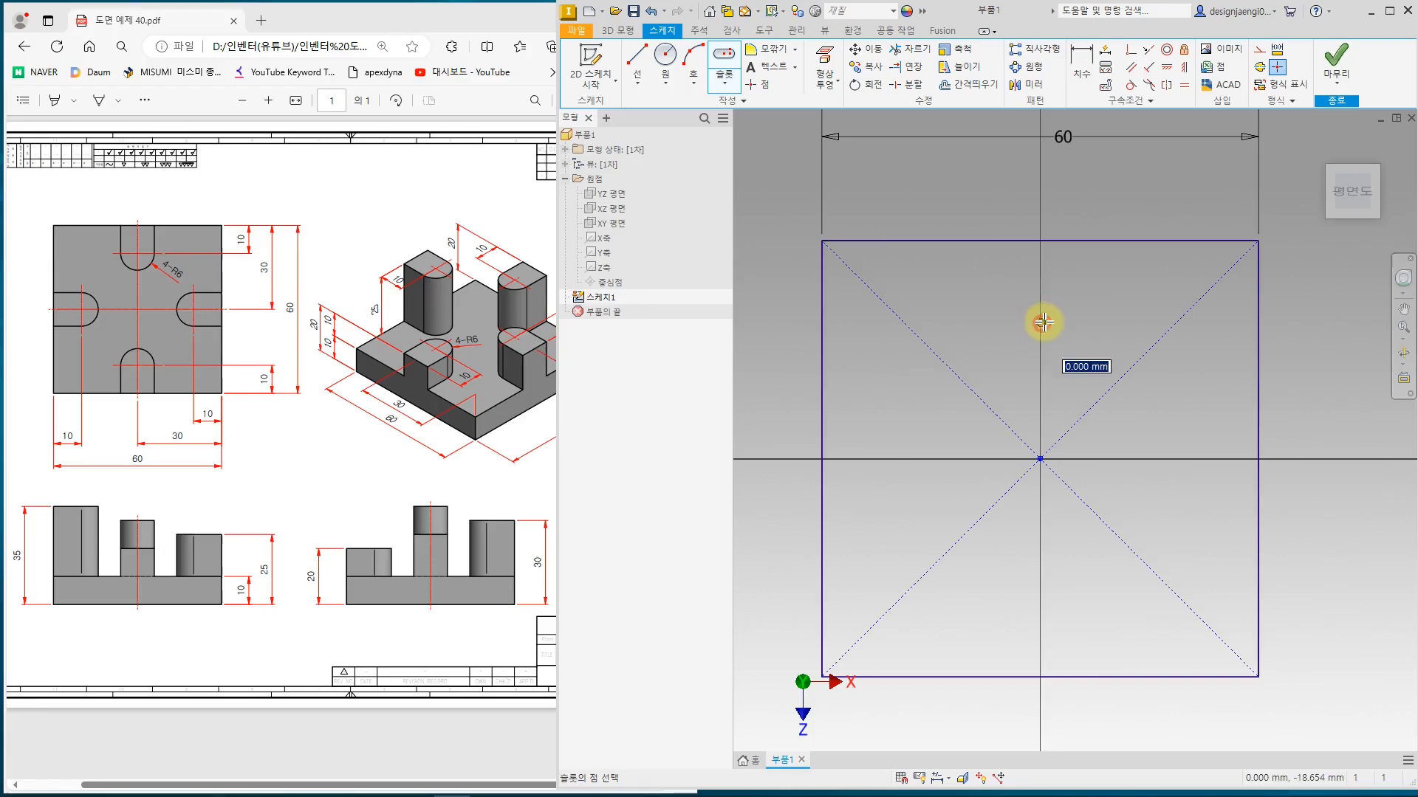
click(1075, 307)
middle_drag(1127, 274, 1091, 333)
key(Escape)
- Dimension the distance from the square's upper edge to the slot's lower arc center as 10 mm
click(1089, 74)
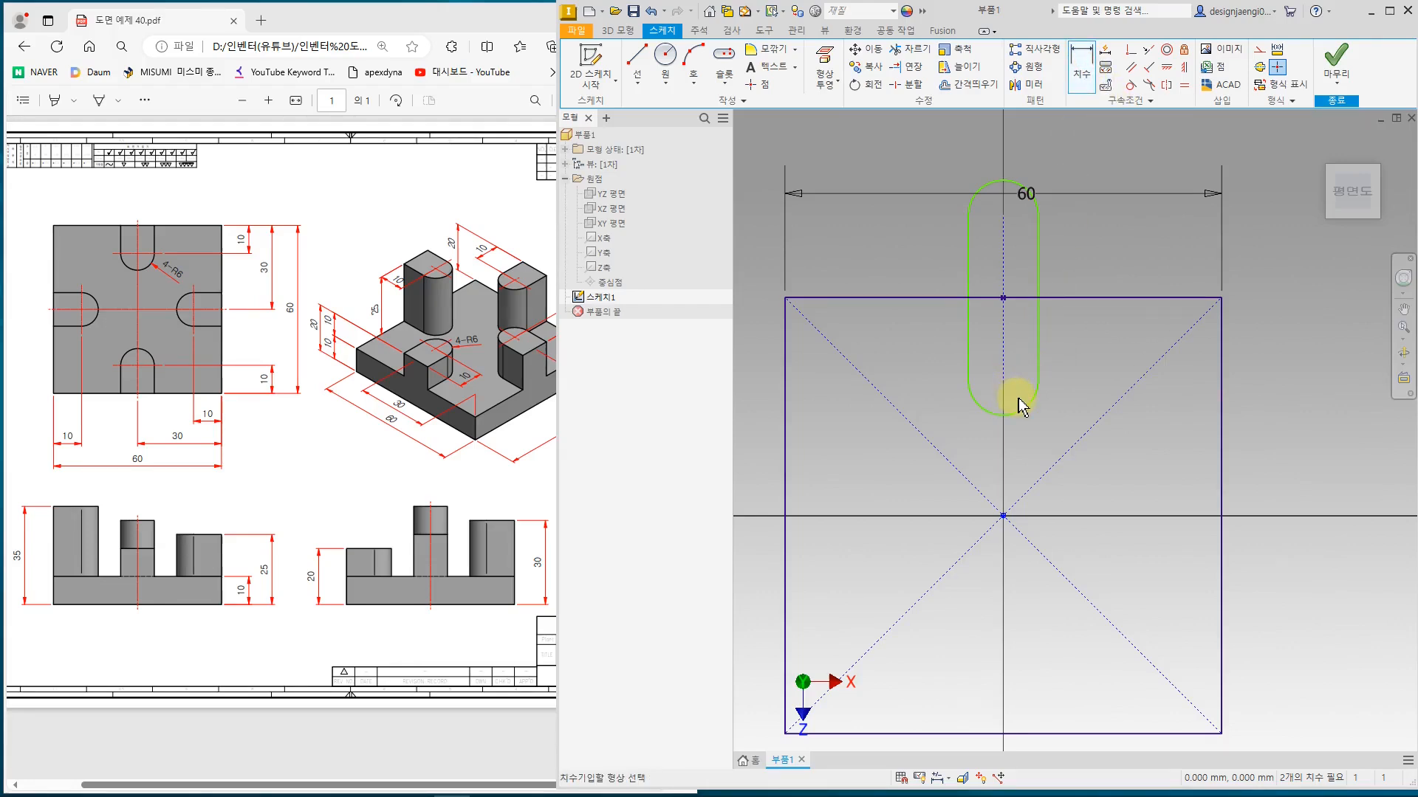
click(1031, 410)
click(1074, 298)
click(1095, 353)
text(10)
key(Return)
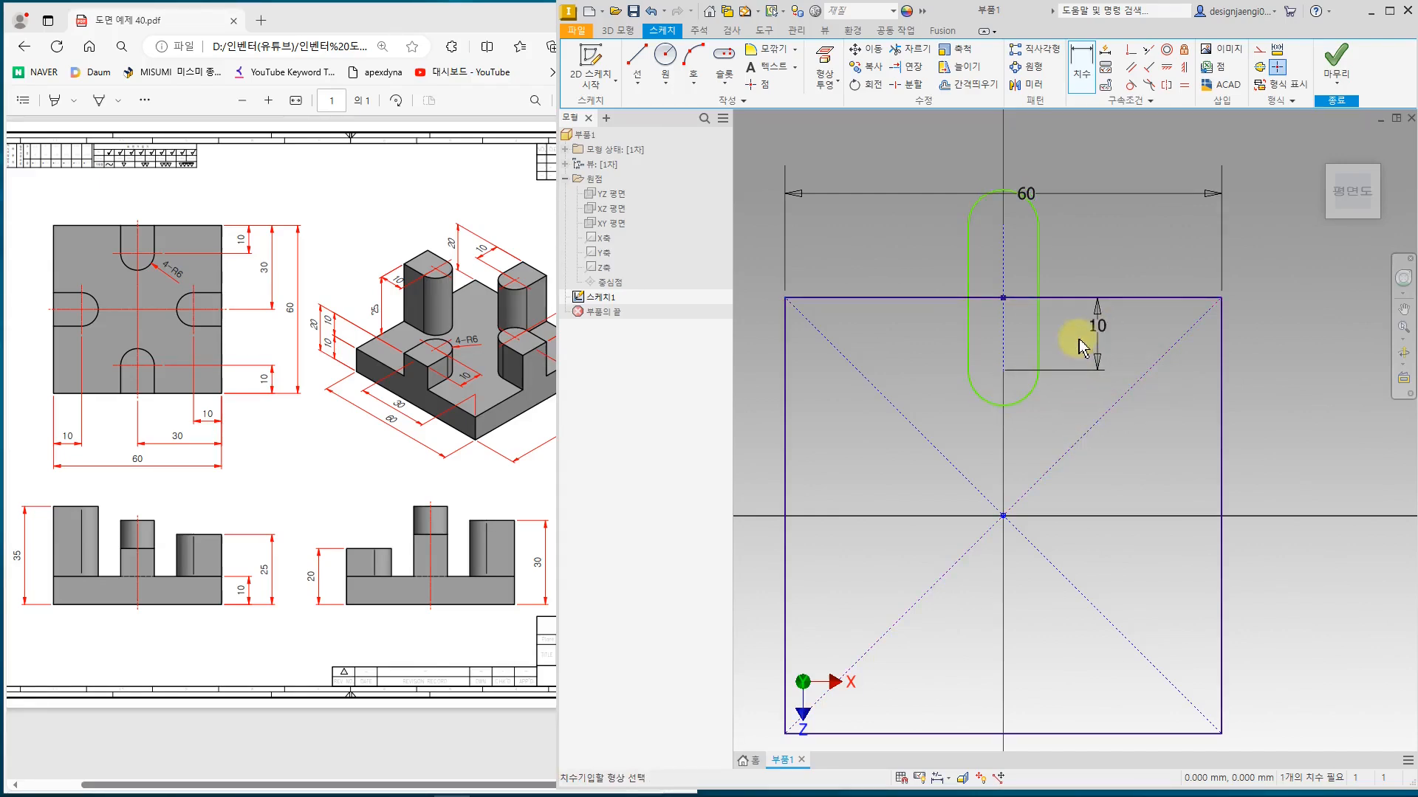
- Check the post radius on the drawing and dimension the slot's lower arc with a 6 mm radius
click(986, 403)
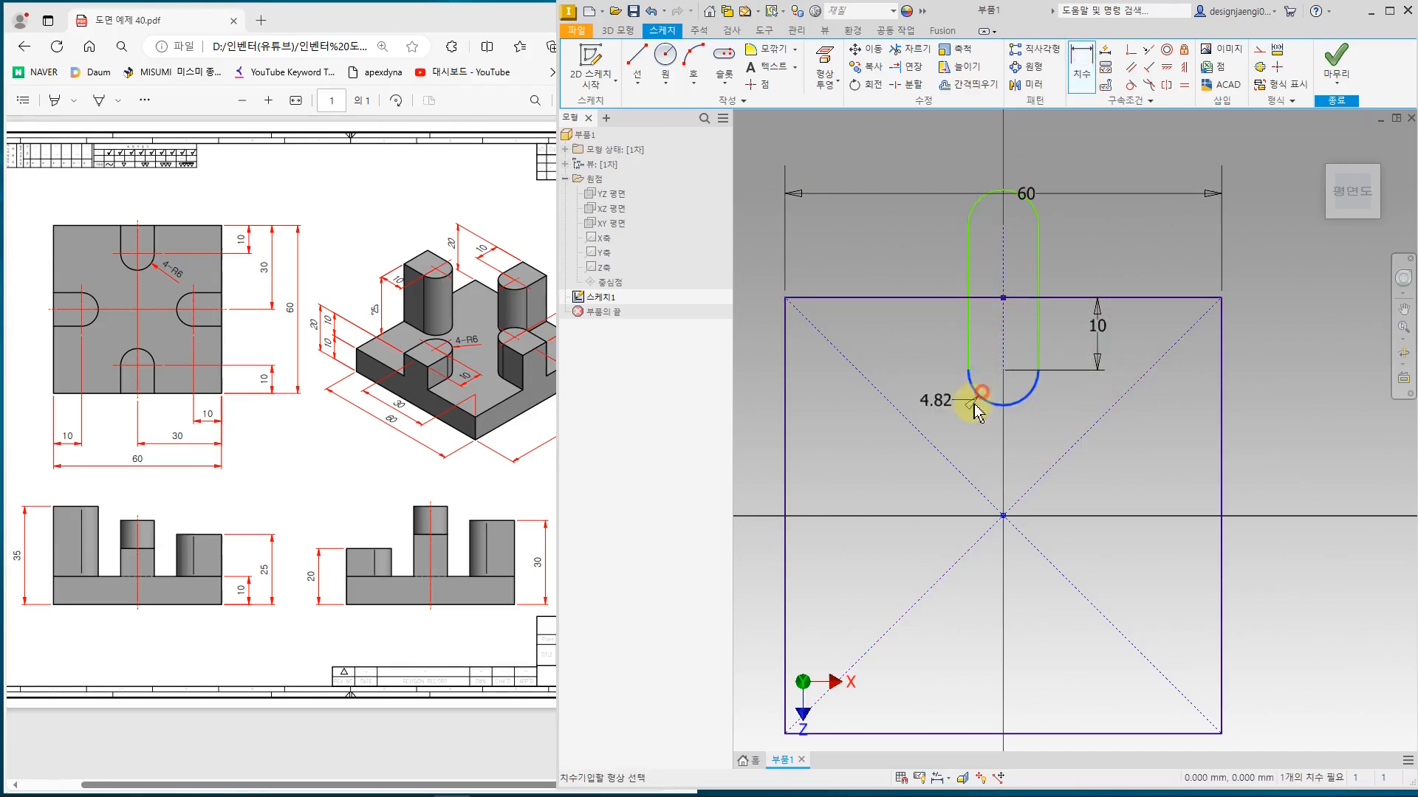
click(957, 442)
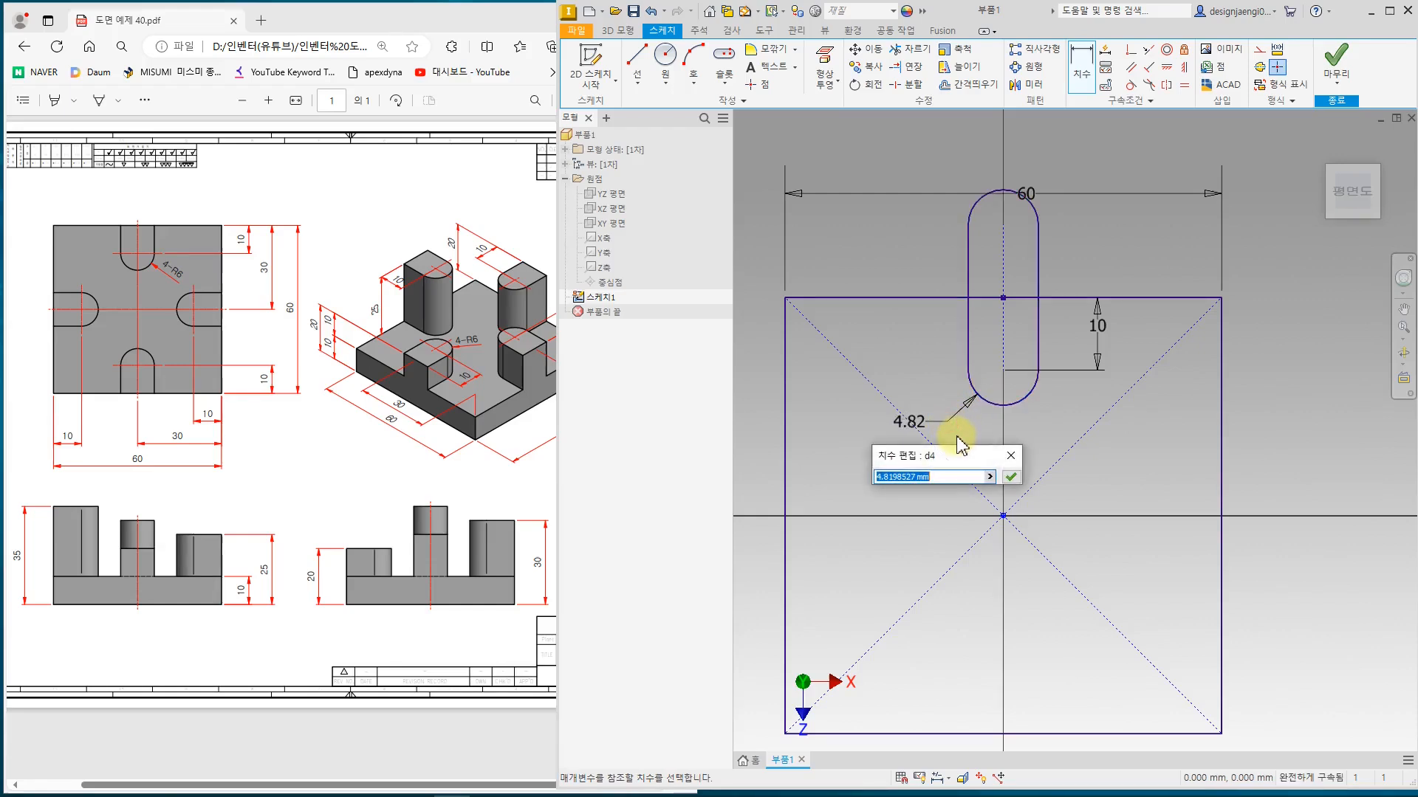
click(175, 285)
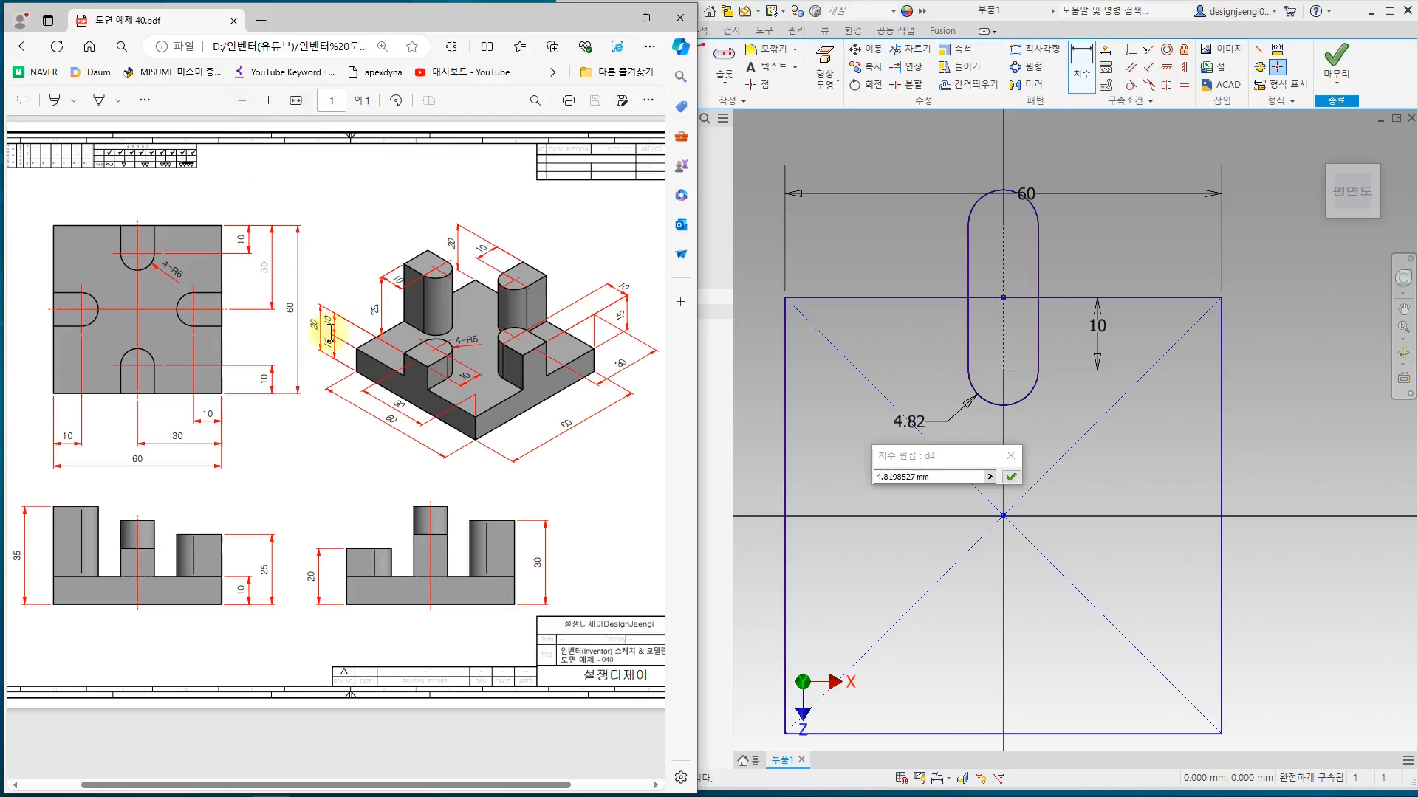
click(944, 474)
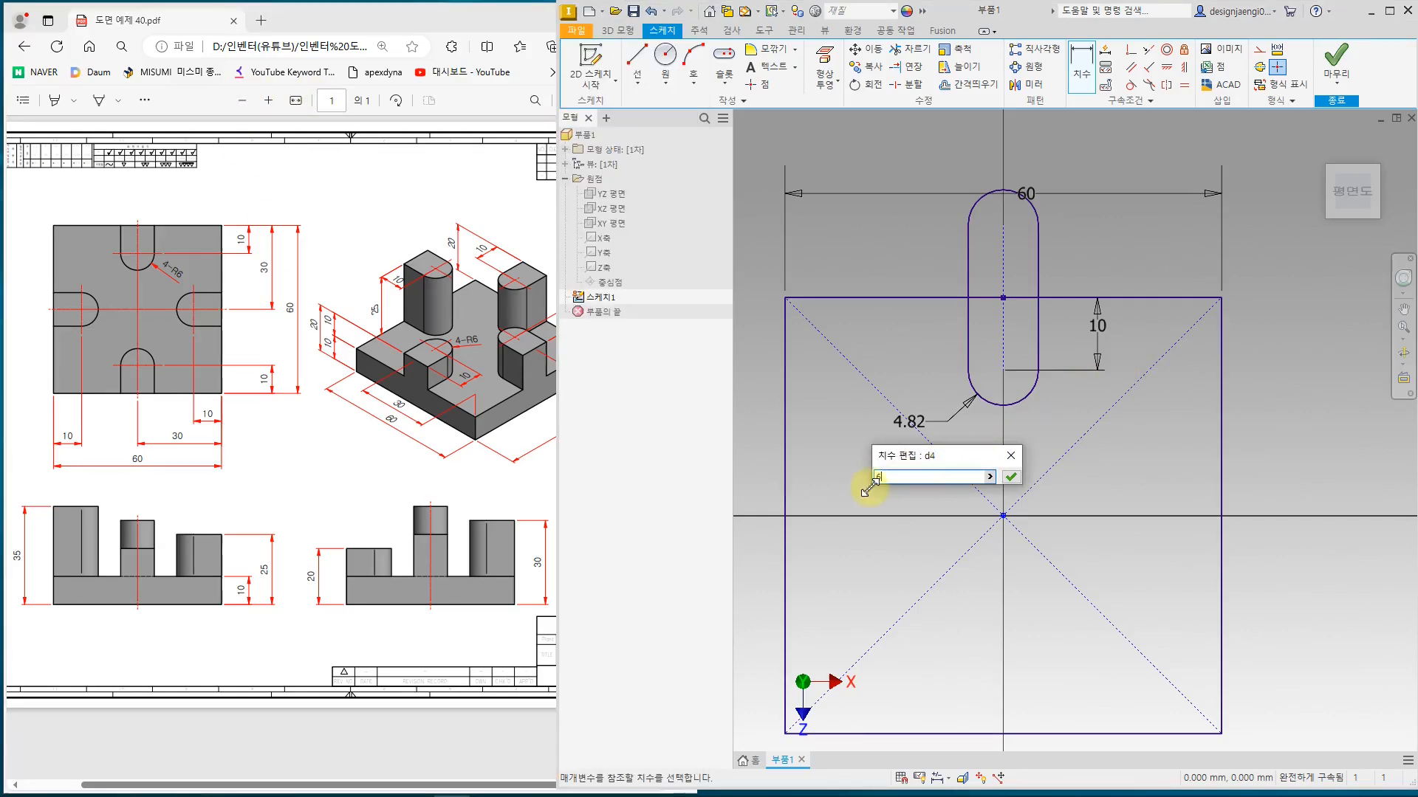
key(Return)
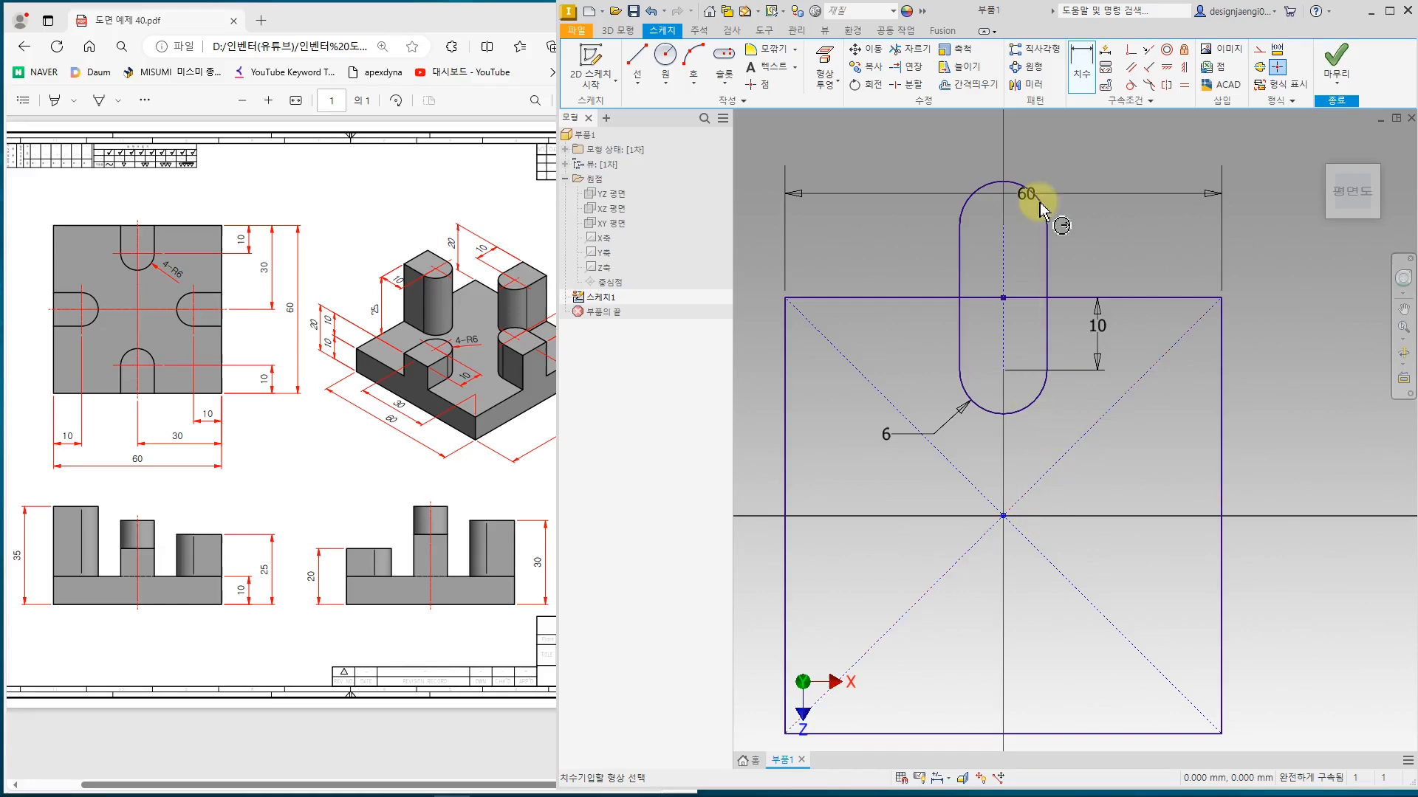
key(Escape)
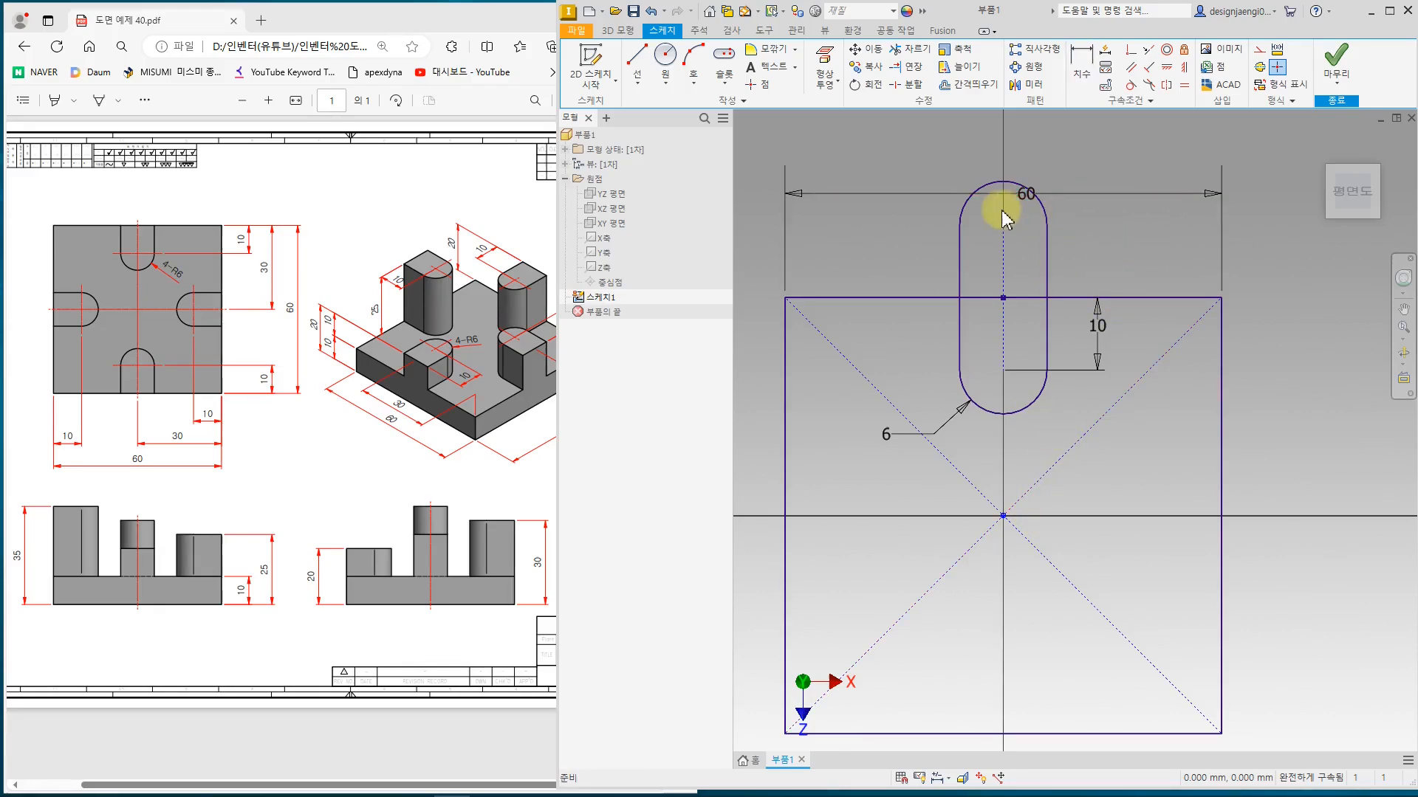
- Trim away the part of the slot that extends above the square's upper edge
click(910, 49)
click(959, 238)
click(1046, 252)
click(1045, 210)
click(1047, 210)
key(Escape)
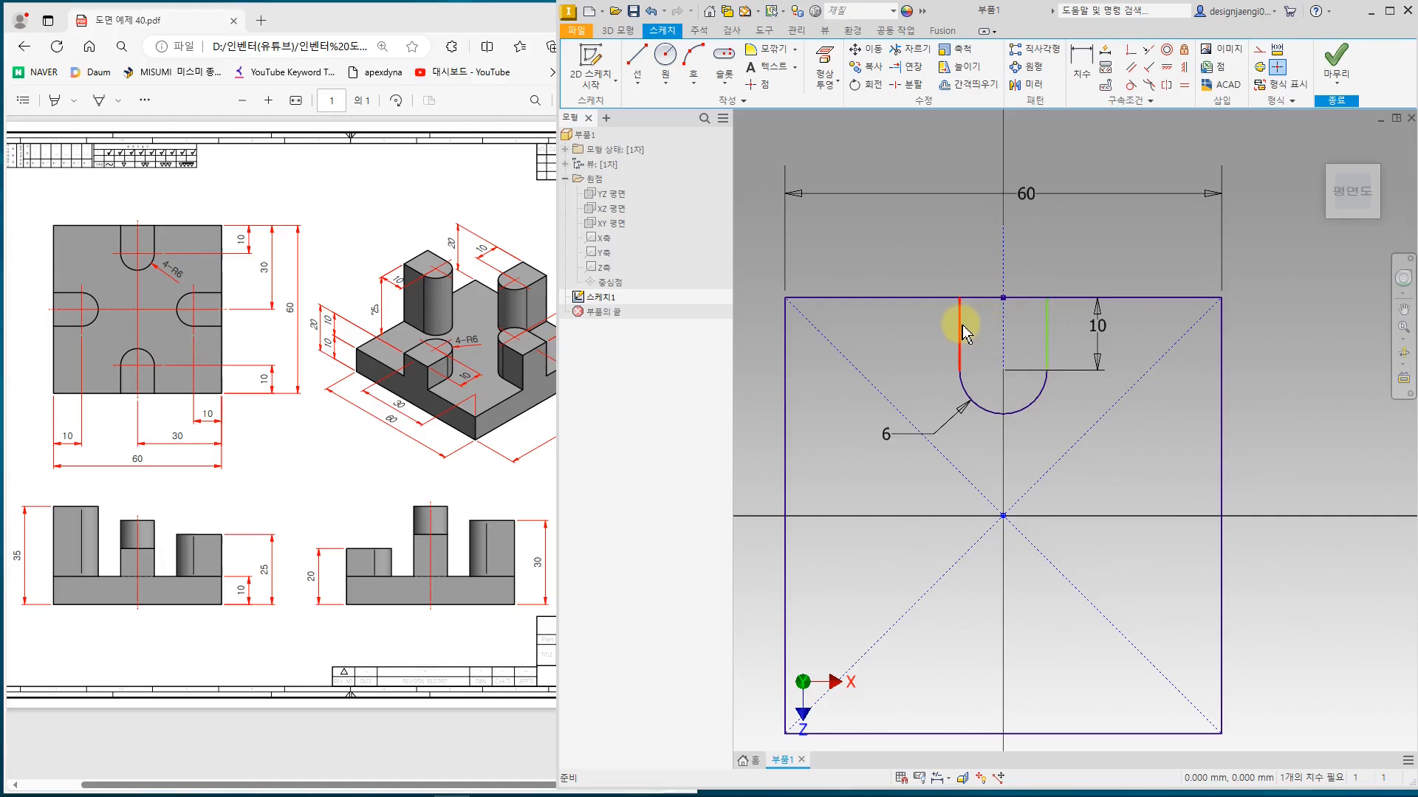
- Apply a Vertical constraint to the right side line of the trimmed slot
mouse_move(1043, 315)
mouse_down()
mouse_move(1067, 325)
mouse_move(1044, 295)
mouse_move(1030, 381)
mouse_move(1052, 323)
mouse_up()
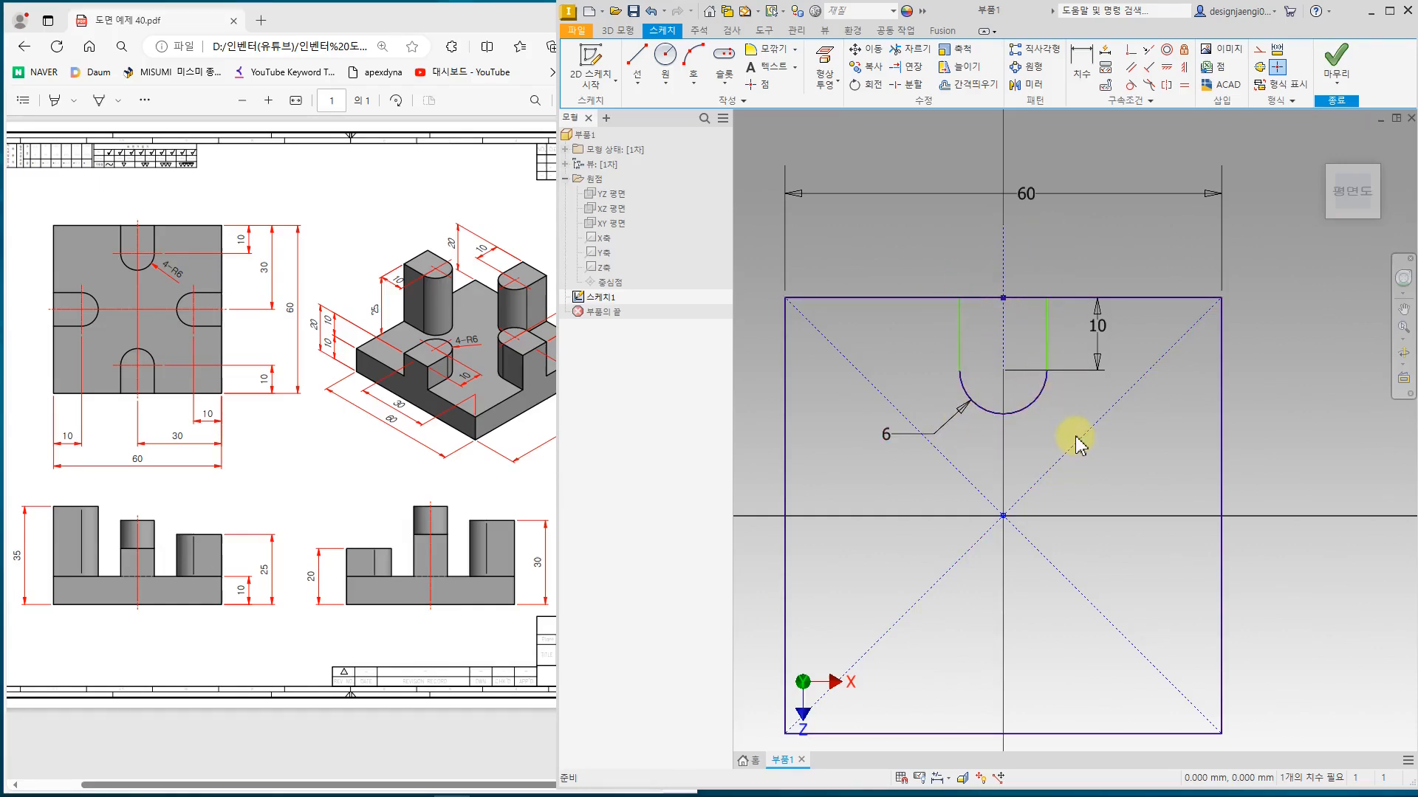
click(1185, 70)
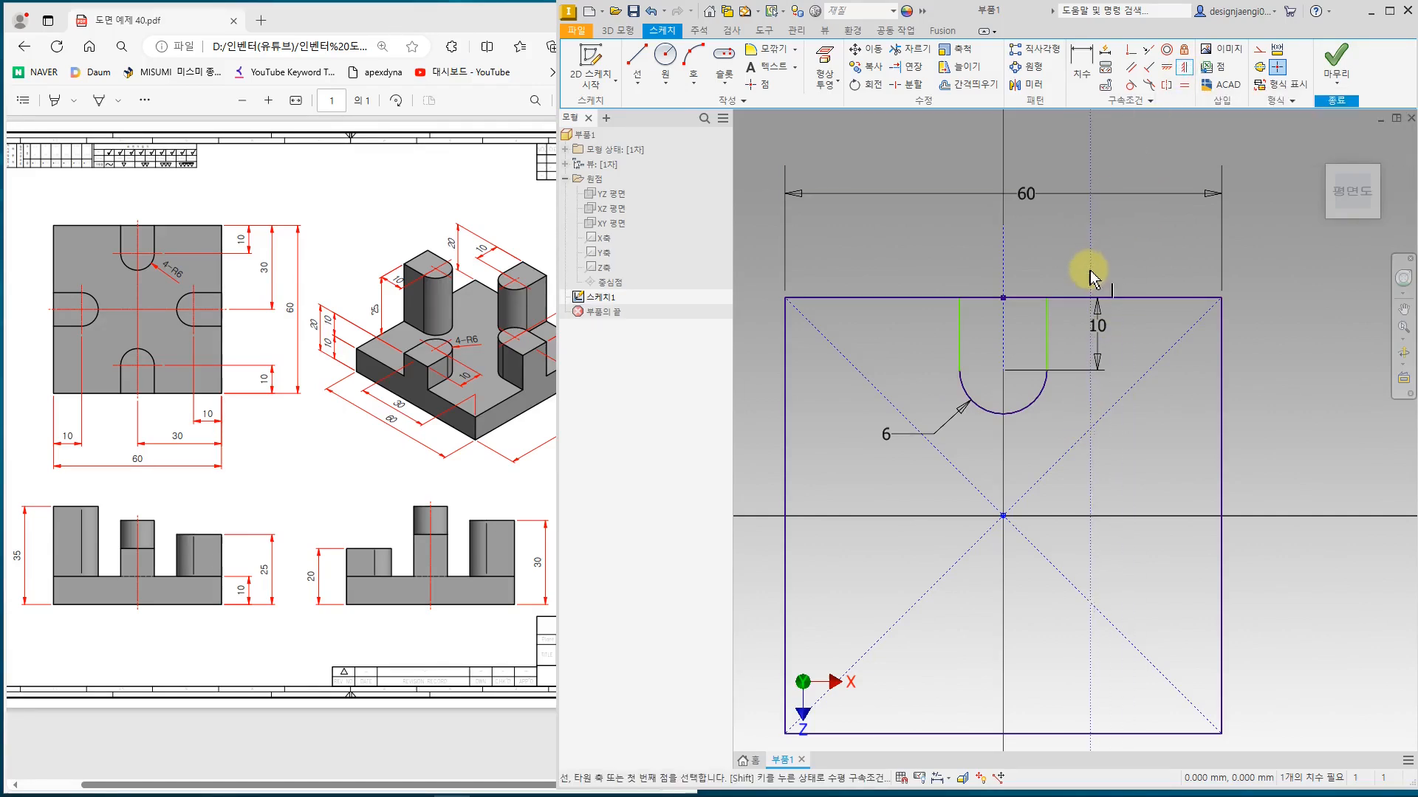
click(1047, 341)
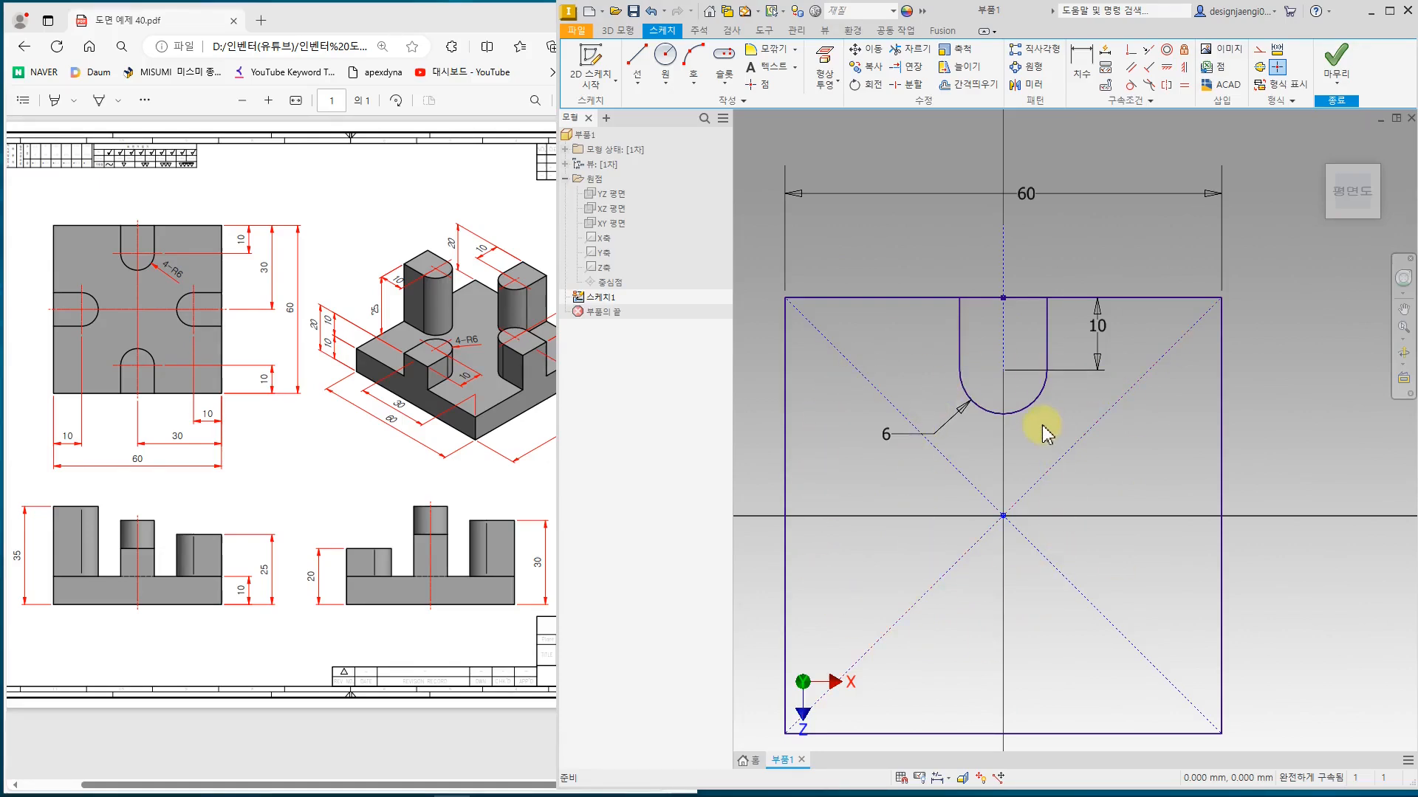
- Create a circular pattern of the U-shaped profile with 4 instances over 360 degrees about the square's center point, and finish the sketch
click(1037, 70)
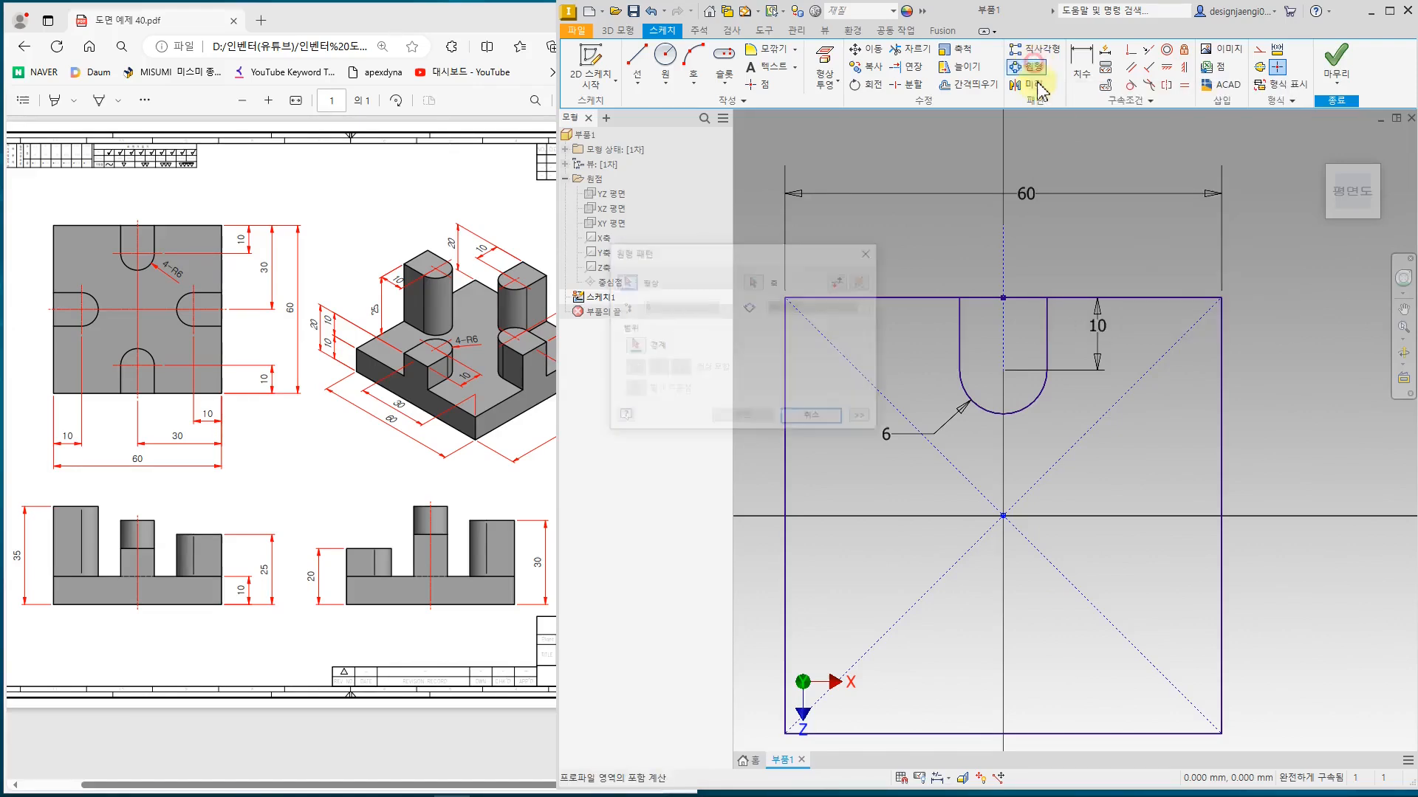
drag(817, 253, 818, 123)
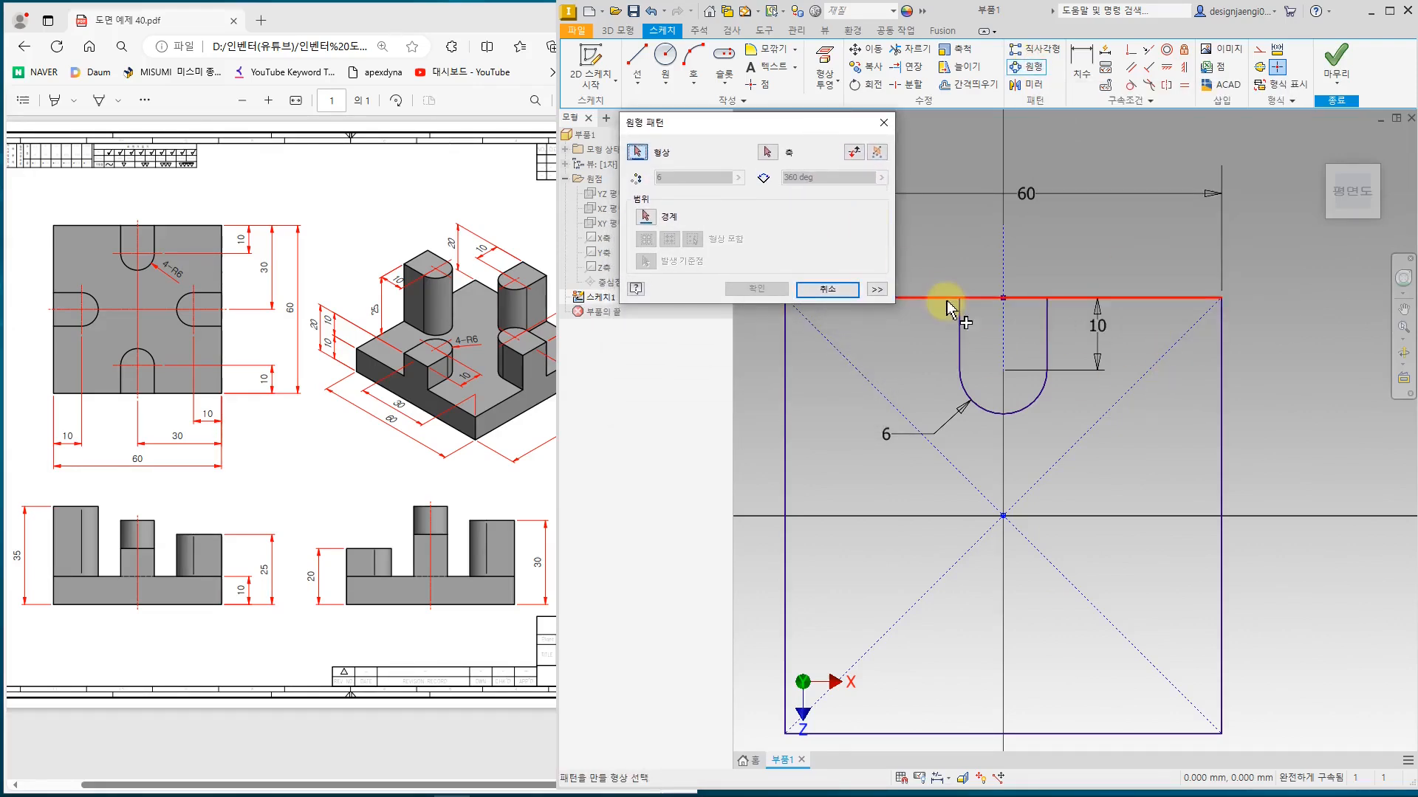
drag(931, 262, 1060, 440)
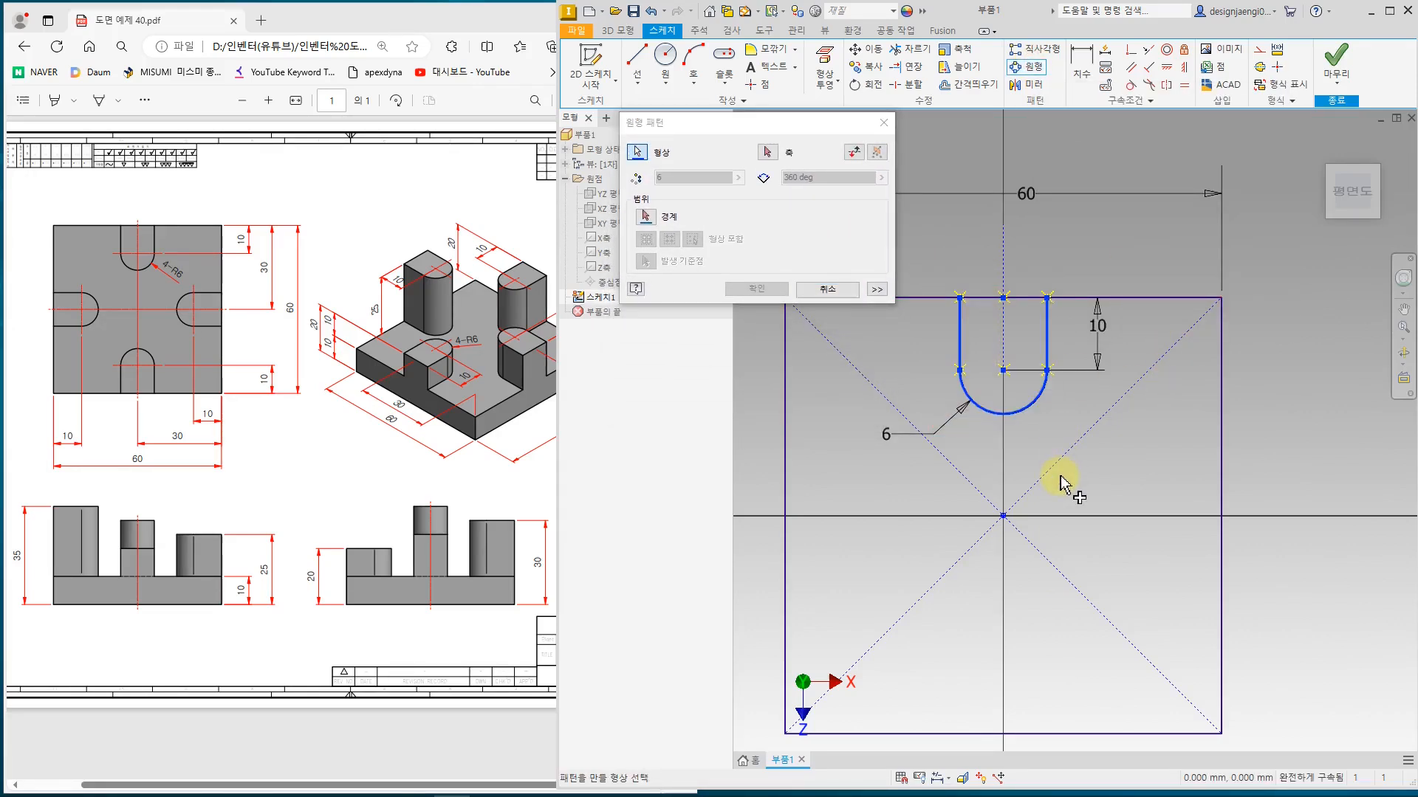
click(768, 153)
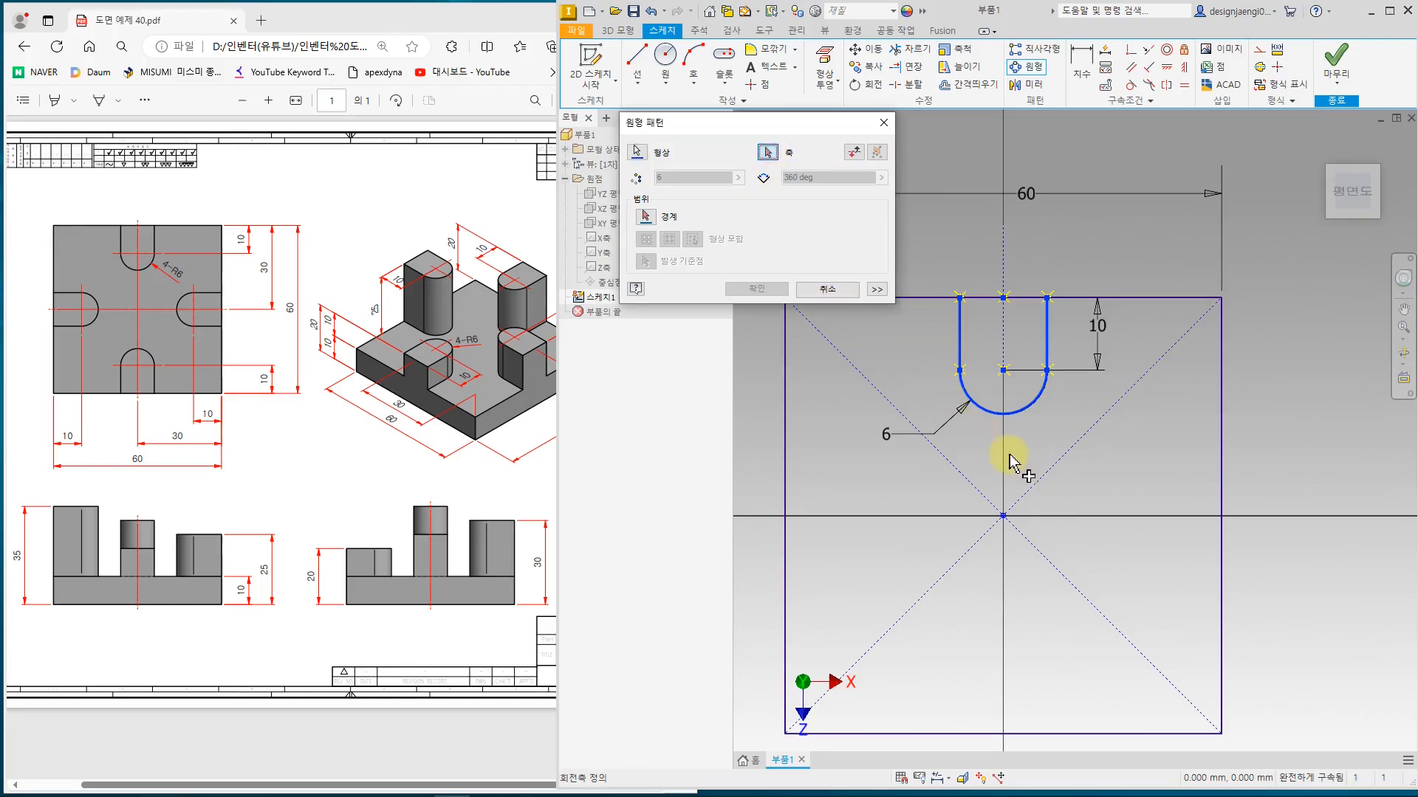
click(1002, 515)
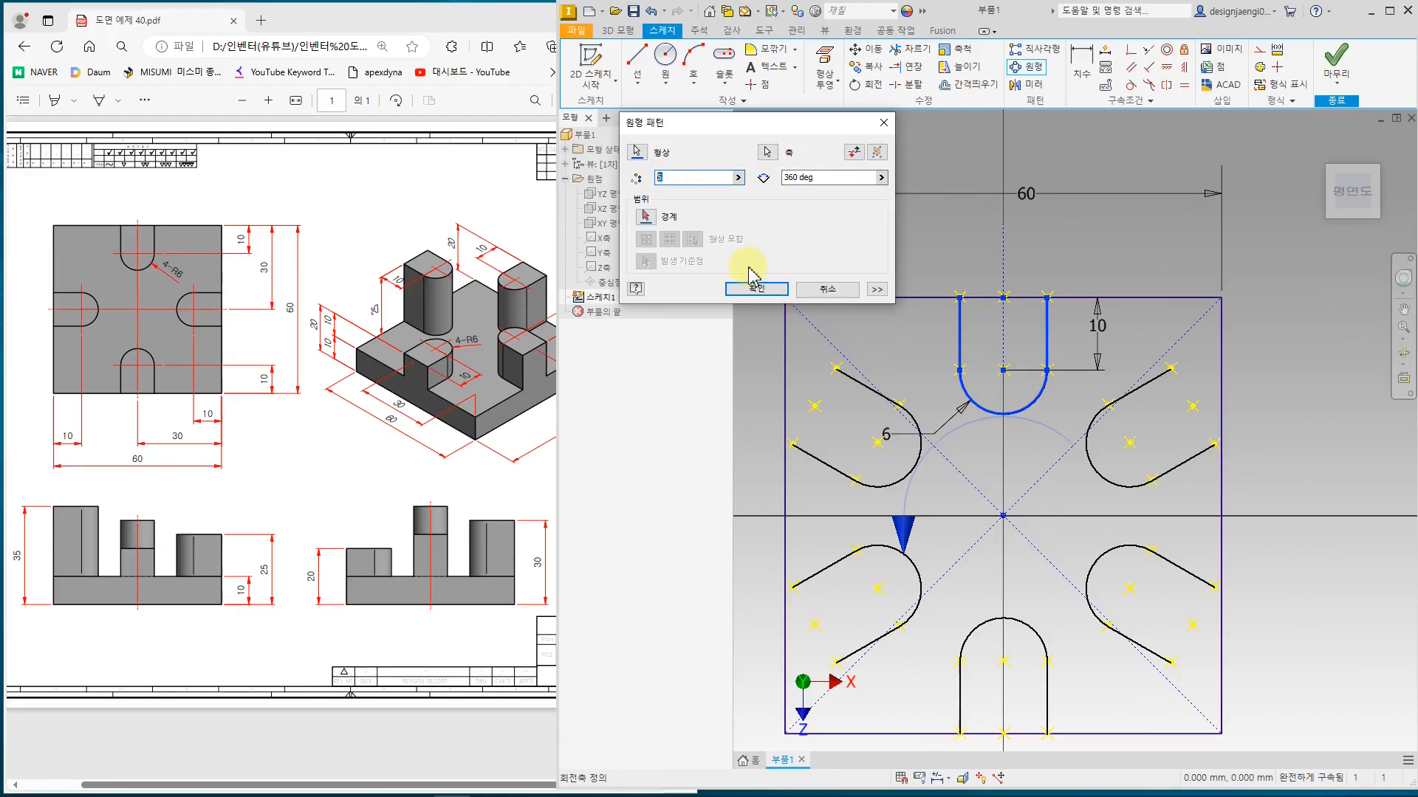
text(4)
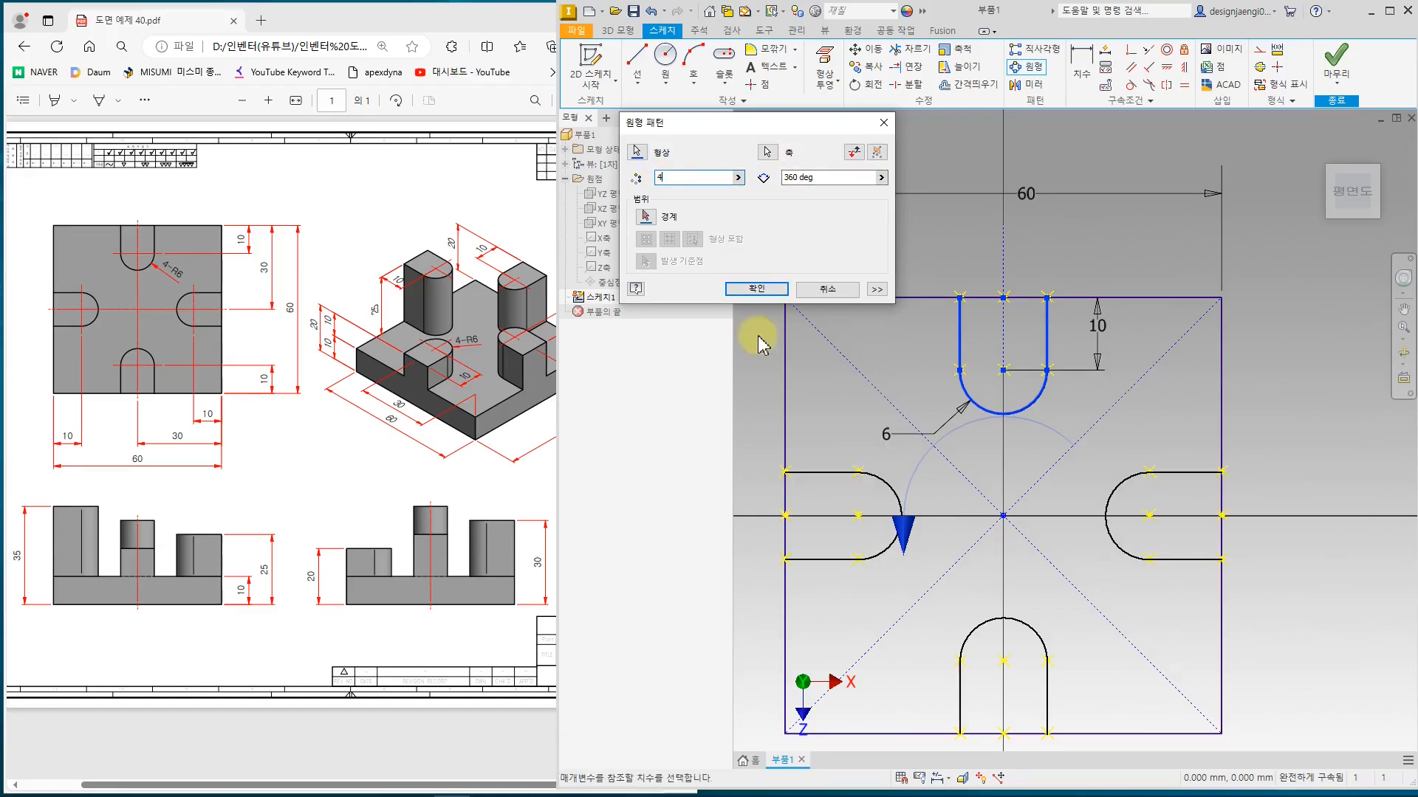
click(761, 289)
middle_drag(998, 551, 1010, 473)
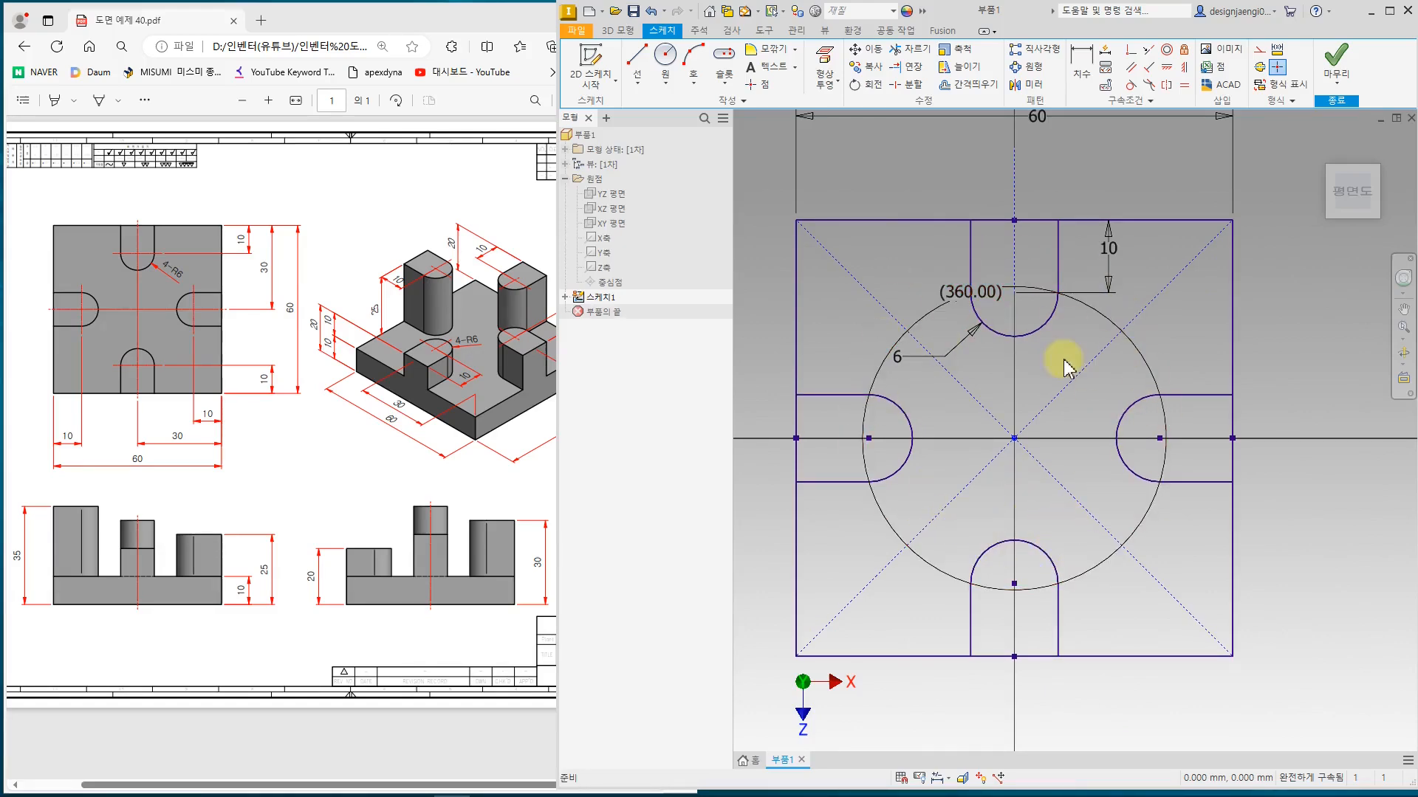
middle_drag(1089, 536, 1096, 573)
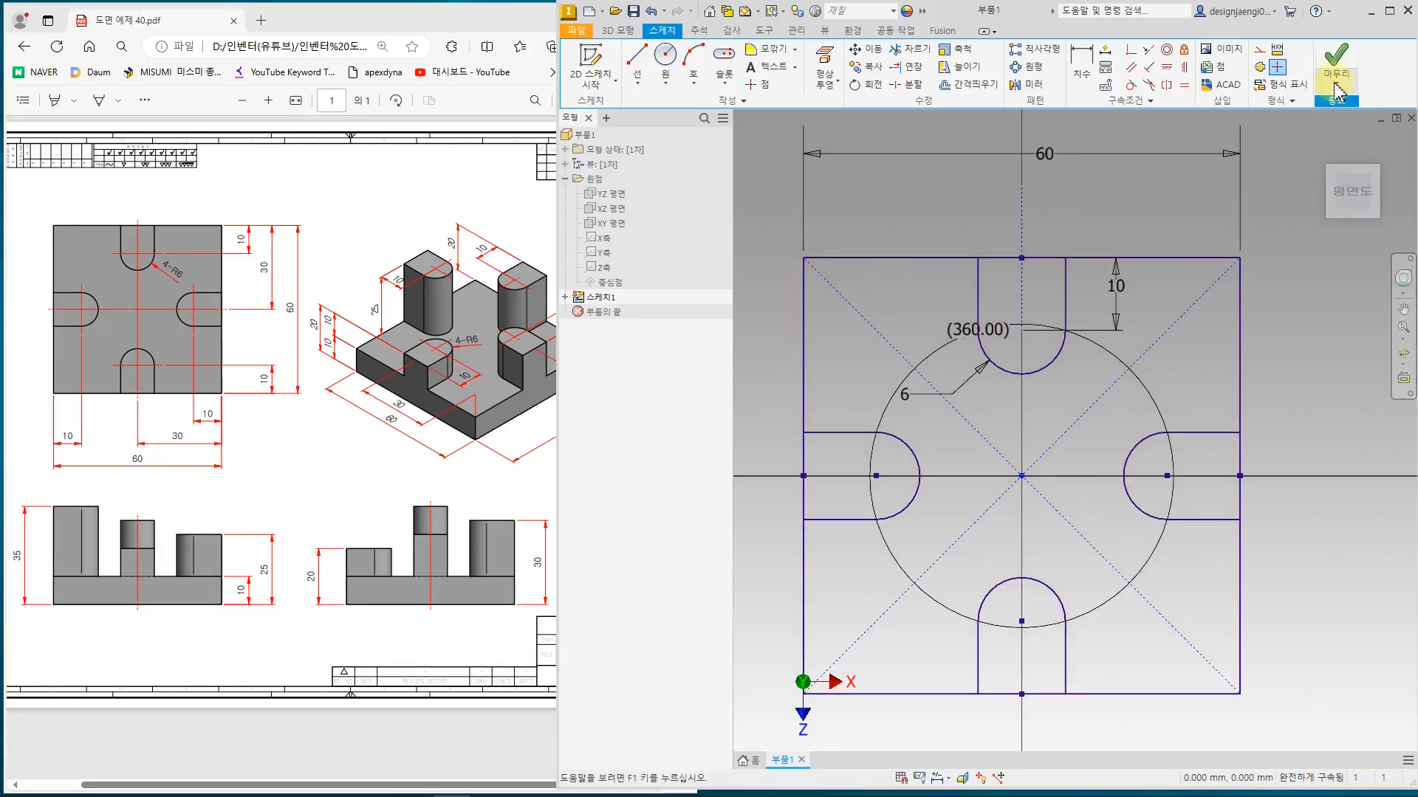
click(1336, 62)
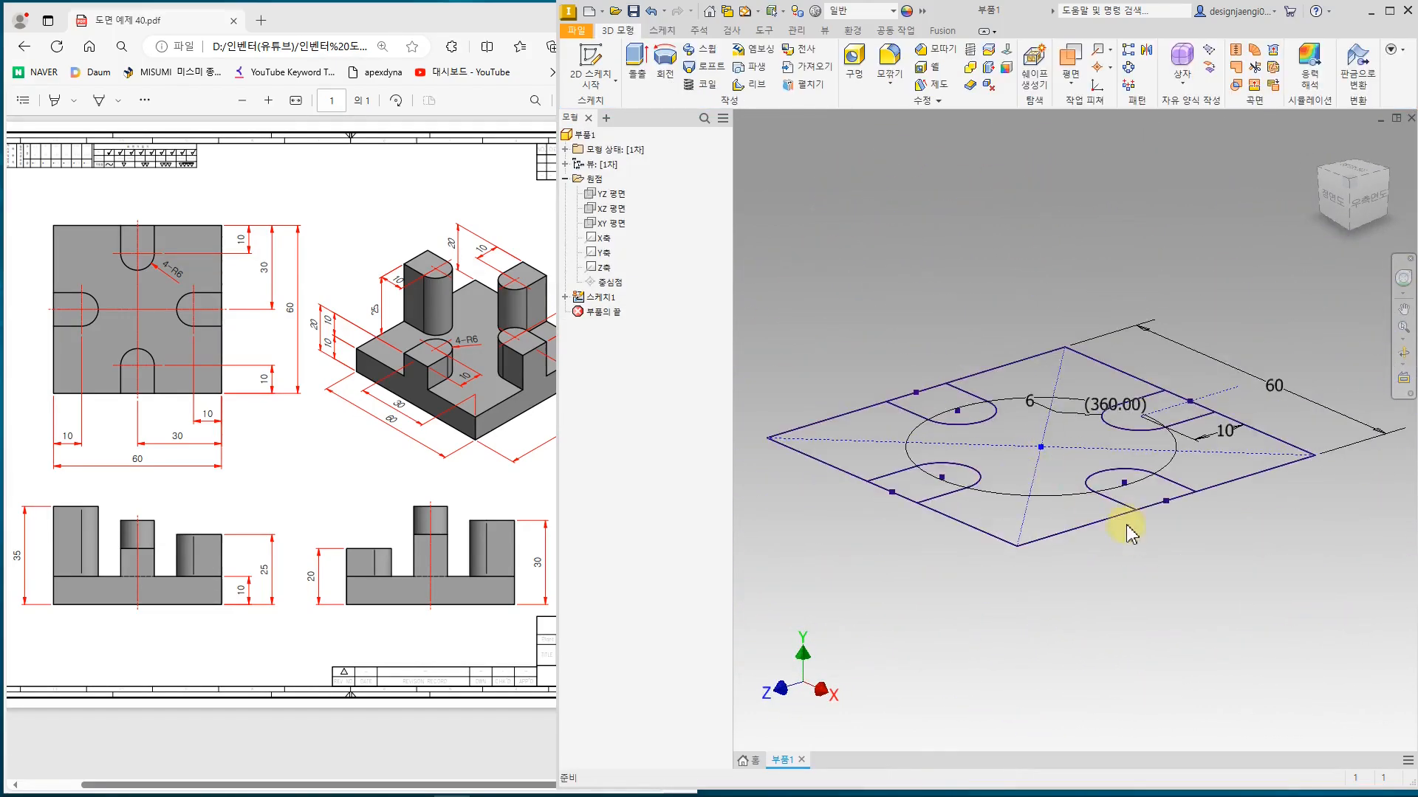
- Start an extrusion of the square sketch and select all five regions, the central area and the four U-shaped profiles
scroll(1126, 584, up, 3)
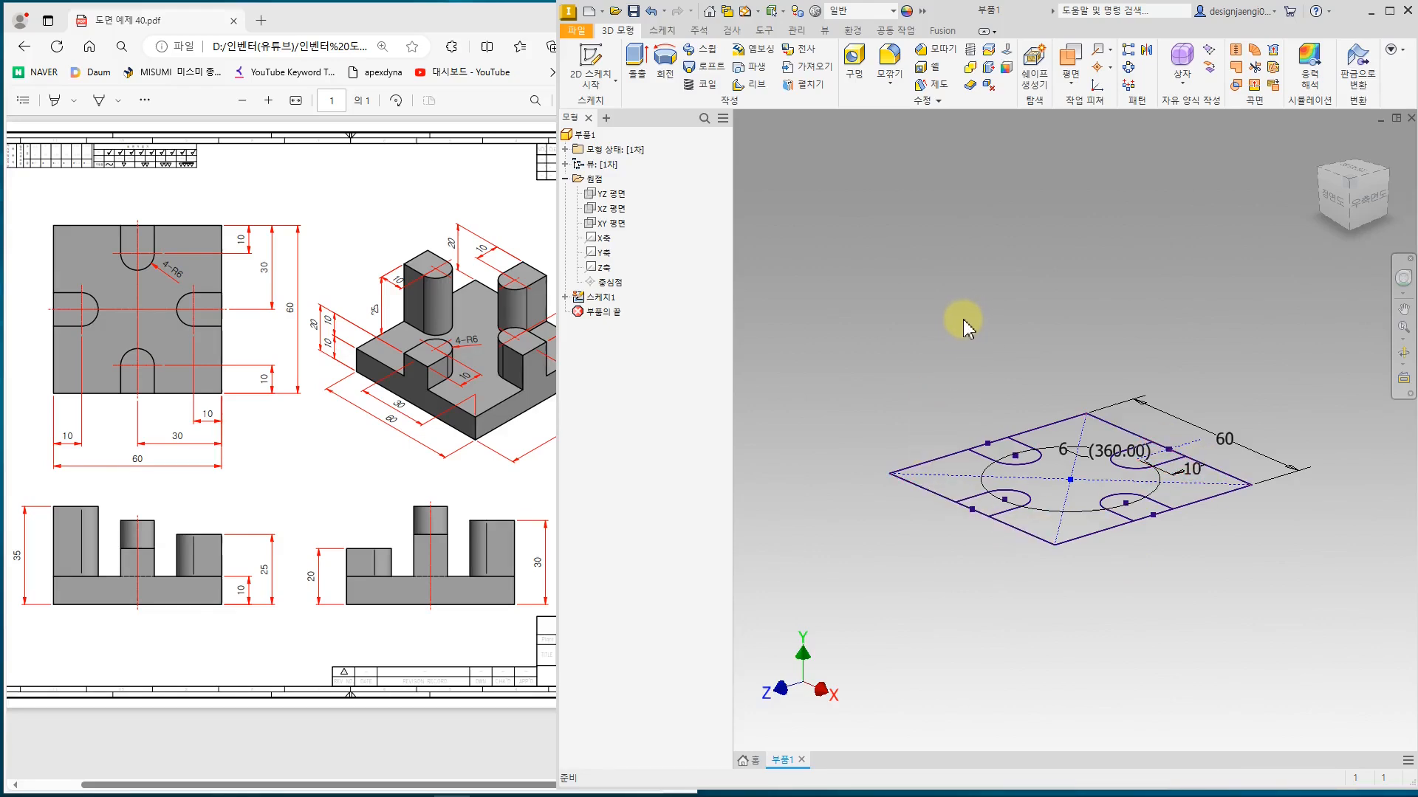
click(636, 63)
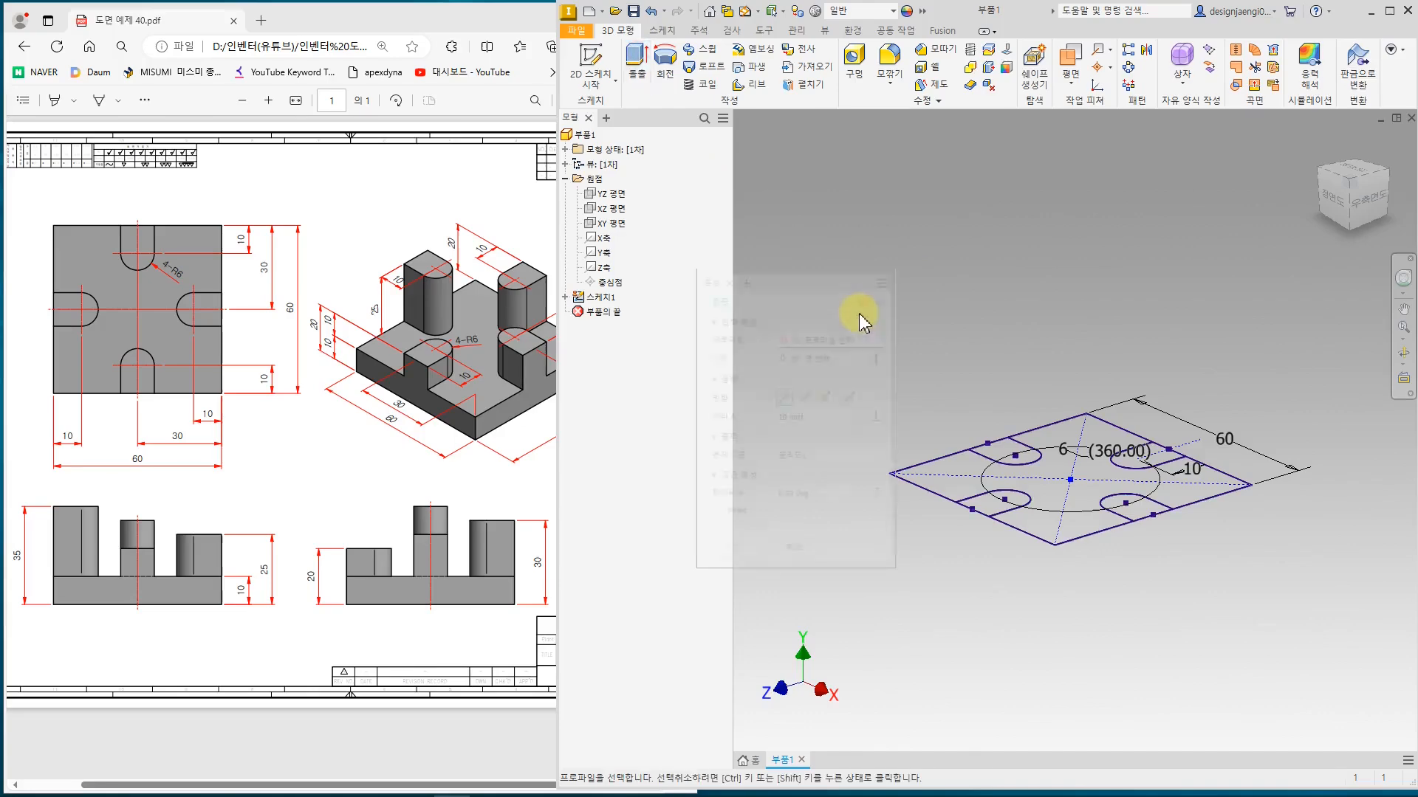
key(F6)
click(1065, 578)
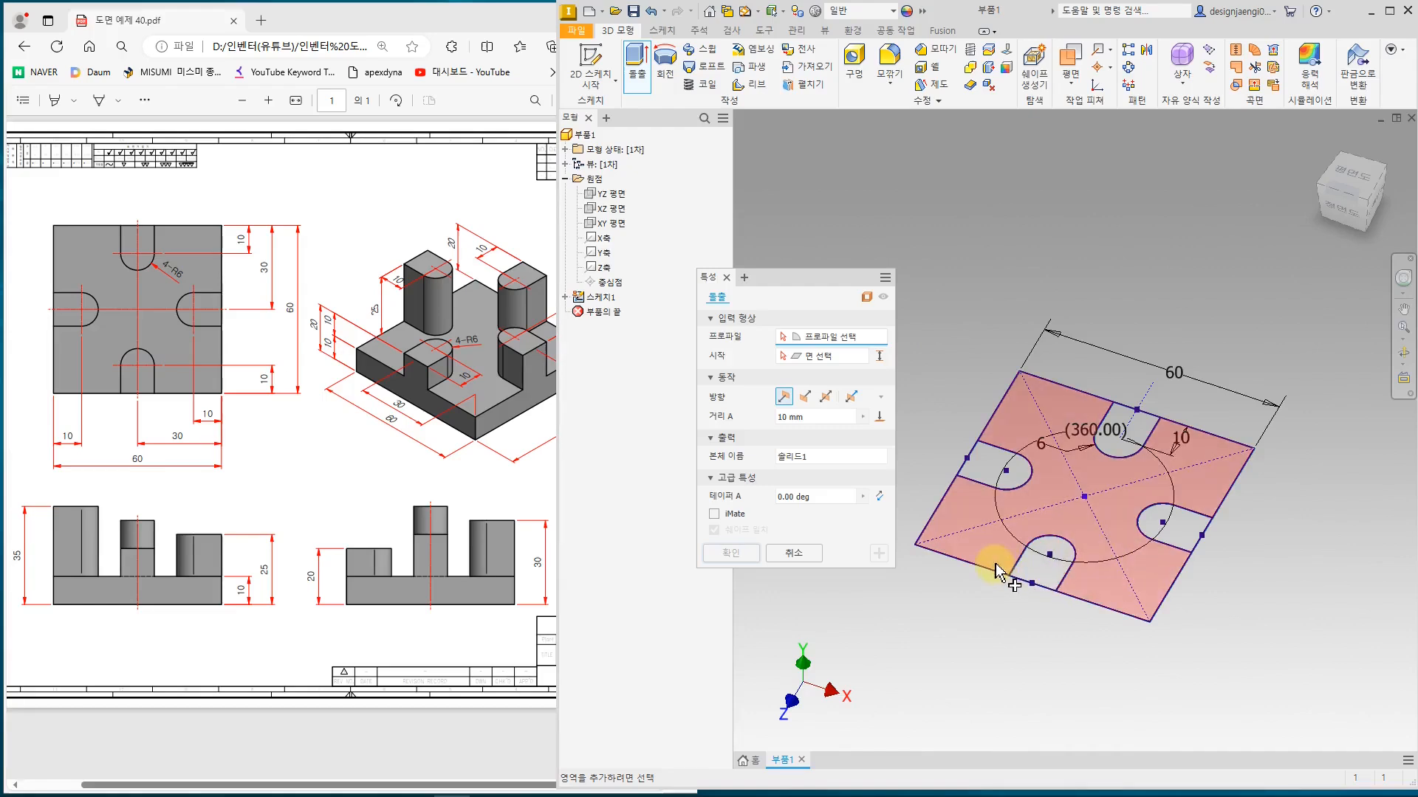
click(990, 469)
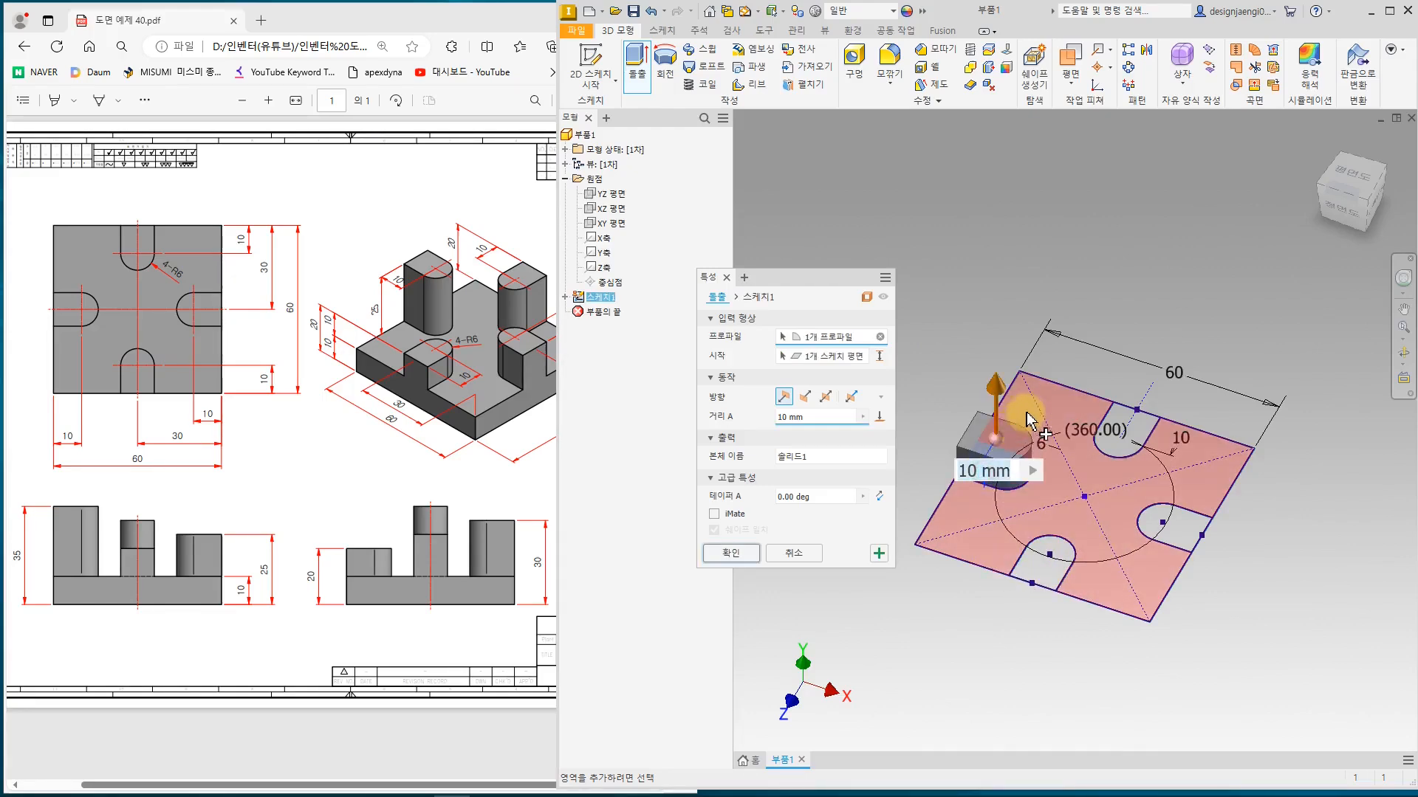
click(1118, 425)
click(1185, 517)
click(1043, 576)
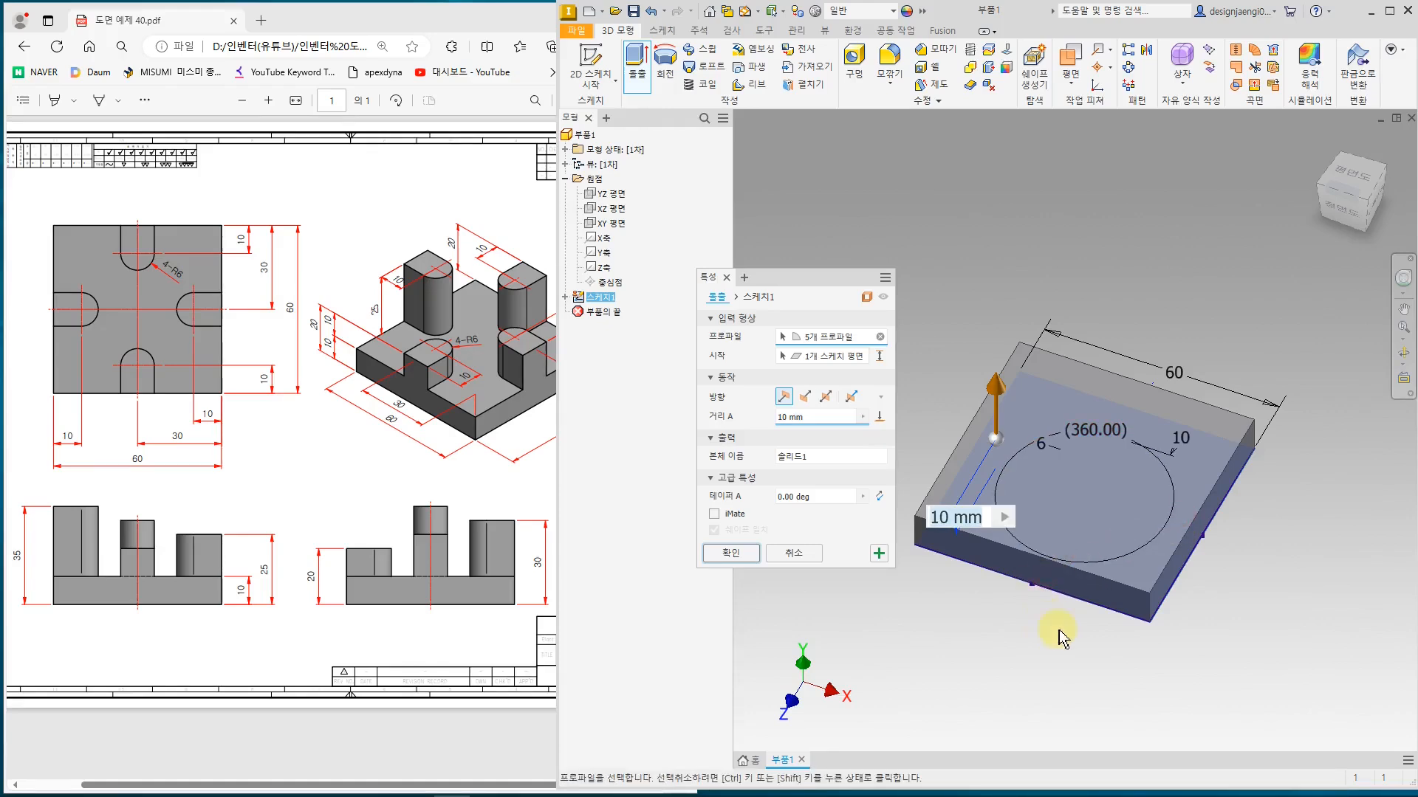
- Flip the extrusion to go downward from the sketch plane and create the base with a distance of 10 mm
shift+middle_drag(1060, 608, 1079, 548)
drag(1019, 354, 1027, 520)
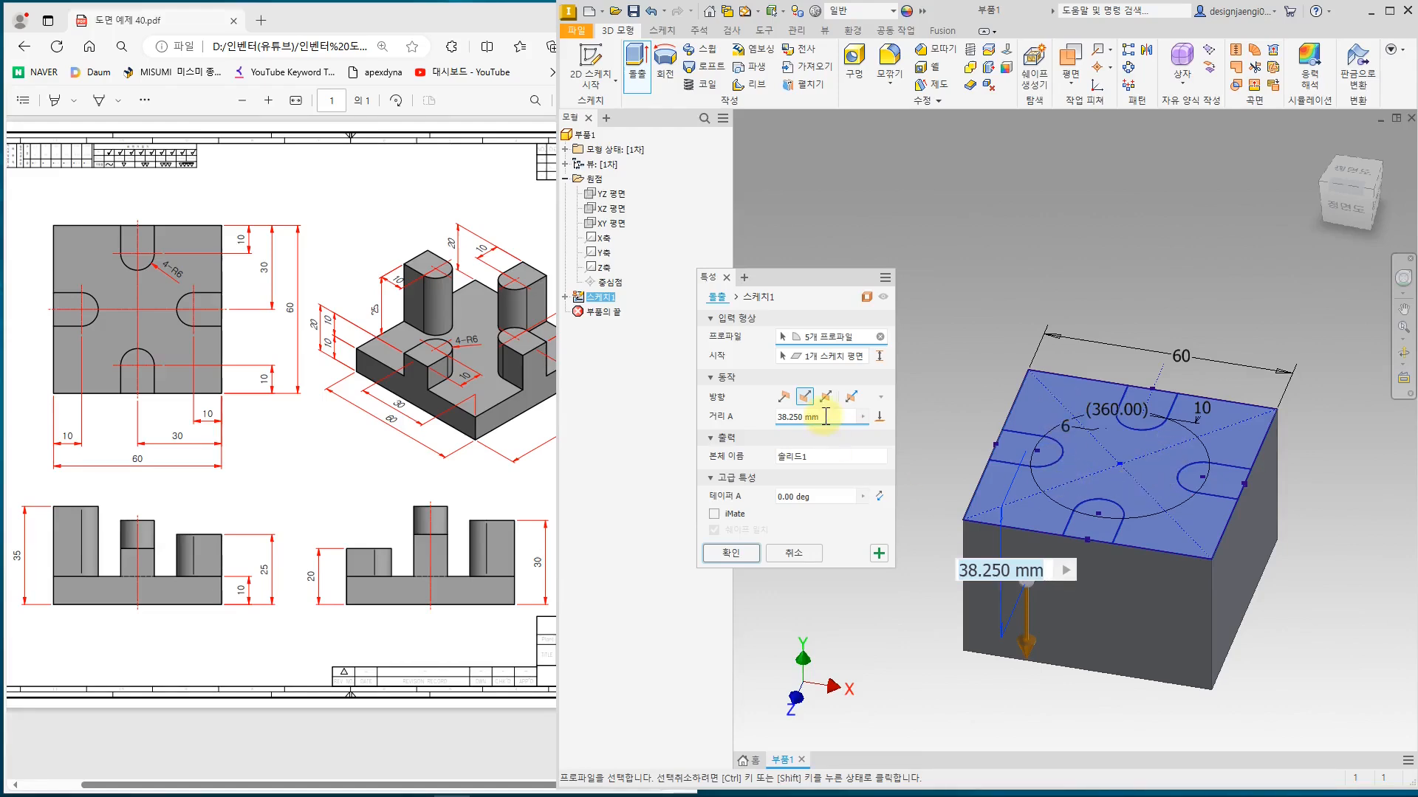
drag(826, 417, 778, 418)
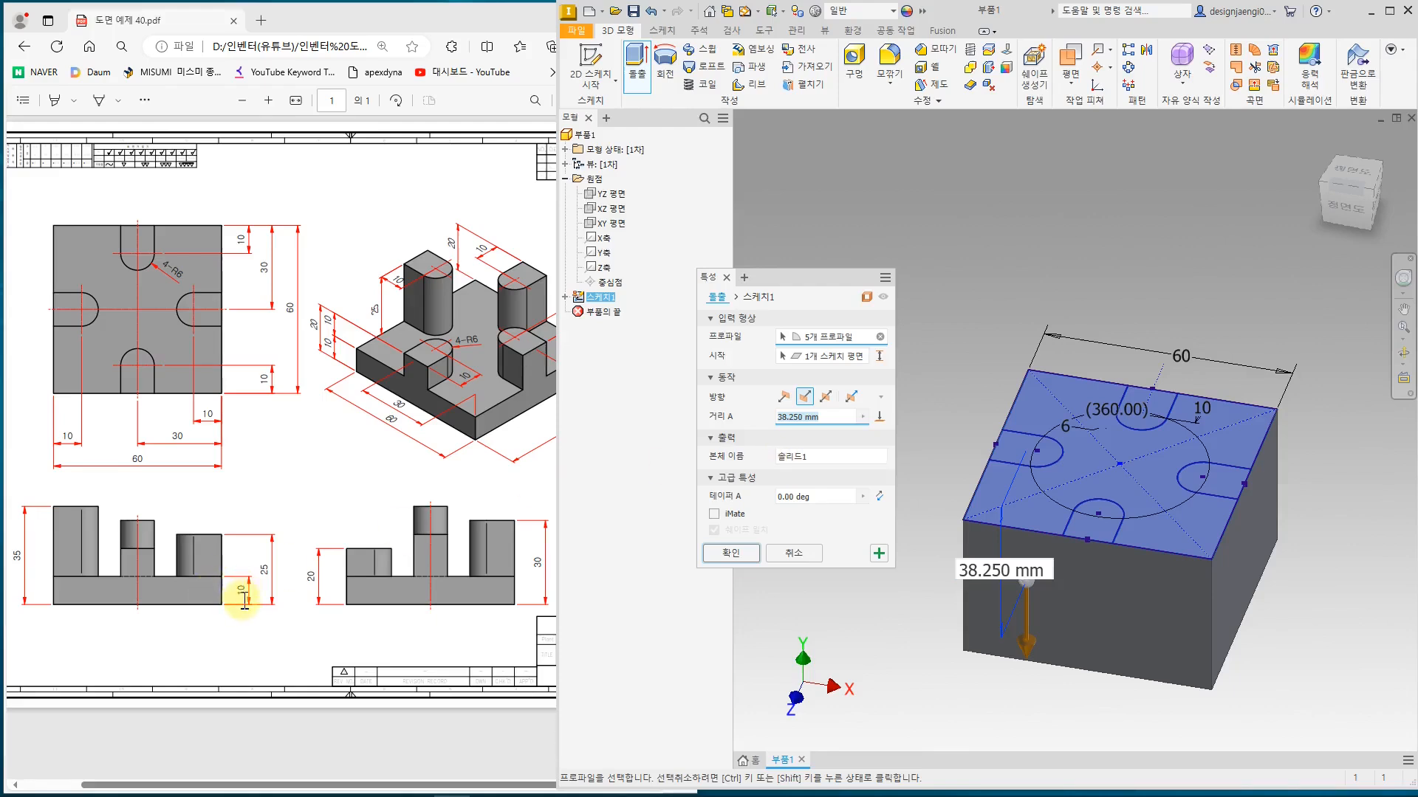
text(10)
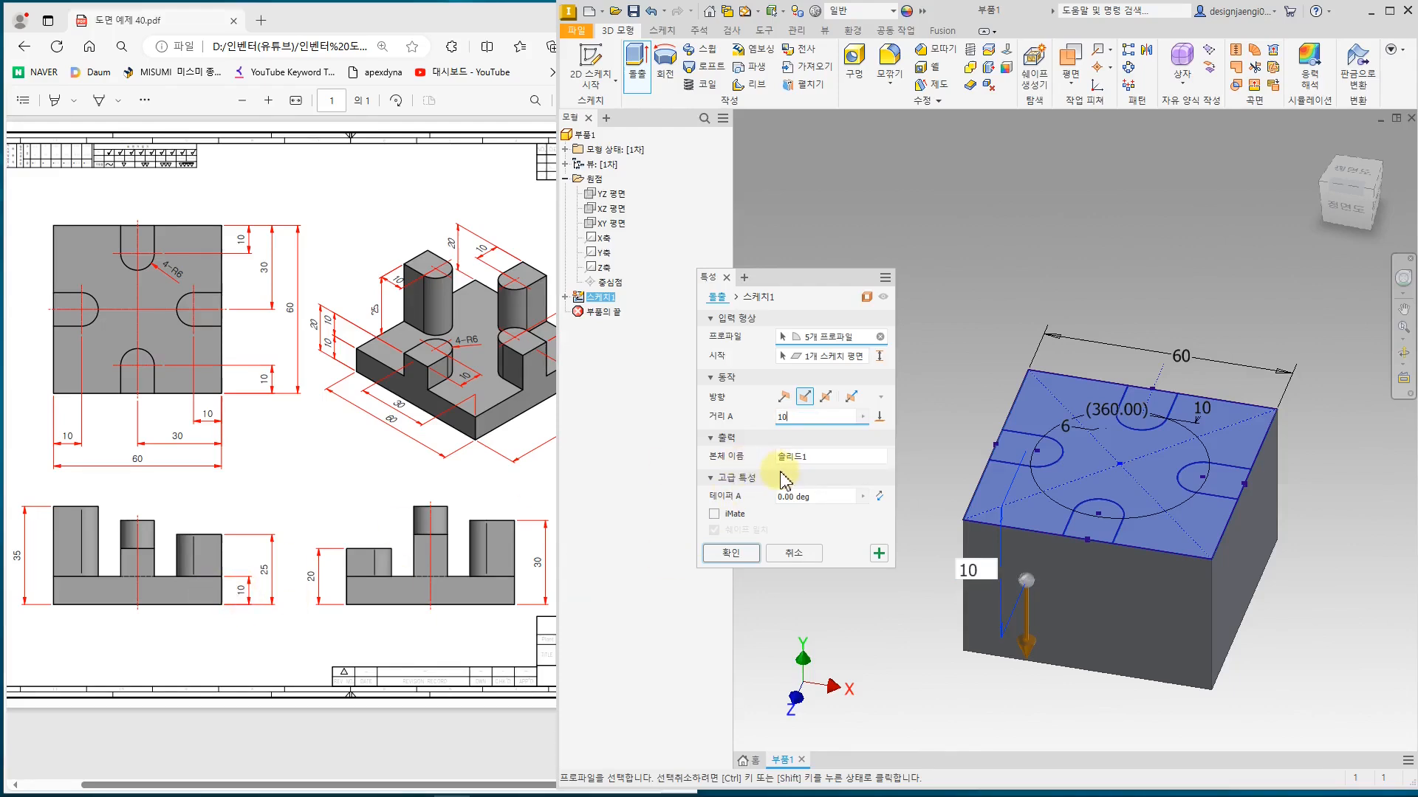
key(Return)
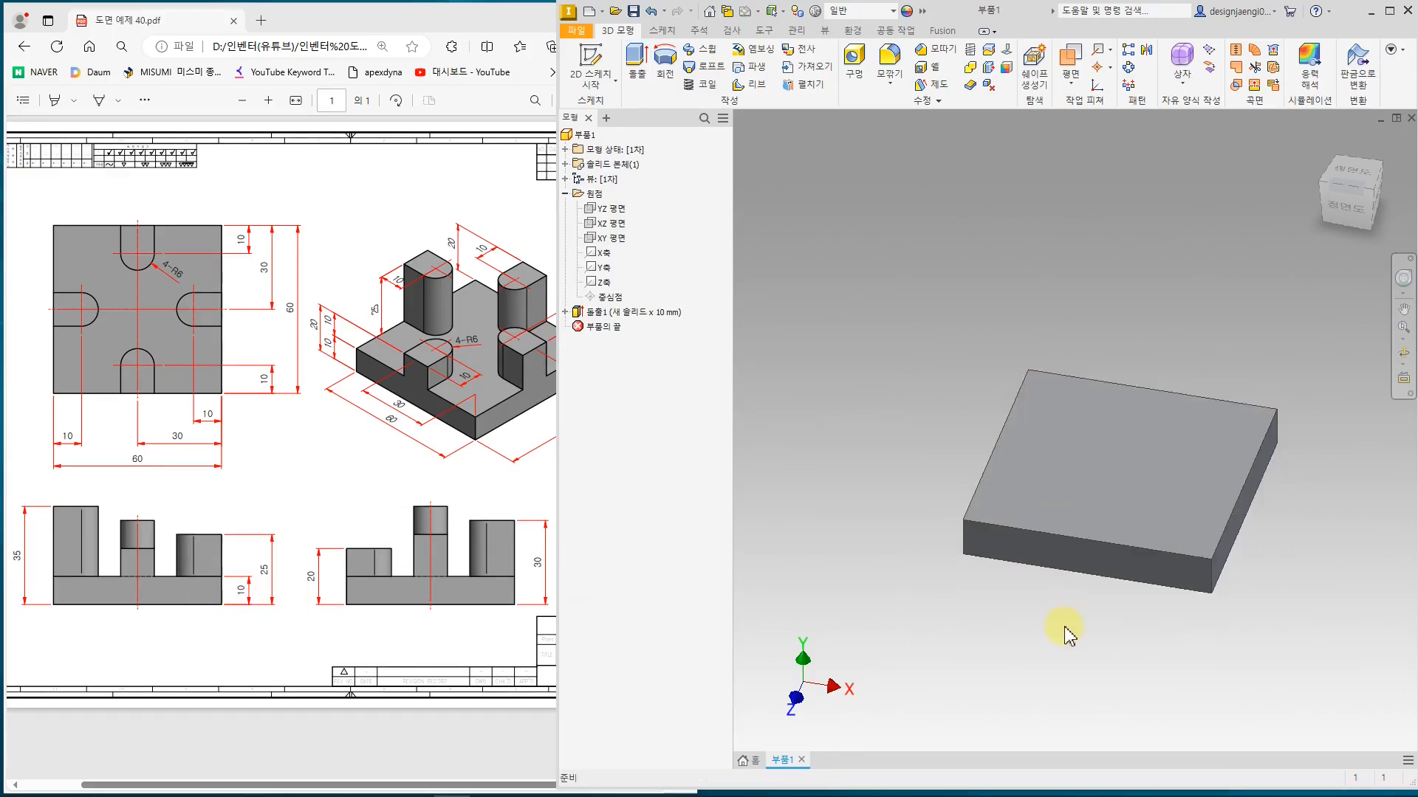
- Make the base extrusion's sketch visible again on the top face of the plate
shift+middle_drag(1050, 612, 1064, 583)
click(565, 193)
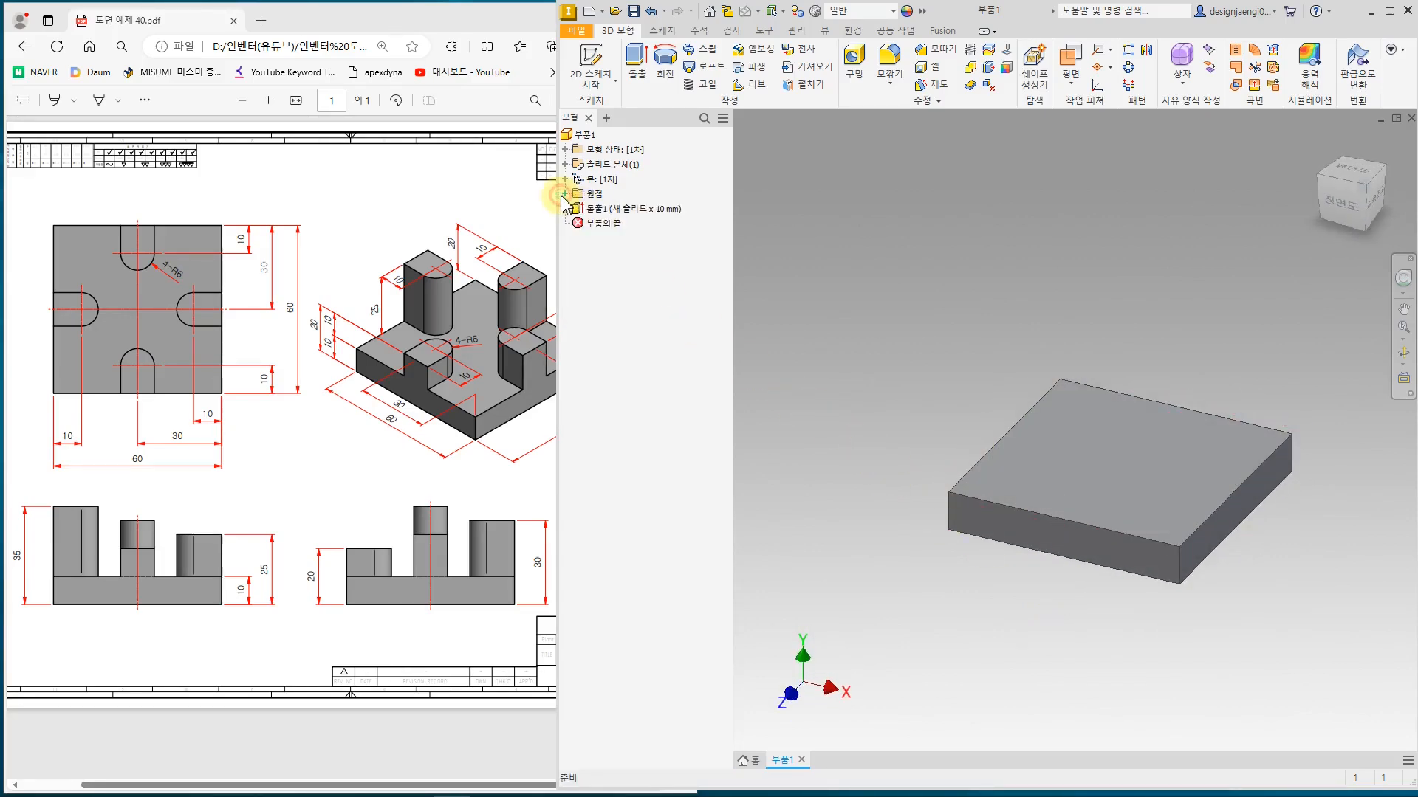
click(610, 223)
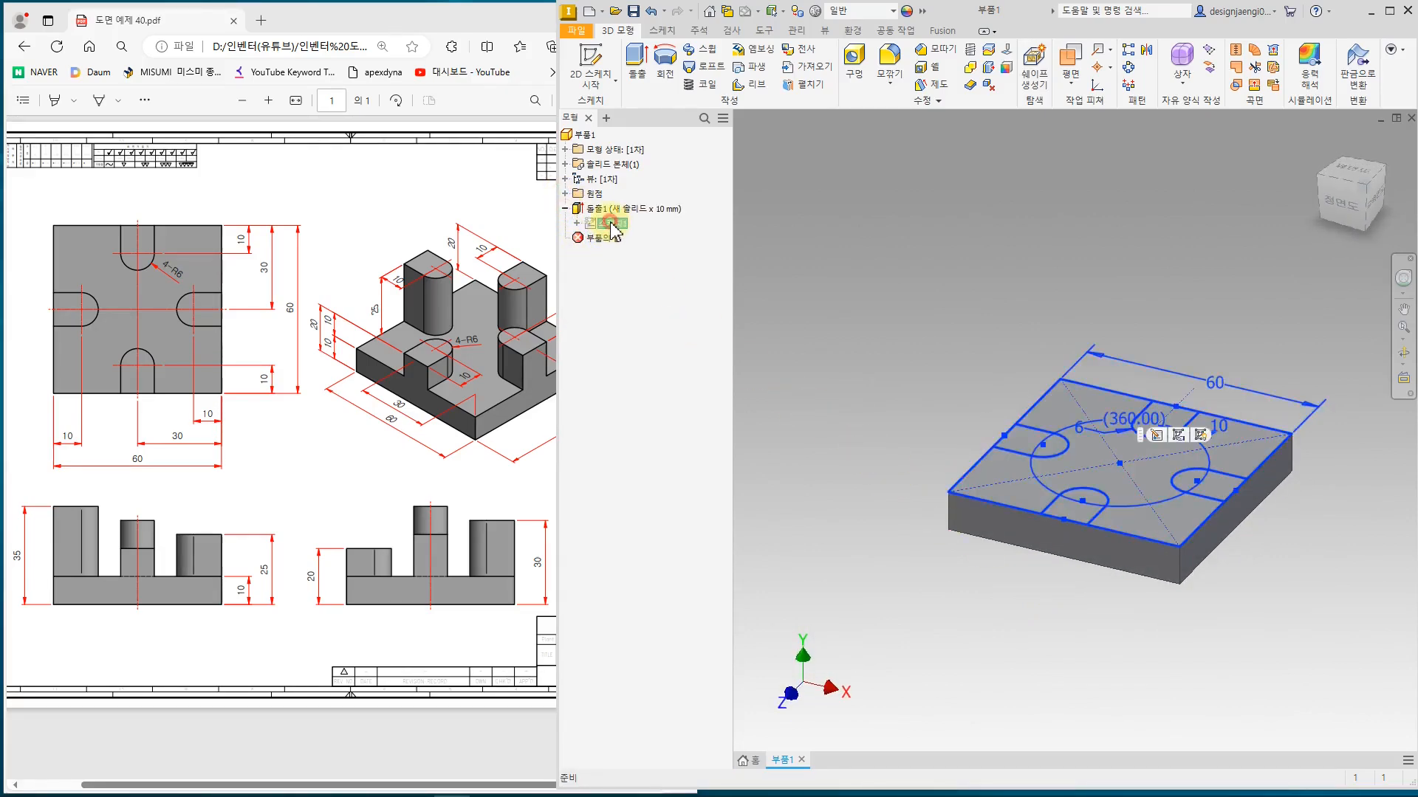
right_click(613, 227)
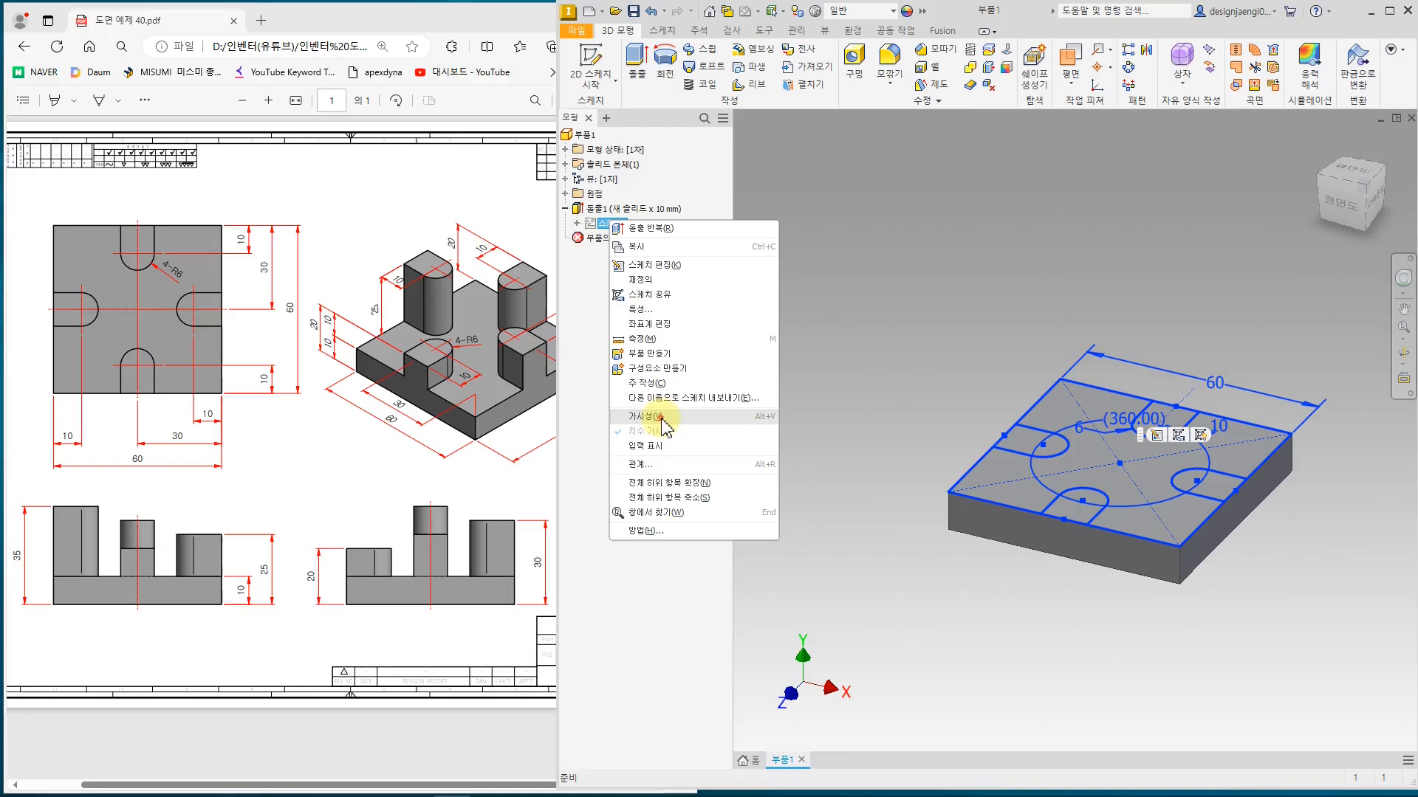
click(661, 418)
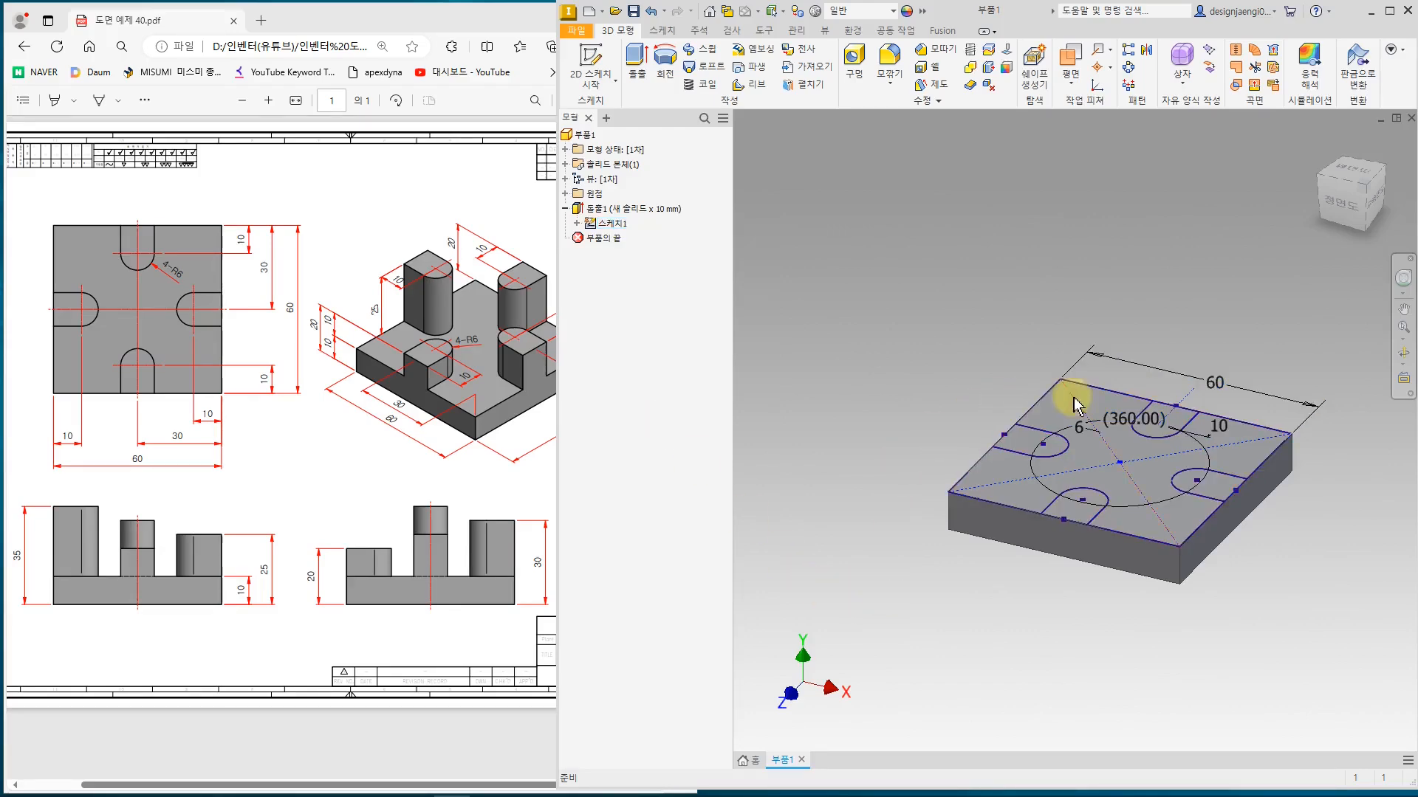
shift+middle_drag(1114, 633, 1073, 655)
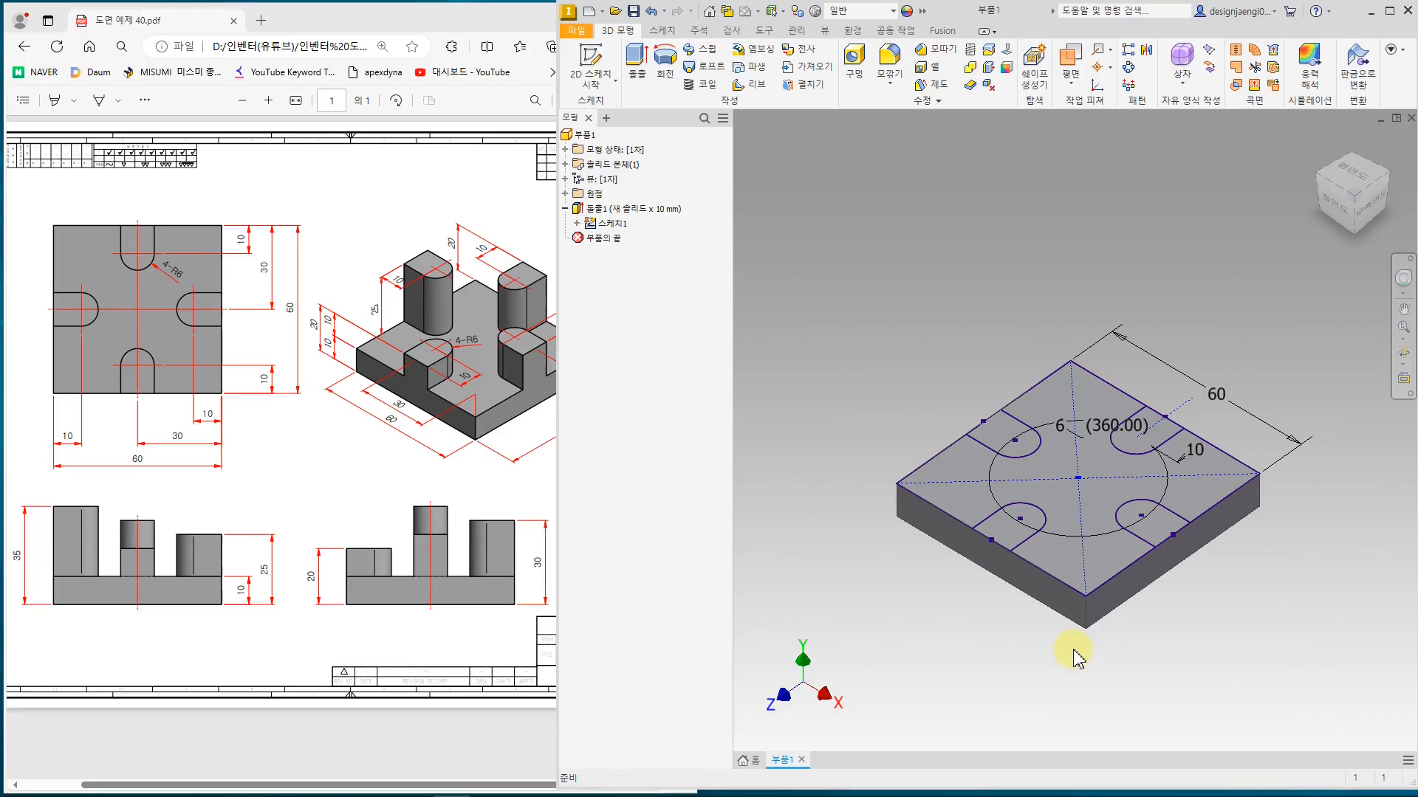
click(636, 69)
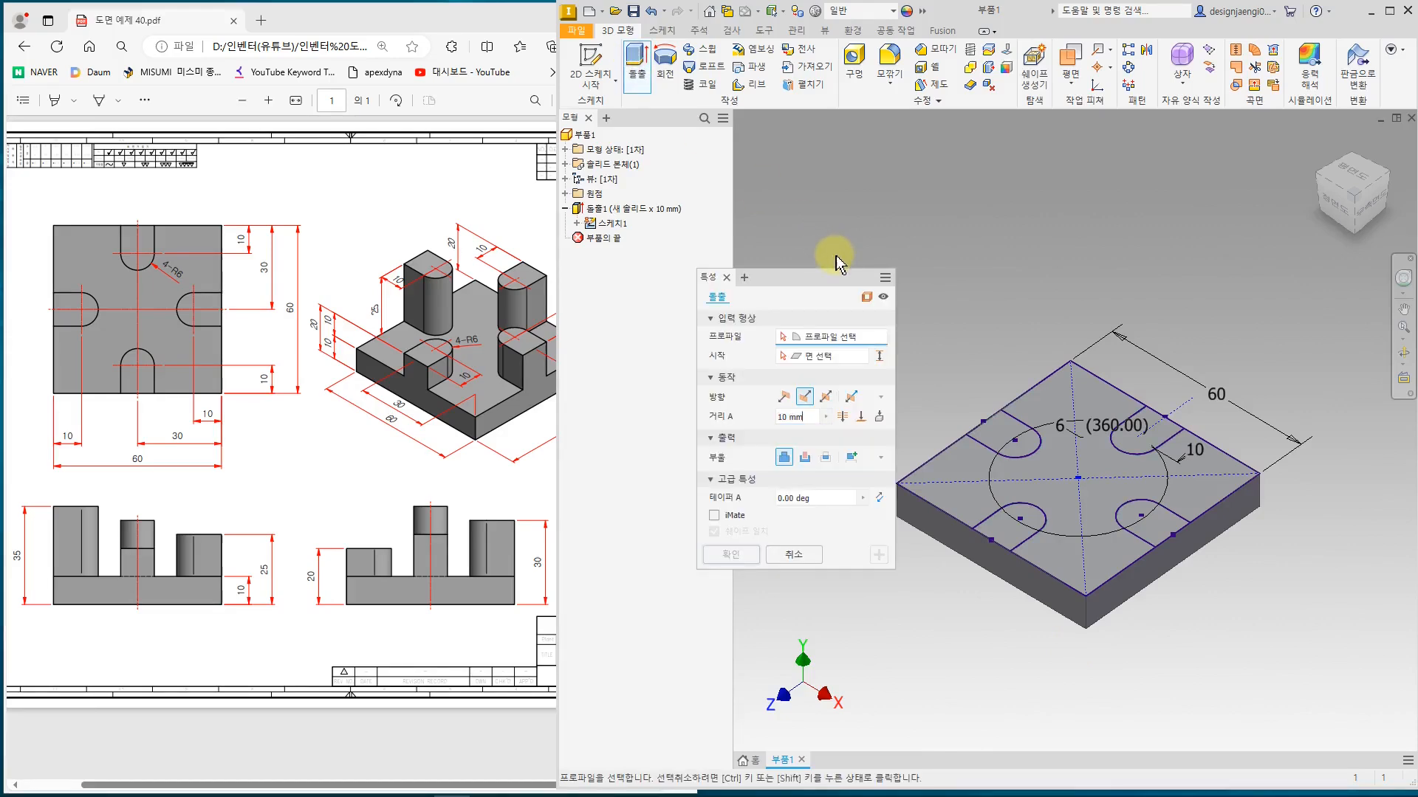
key(Escape)
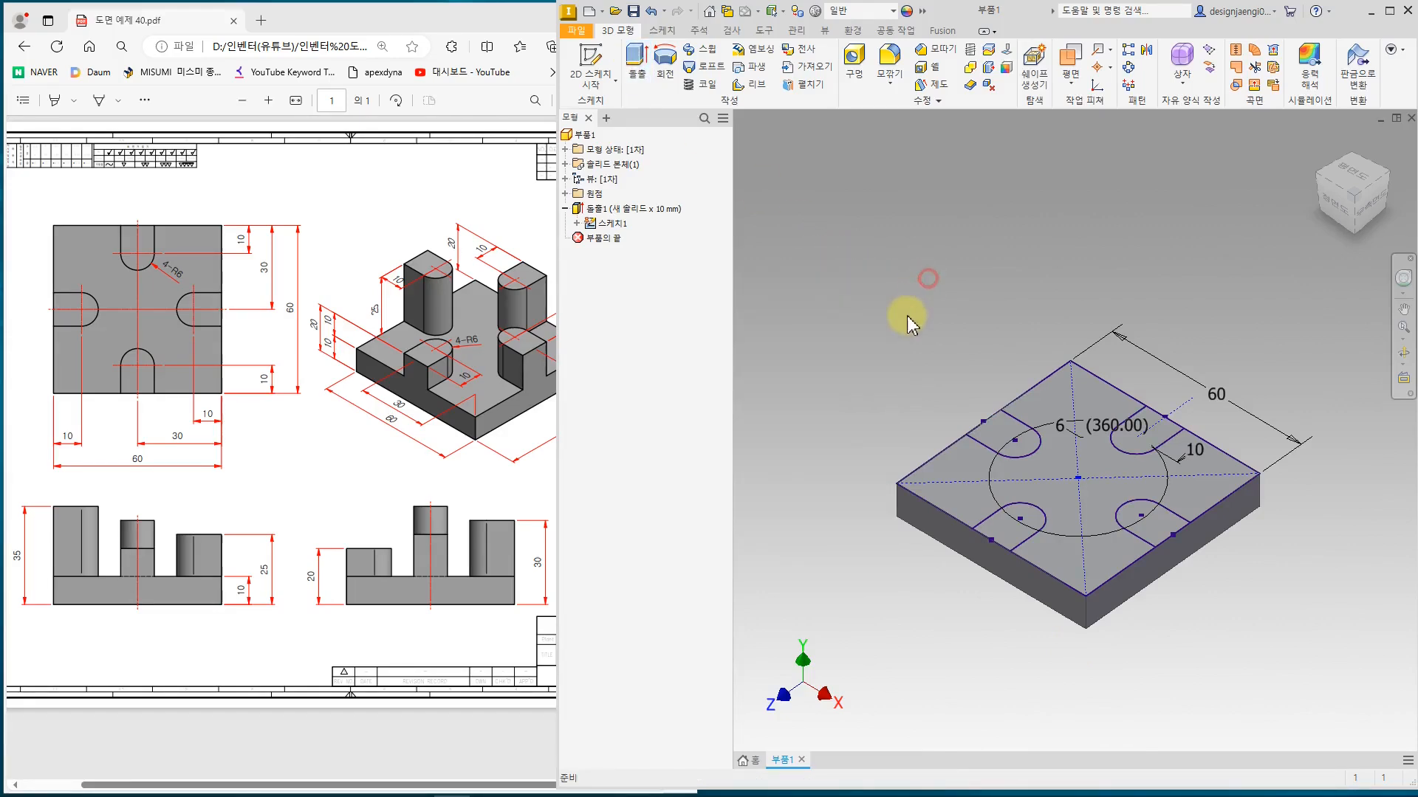
- Check the drawing's isometric and side views for the height of the front-left post above the base
key(F6)
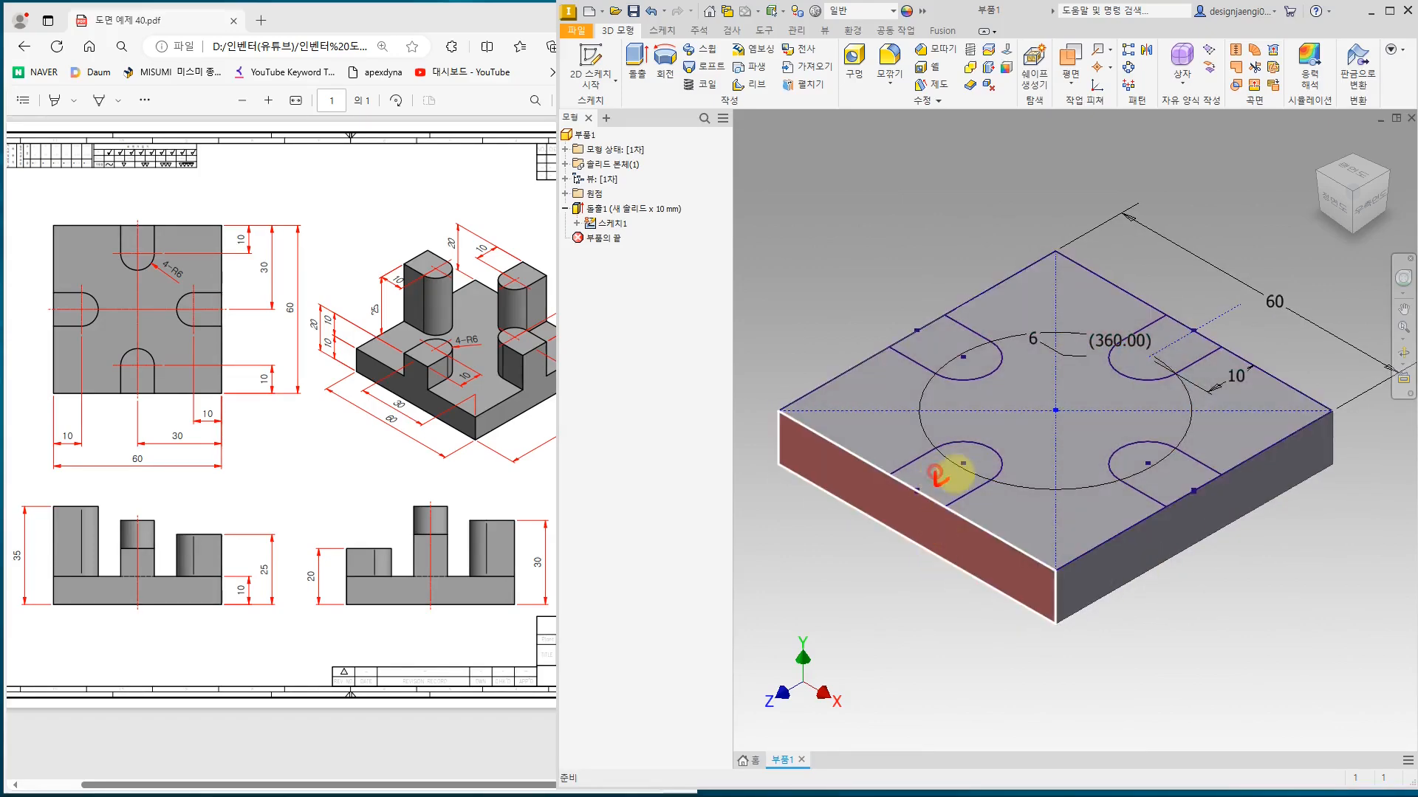
mouse_move(440, 407)
mouse_down()
mouse_move(399, 328)
mouse_move(461, 350)
mouse_move(441, 409)
mouse_up()
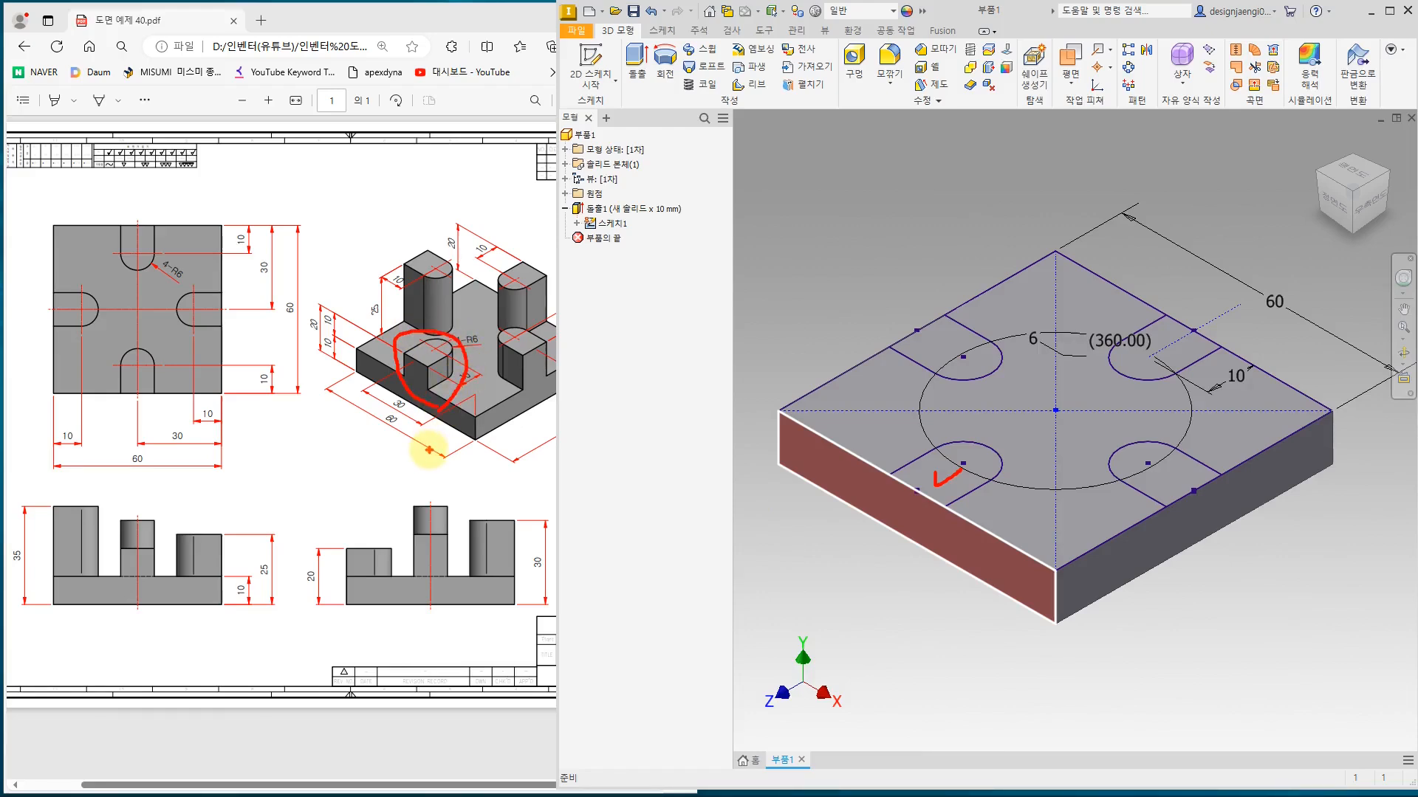
drag(327, 330, 334, 301)
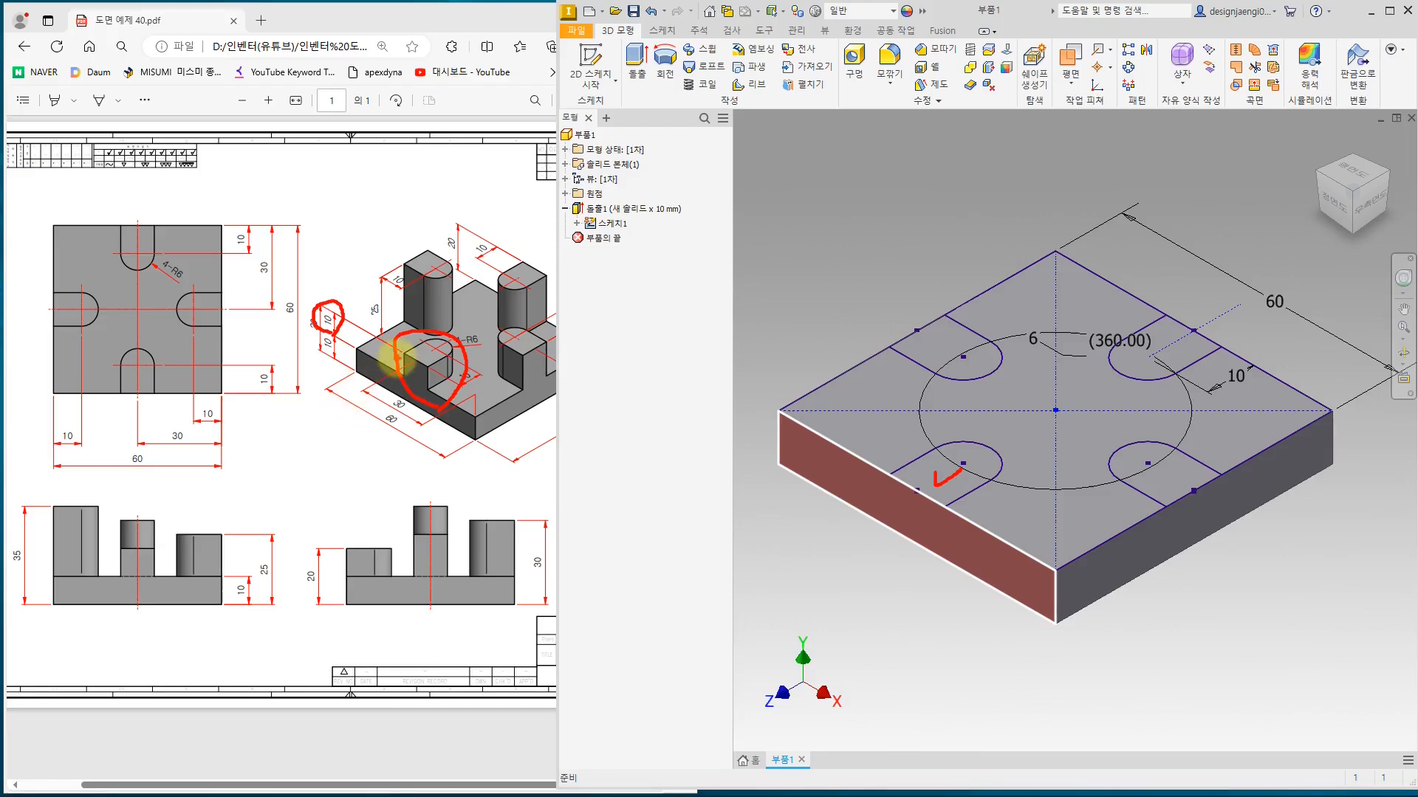
mouse_move(288, 571)
mouse_down()
mouse_move(313, 613)
mouse_move(347, 569)
mouse_move(314, 617)
mouse_up()
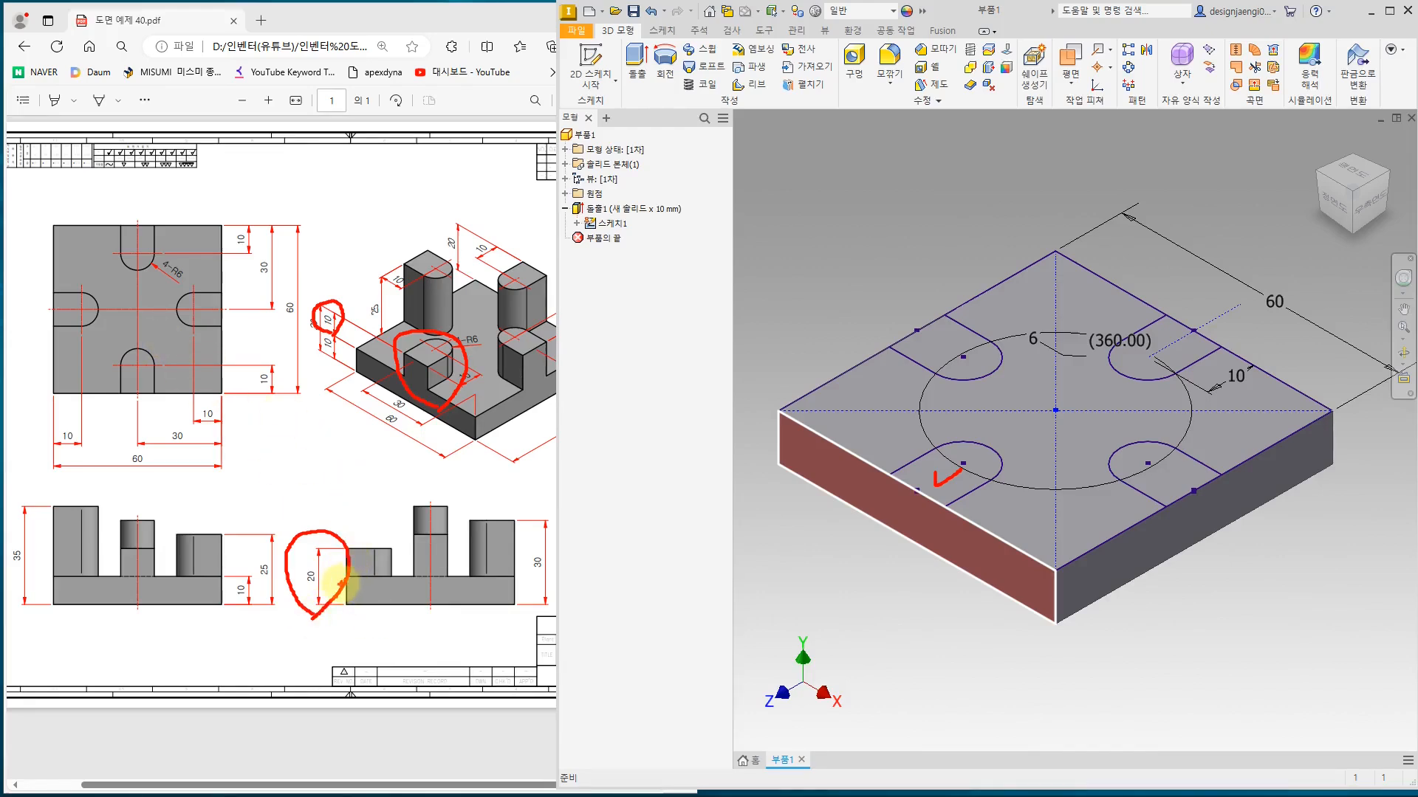
mouse_move(370, 577)
mouse_down()
mouse_move(364, 591)
mouse_move(396, 595)
mouse_move(331, 561)
mouse_up()
mouse_move(364, 560)
mouse_down()
mouse_move(355, 504)
mouse_move(399, 459)
mouse_up()
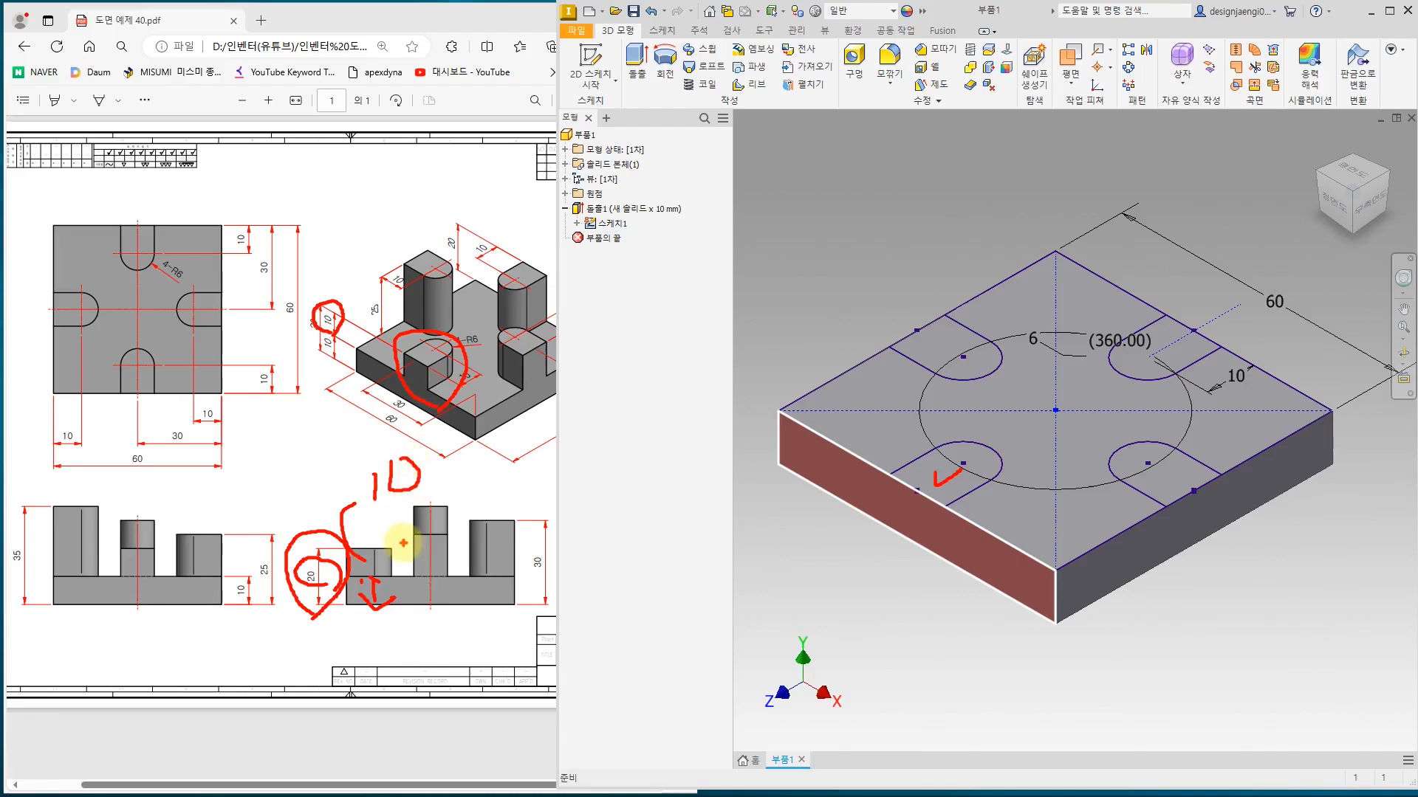
key(Escape)
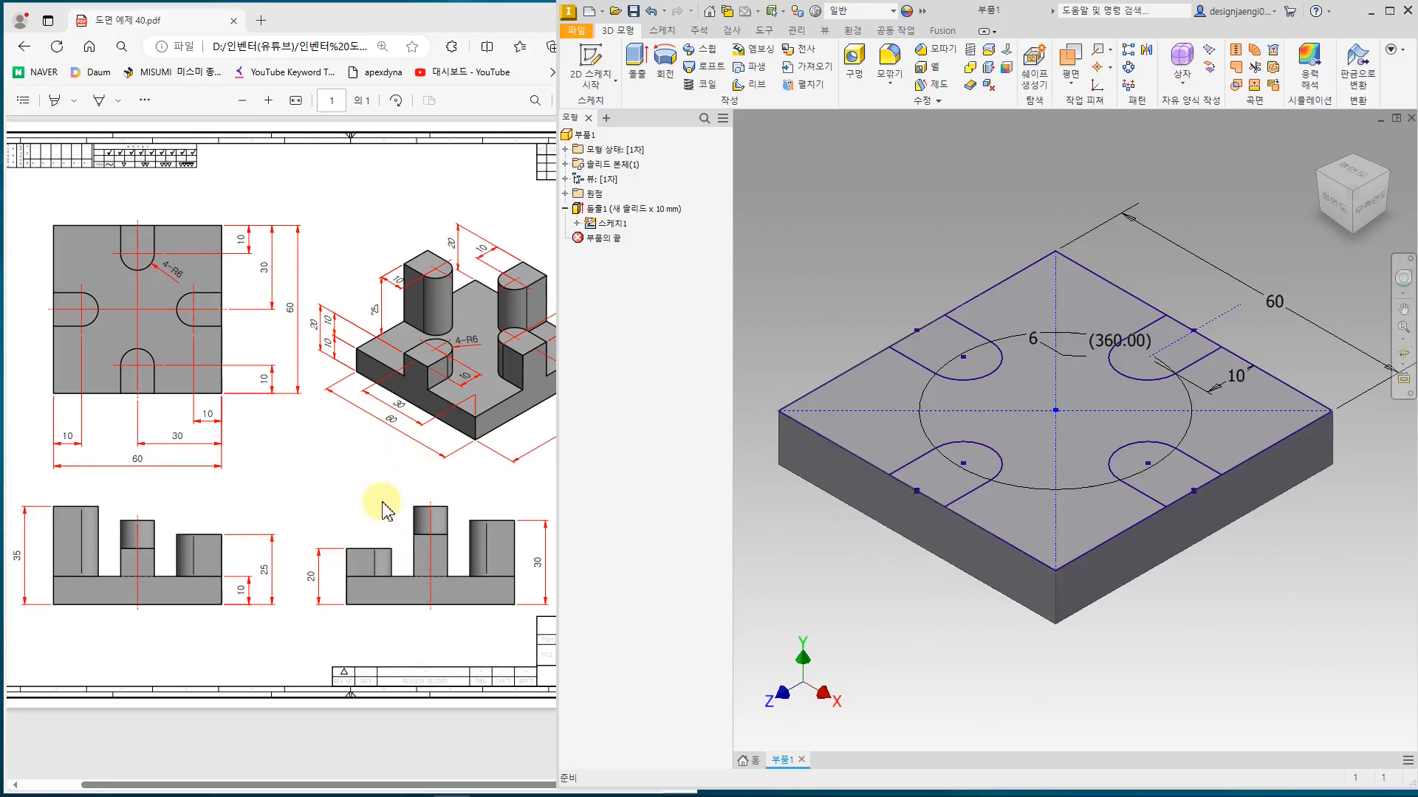
click(338, 484)
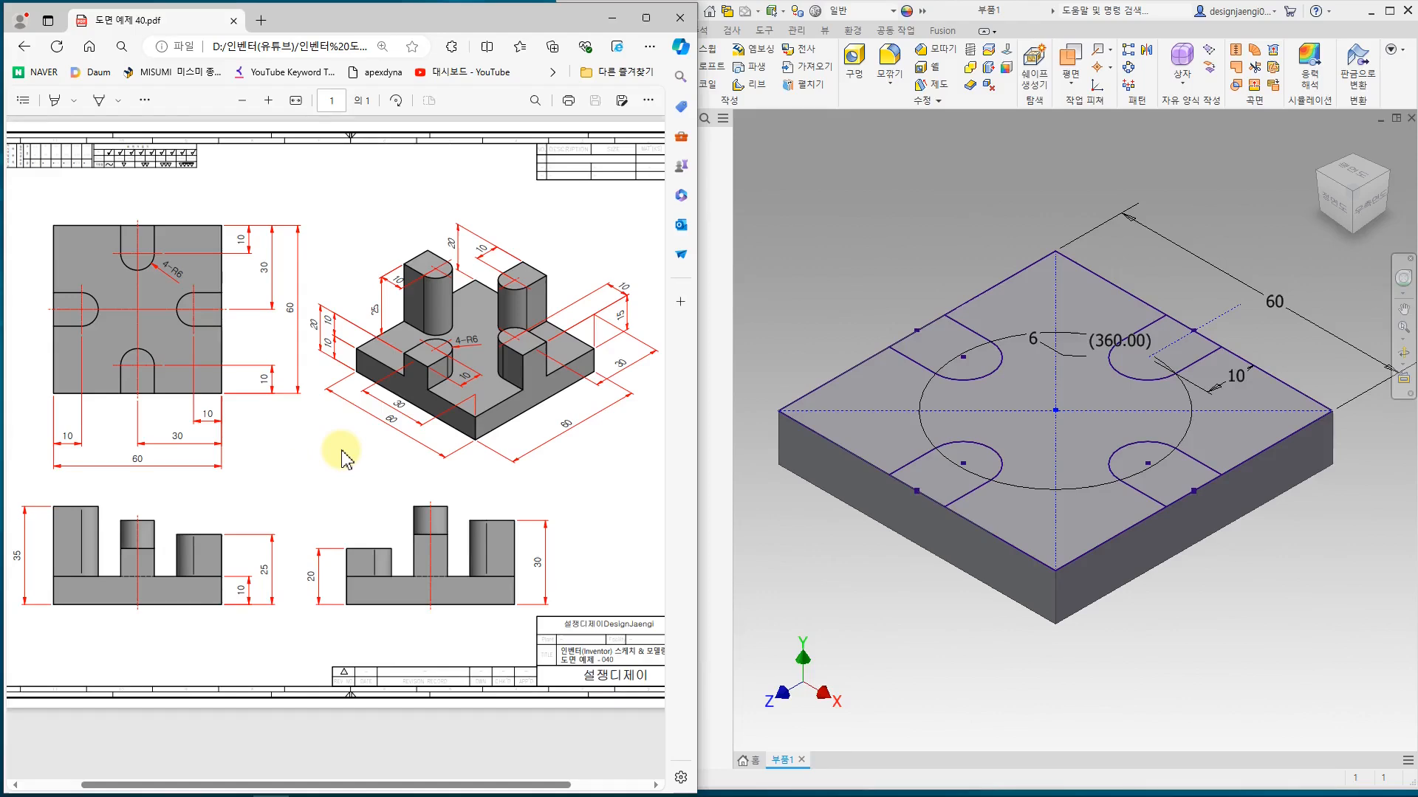
- Extrude the front-left U-shaped profile 10 mm upward, joined to the base
click(839, 213)
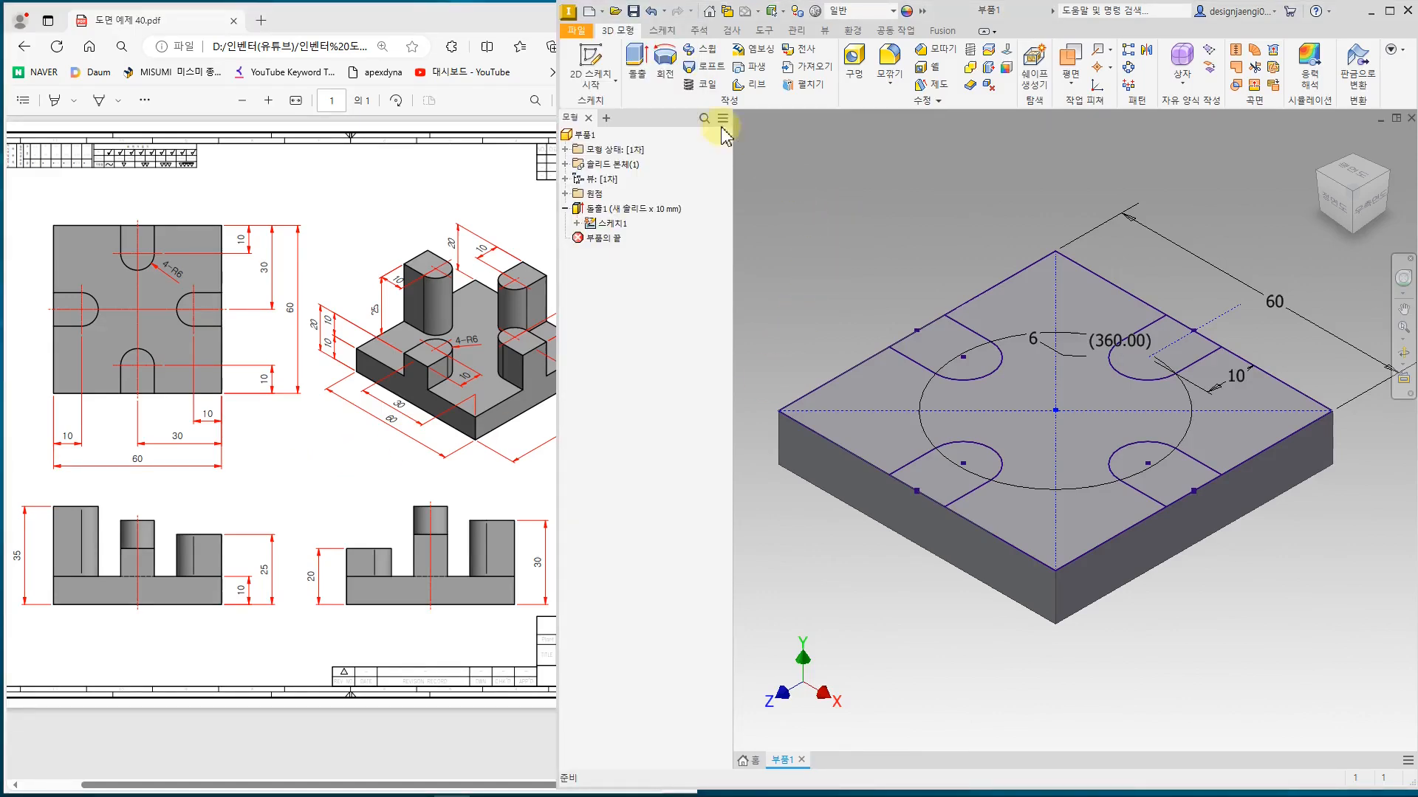
click(643, 65)
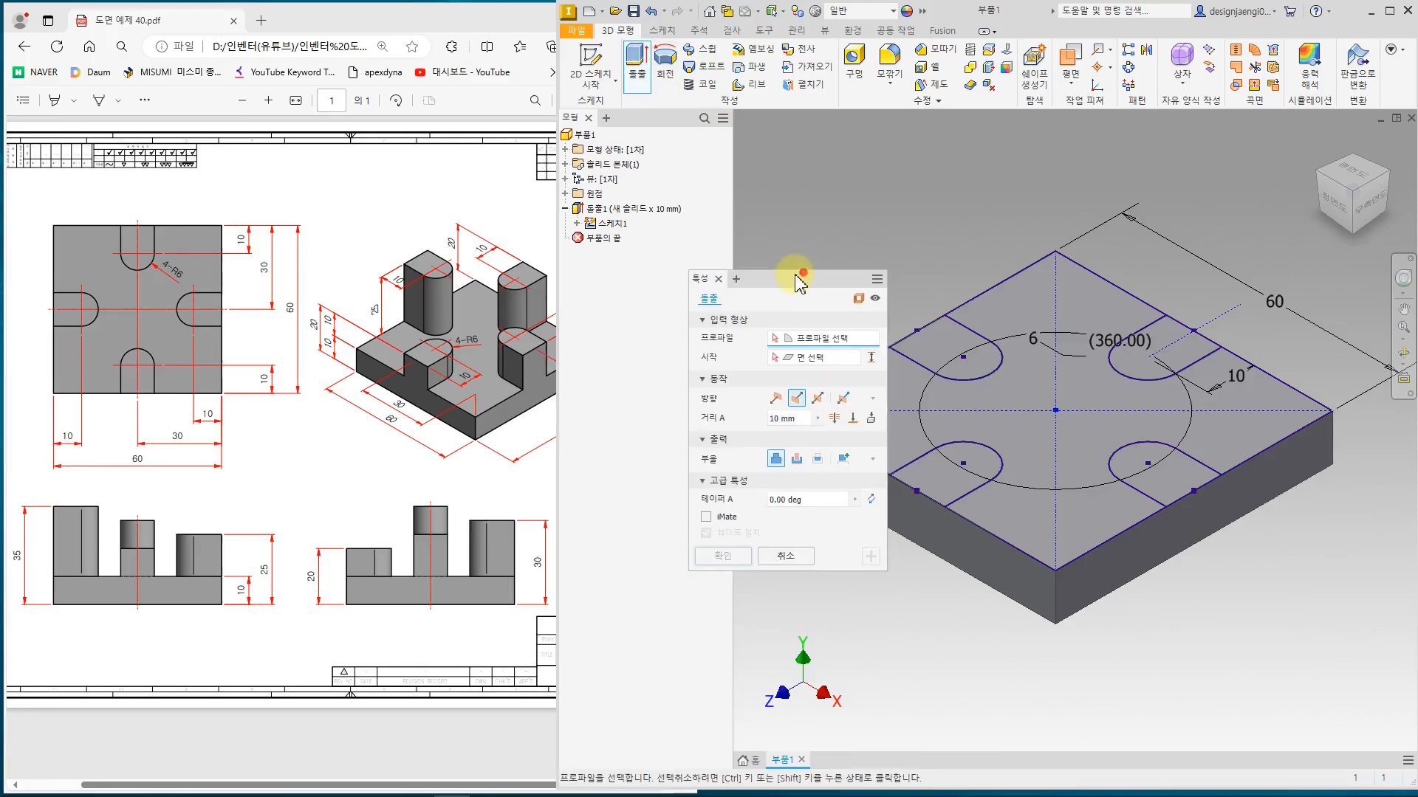
mouse_move(812, 126)
mouse_down()
mouse_move(1044, 190)
mouse_move(935, 257)
mouse_move(990, 306)
mouse_move(1307, 294)
mouse_move(1282, 293)
mouse_move(1286, 441)
mouse_move(371, 336)
mouse_move(380, 311)
mouse_up()
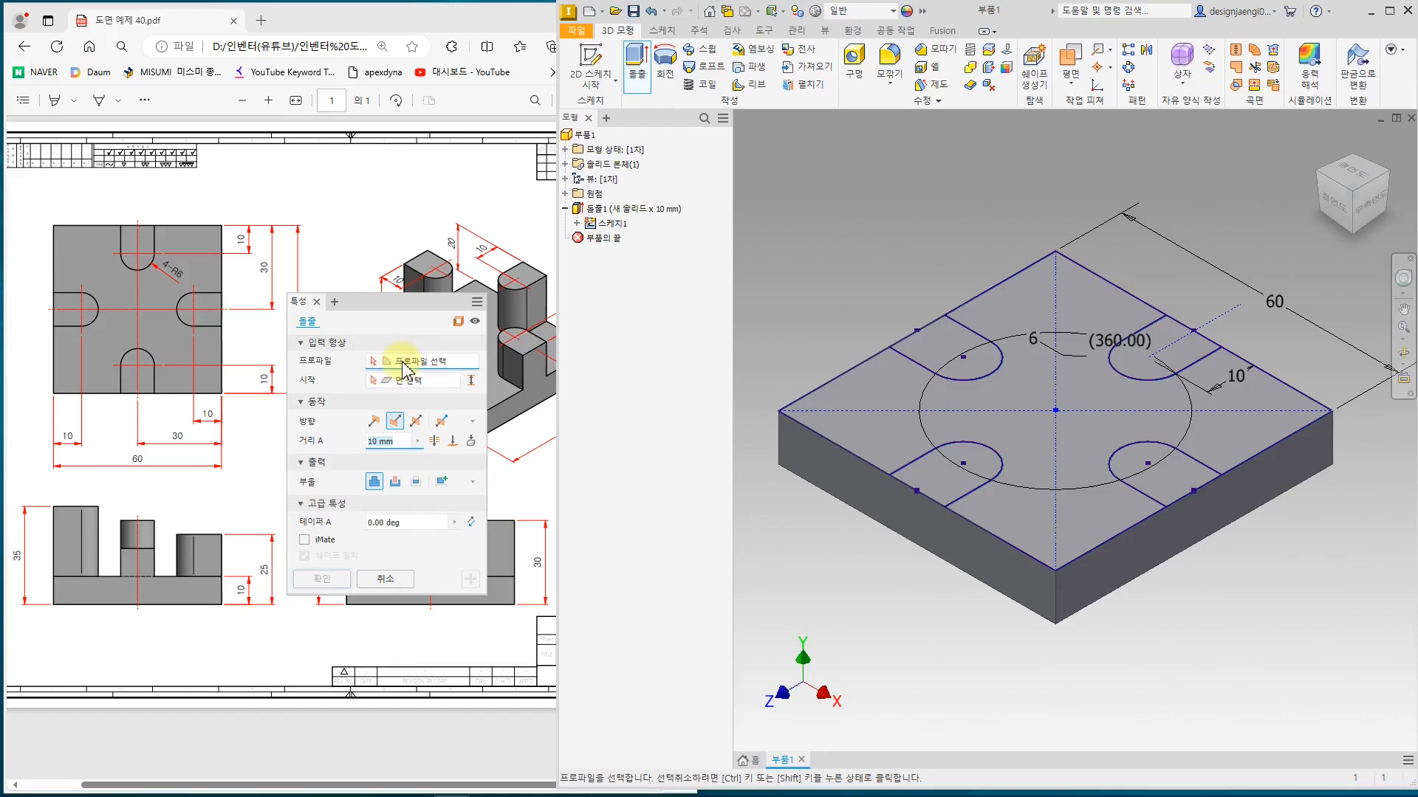
click(932, 479)
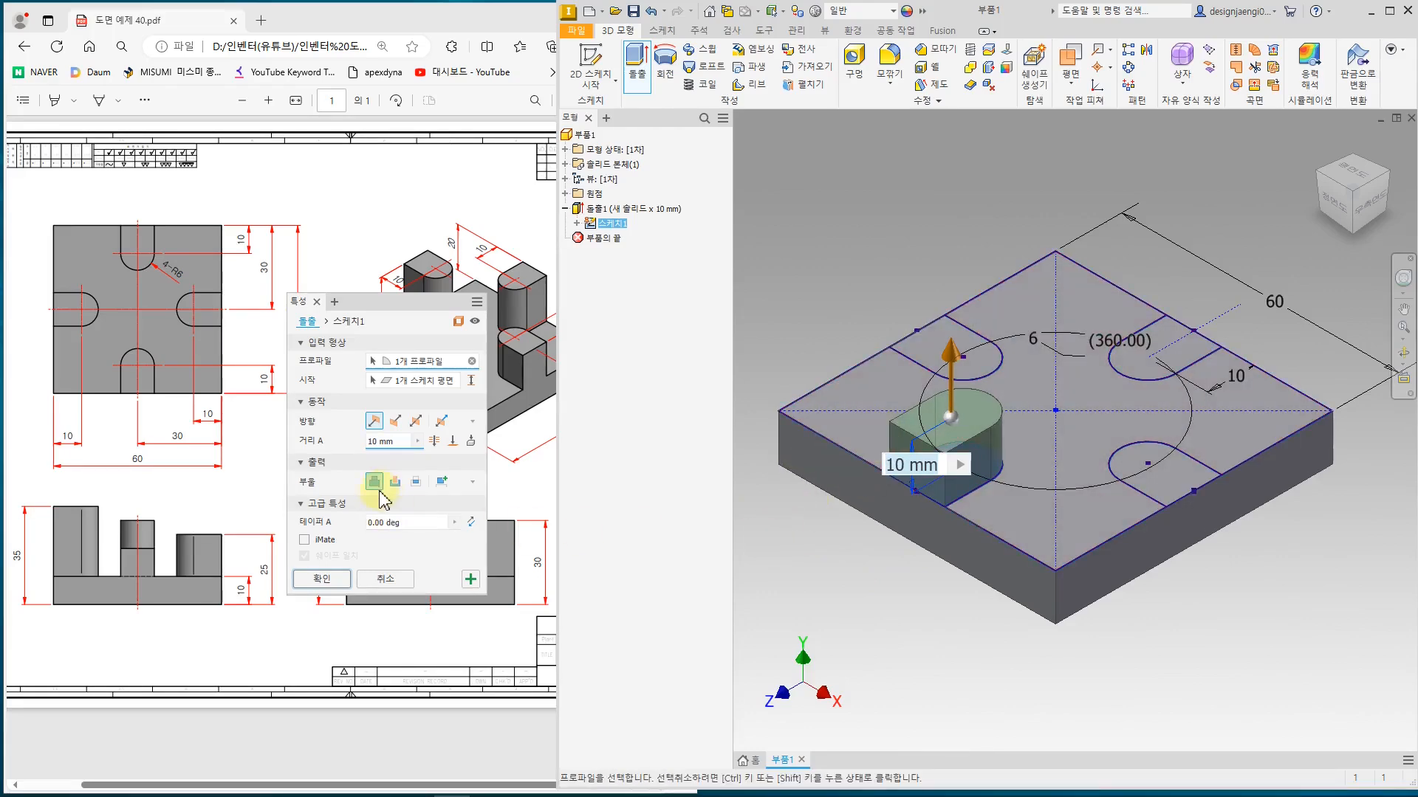
click(325, 579)
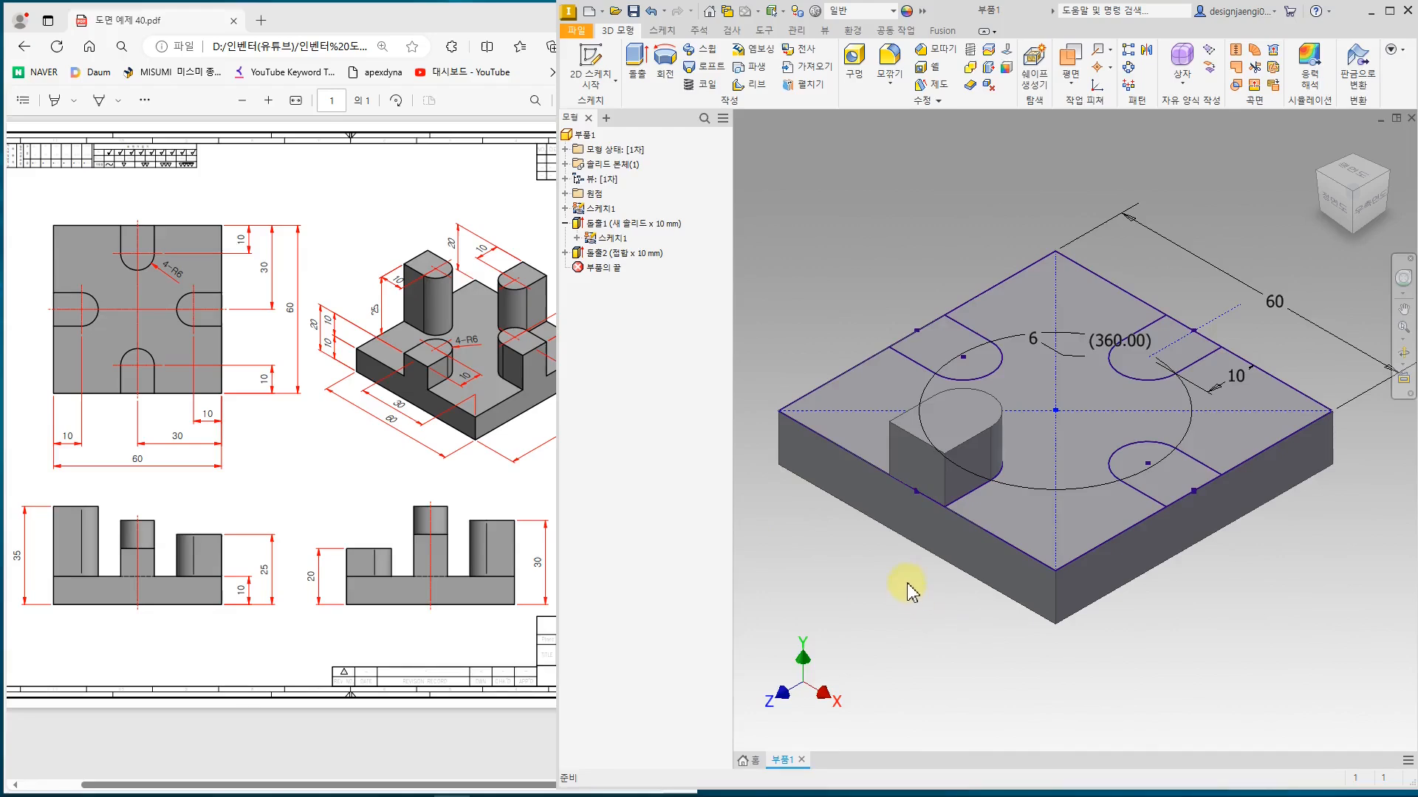
- Examine the drawing's top, front and isometric views for the front-right post's position and its height above the base
click(380, 477)
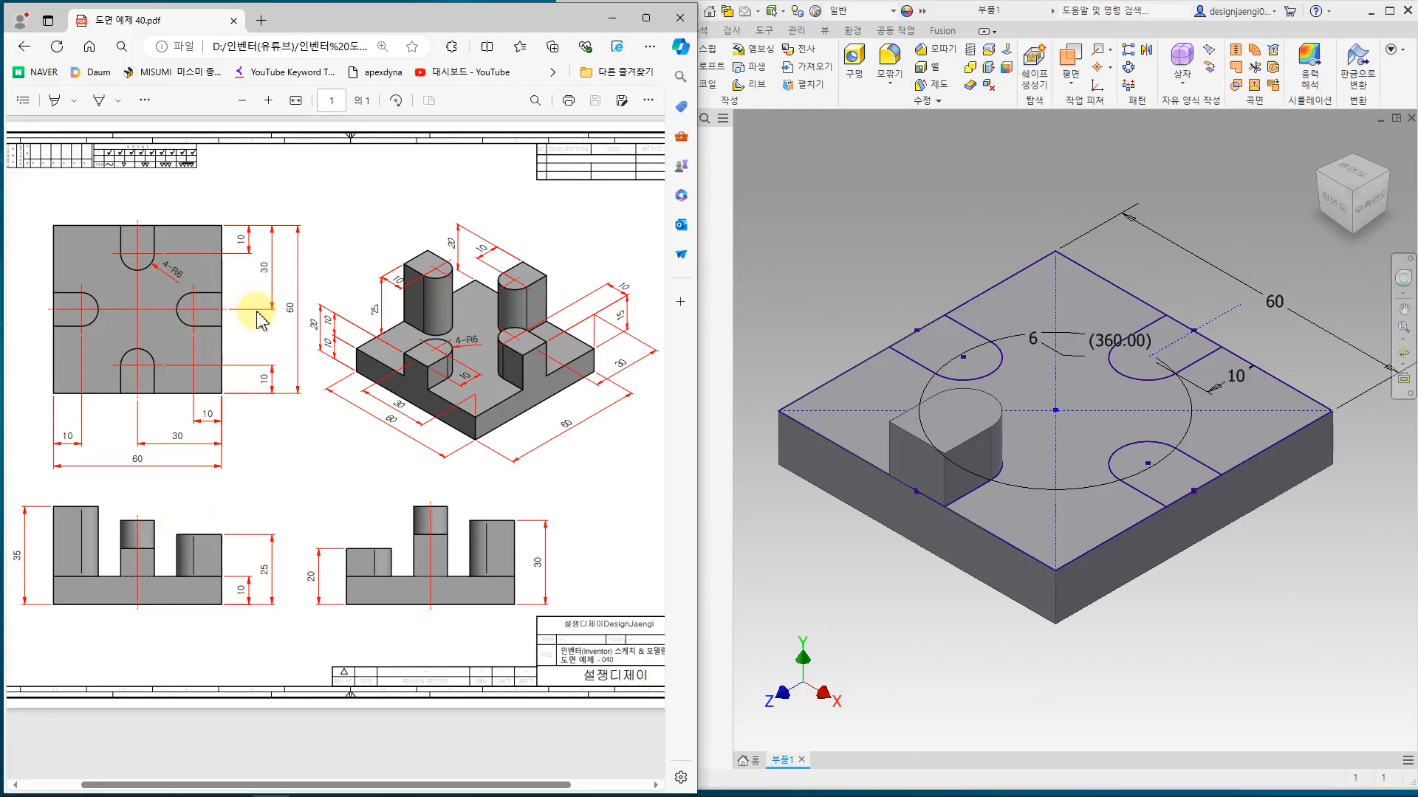
drag(206, 302, 217, 298)
mouse_move(178, 510)
mouse_down()
mouse_move(179, 554)
mouse_move(217, 567)
mouse_move(190, 525)
mouse_up()
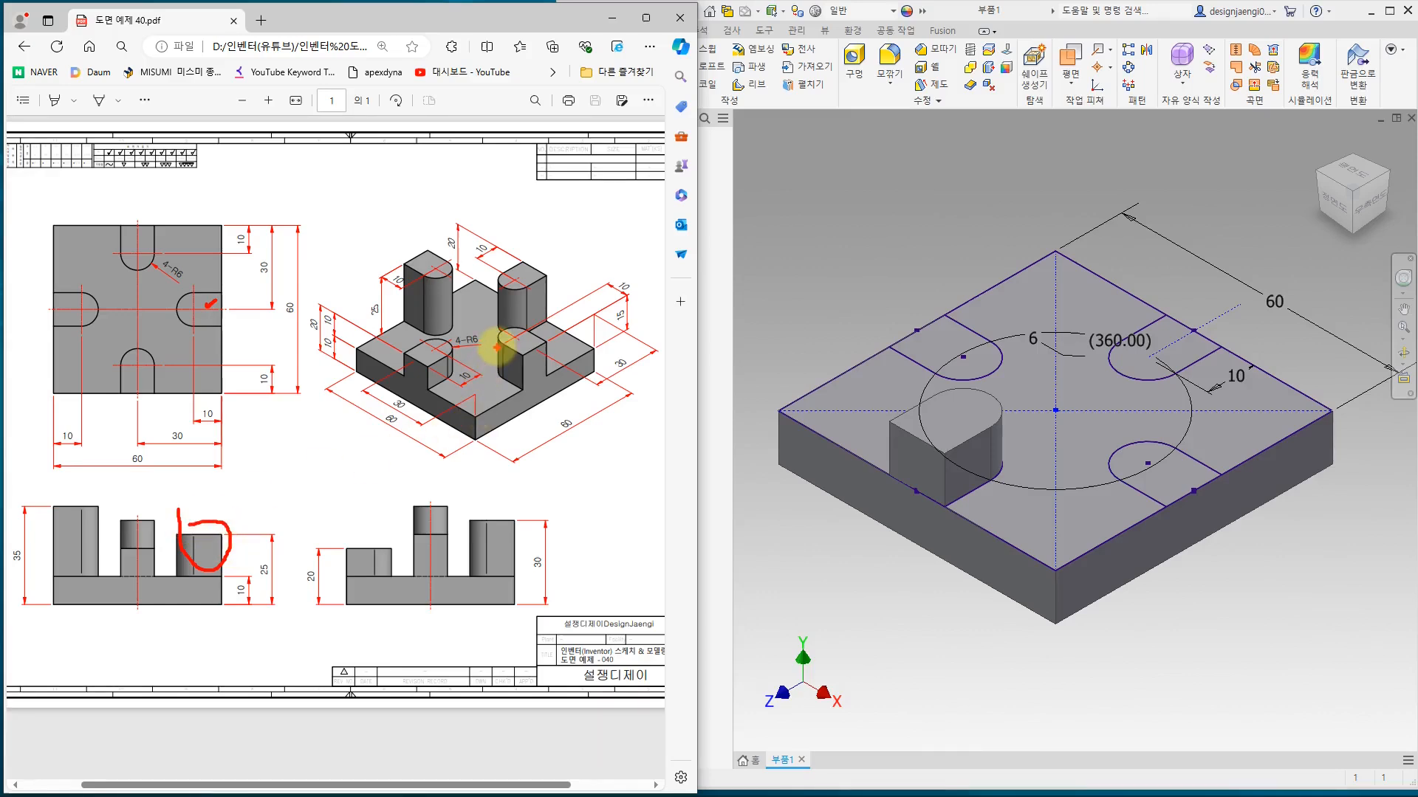
mouse_move(484, 326)
mouse_down()
mouse_move(544, 389)
mouse_move(506, 326)
mouse_move(492, 329)
mouse_up()
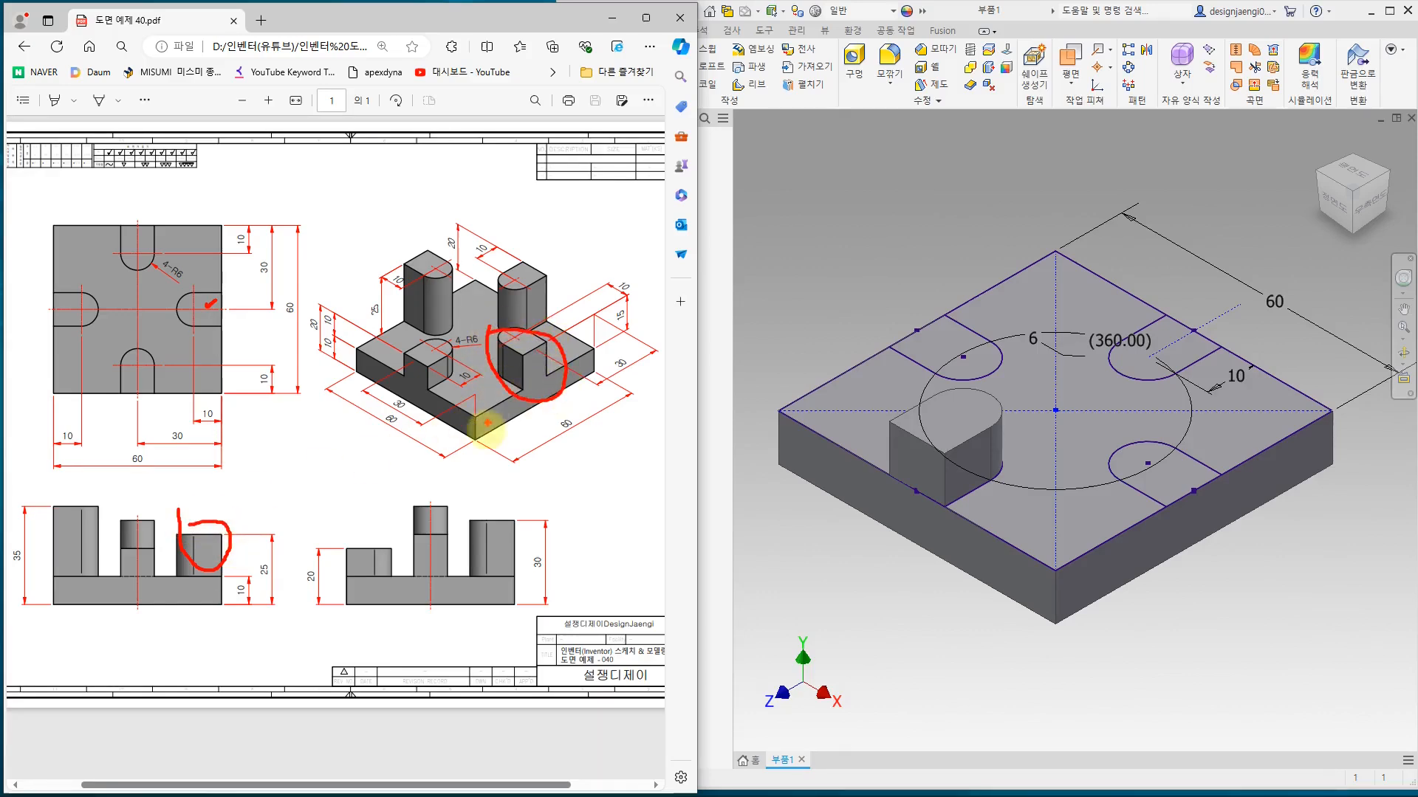
mouse_move(1154, 506)
mouse_down()
mouse_move(1112, 493)
mouse_move(1181, 415)
mouse_move(1145, 521)
mouse_move(1124, 521)
mouse_up()
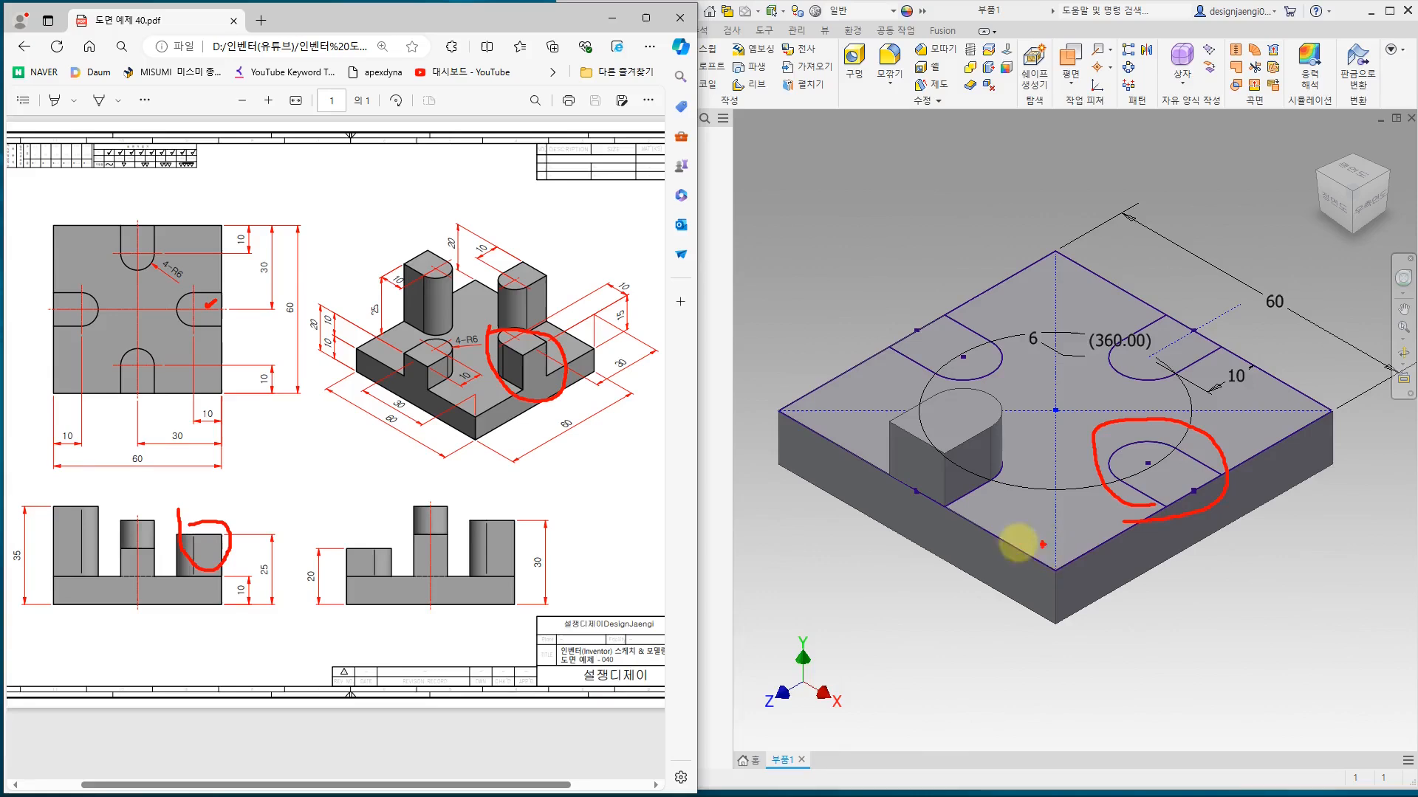
mouse_move(255, 557)
mouse_down()
mouse_move(283, 582)
mouse_move(254, 604)
mouse_up()
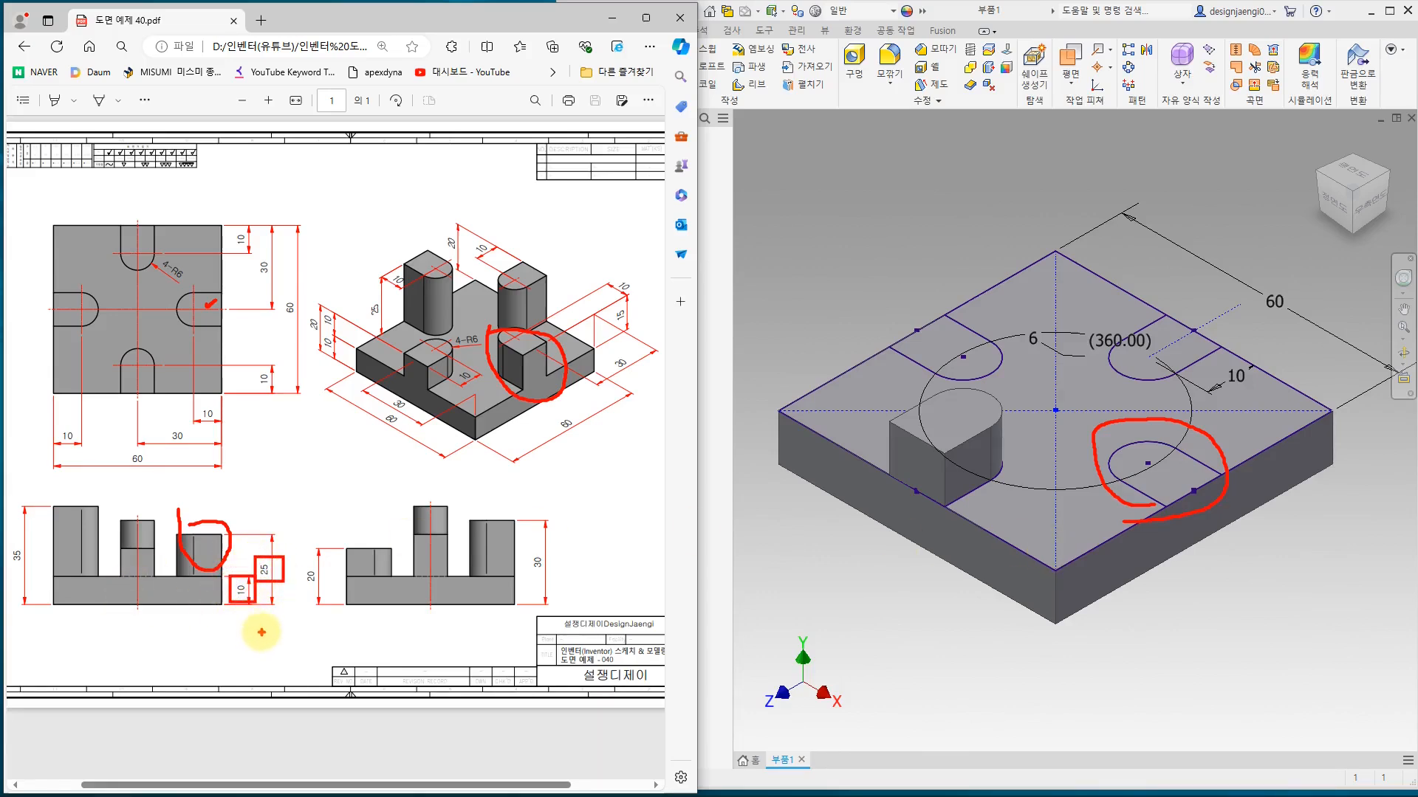
drag(606, 297, 633, 334)
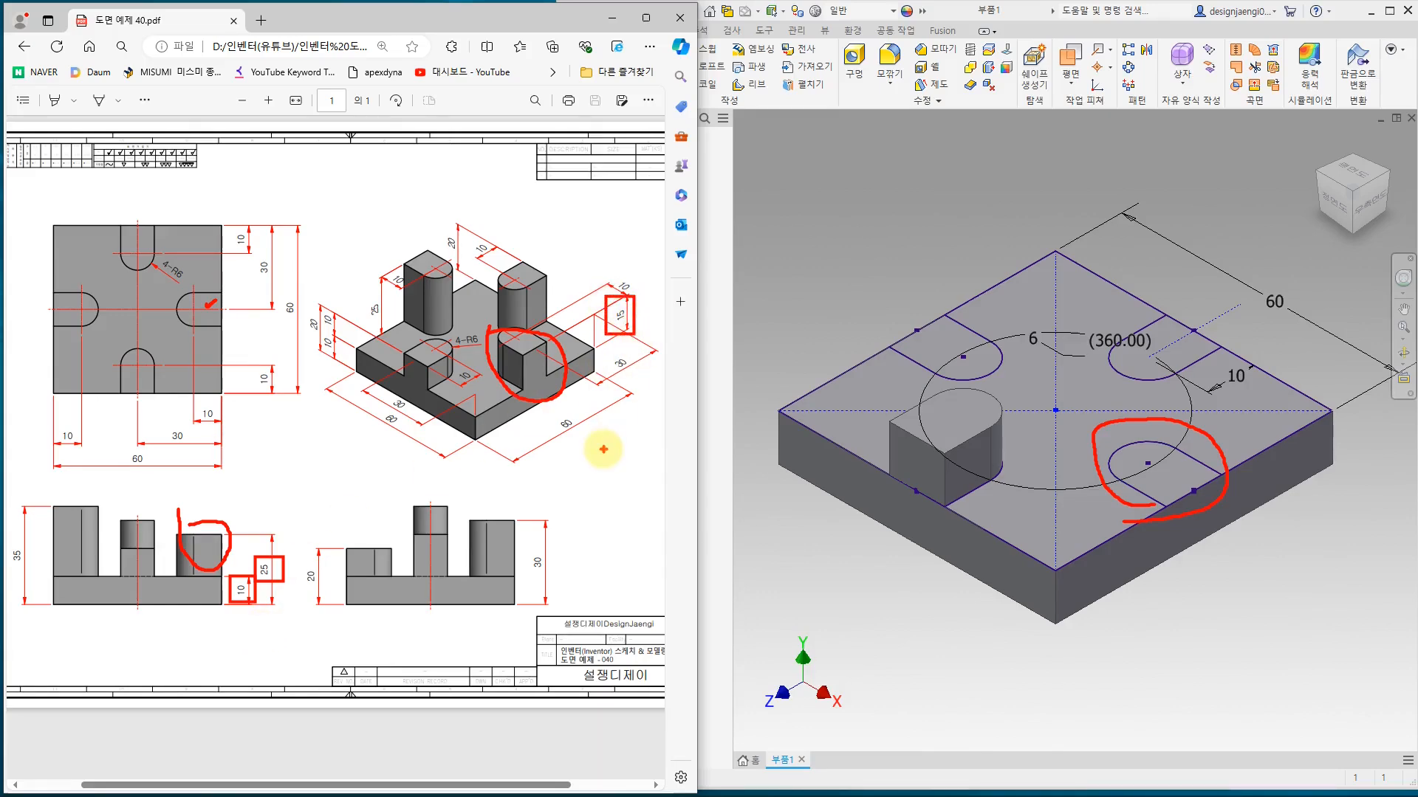
key(Escape)
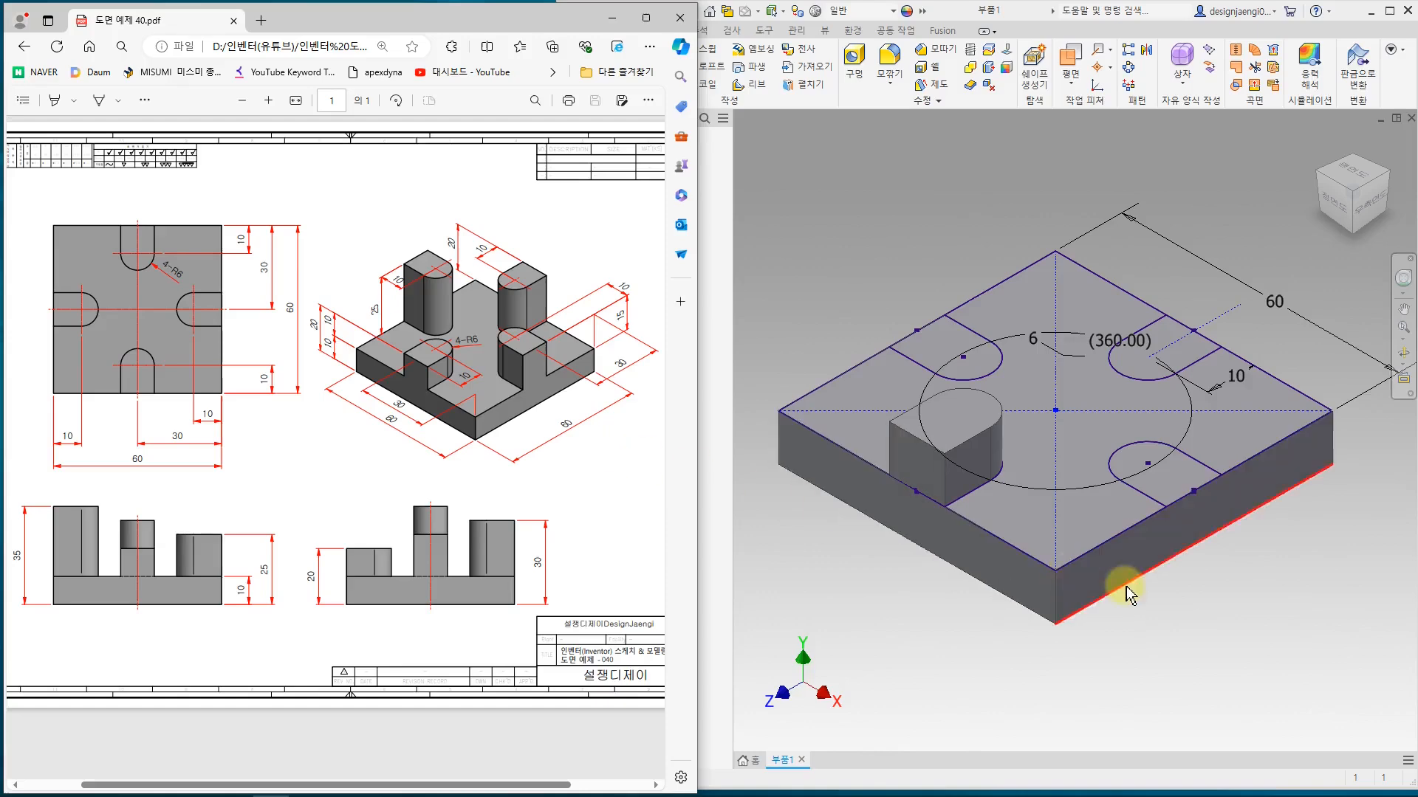
- Extrude the front-right U-shaped profile 15 mm upward, joined to the base
click(1130, 586)
click(910, 244)
click(634, 63)
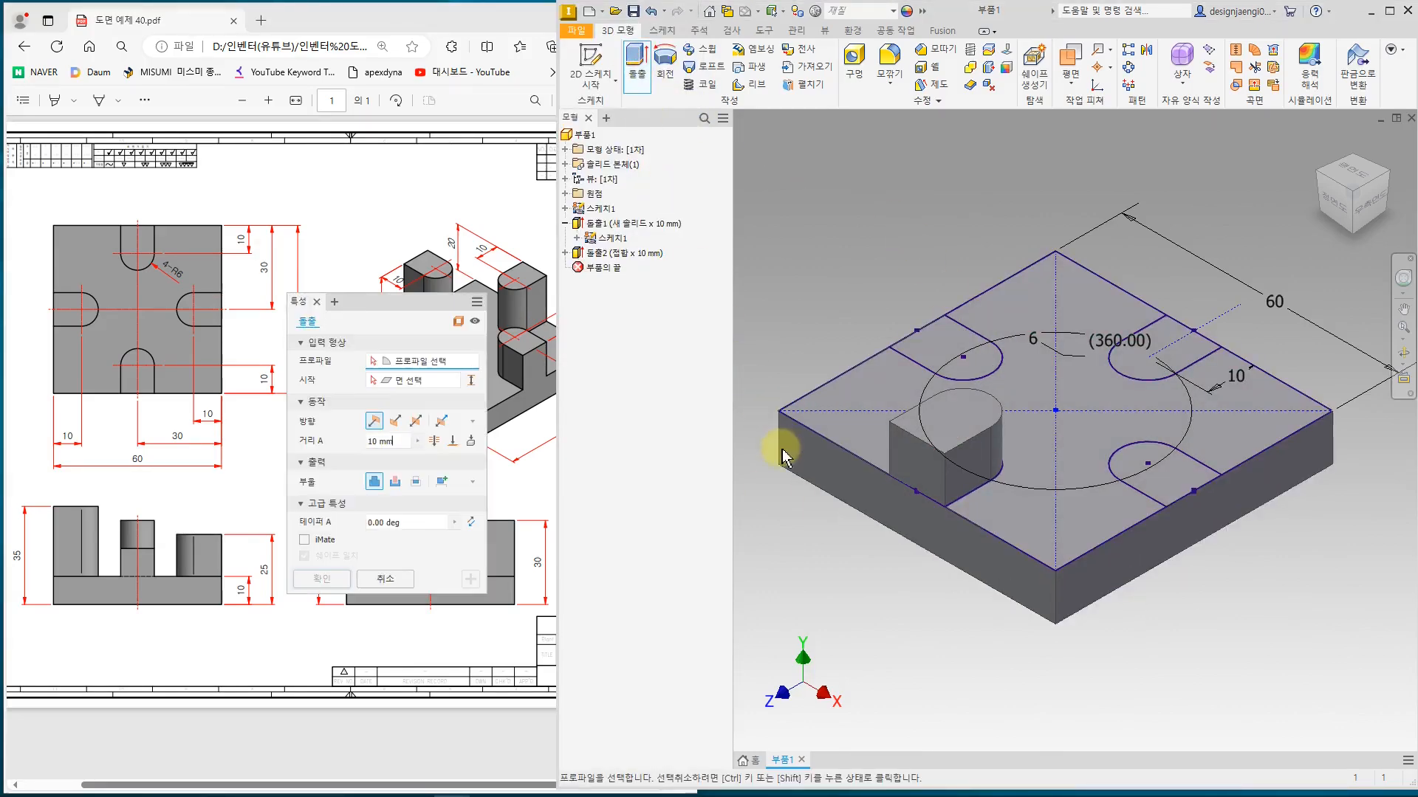
drag(418, 301, 441, 342)
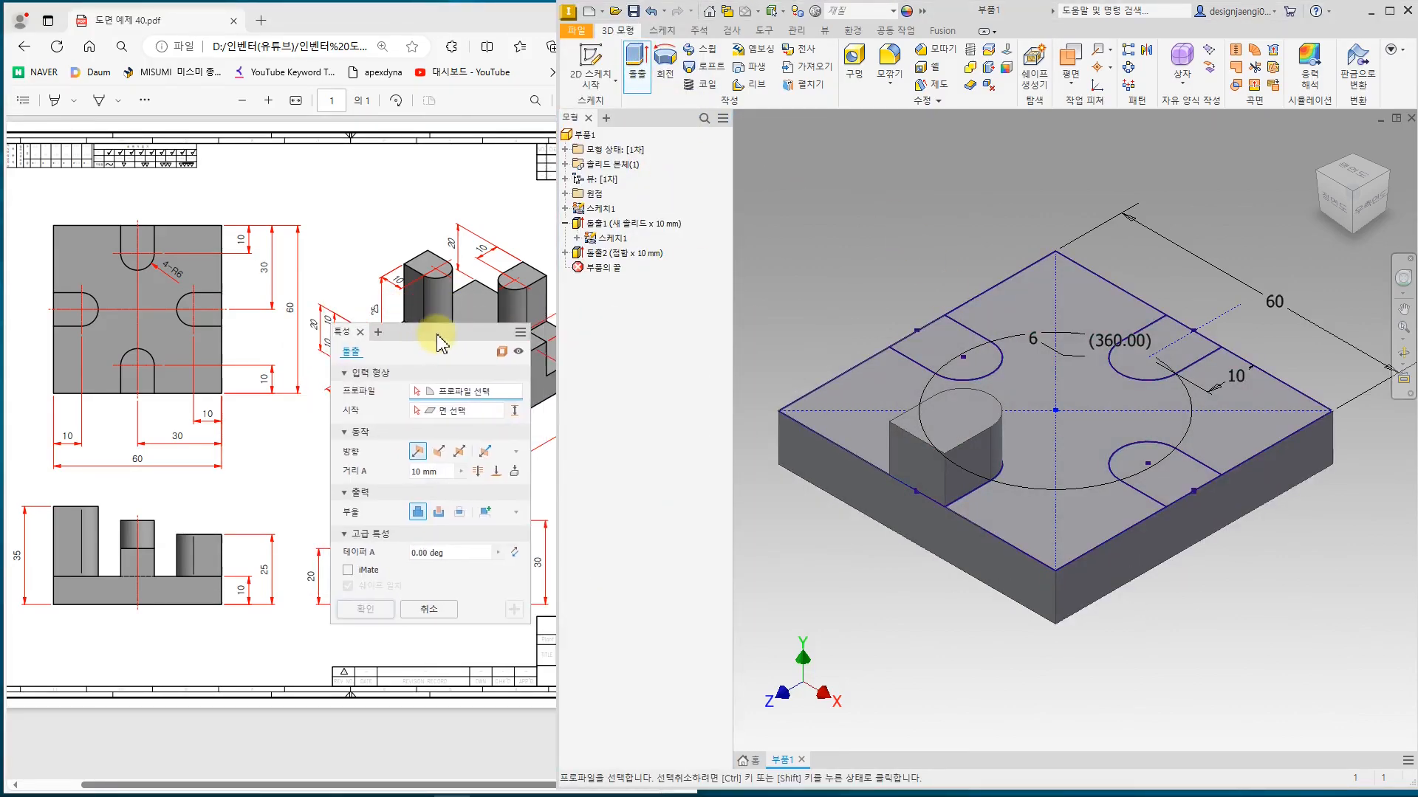
click(1154, 474)
click(414, 476)
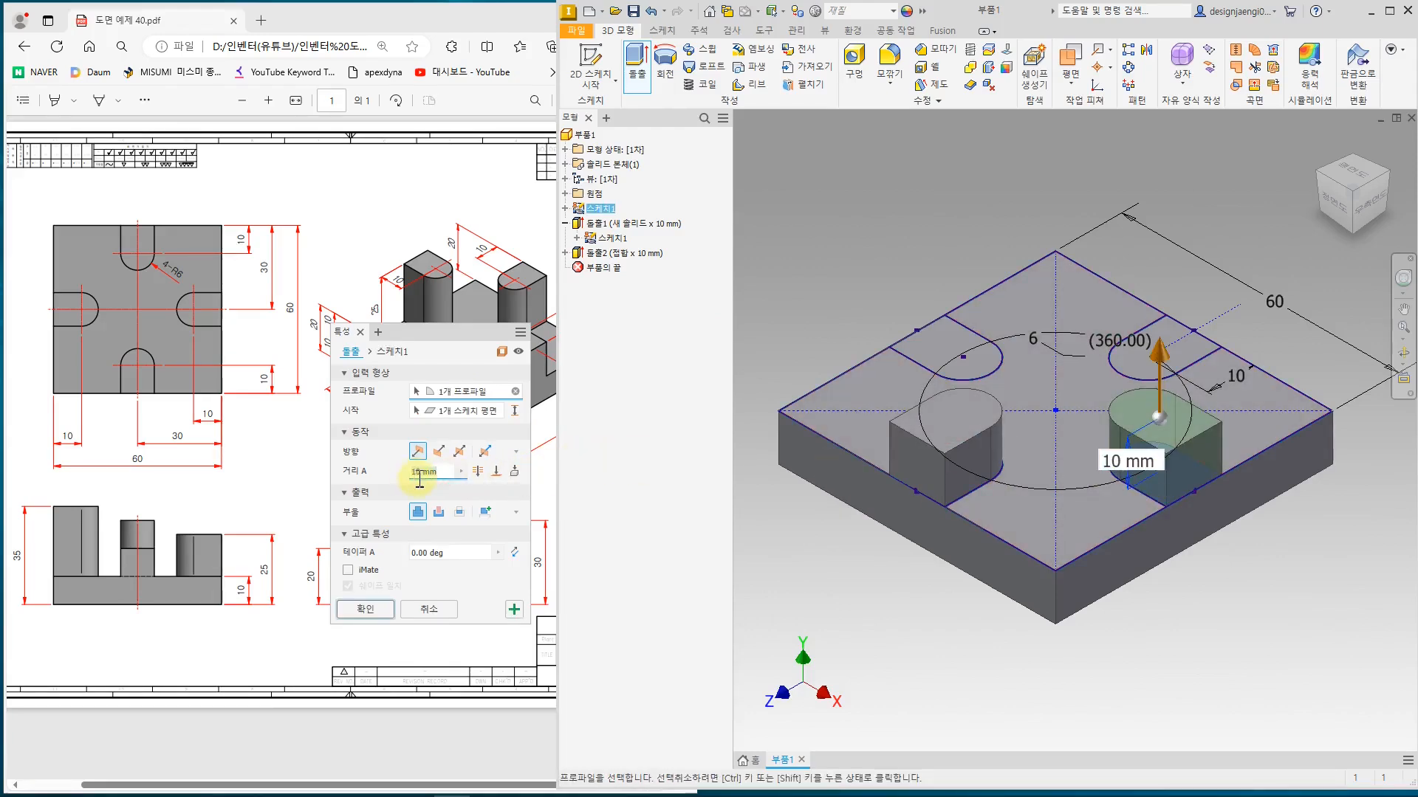
text(15)
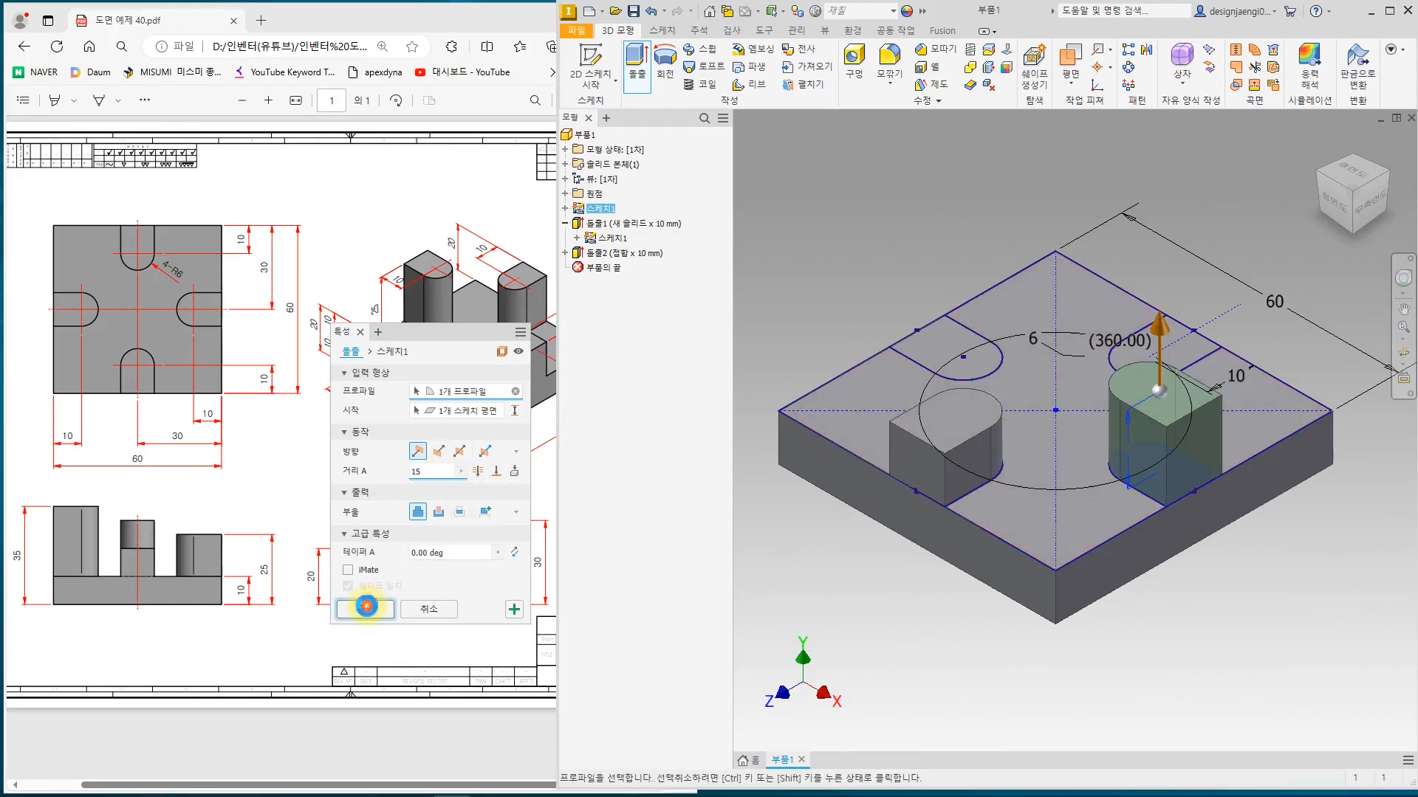
click(366, 608)
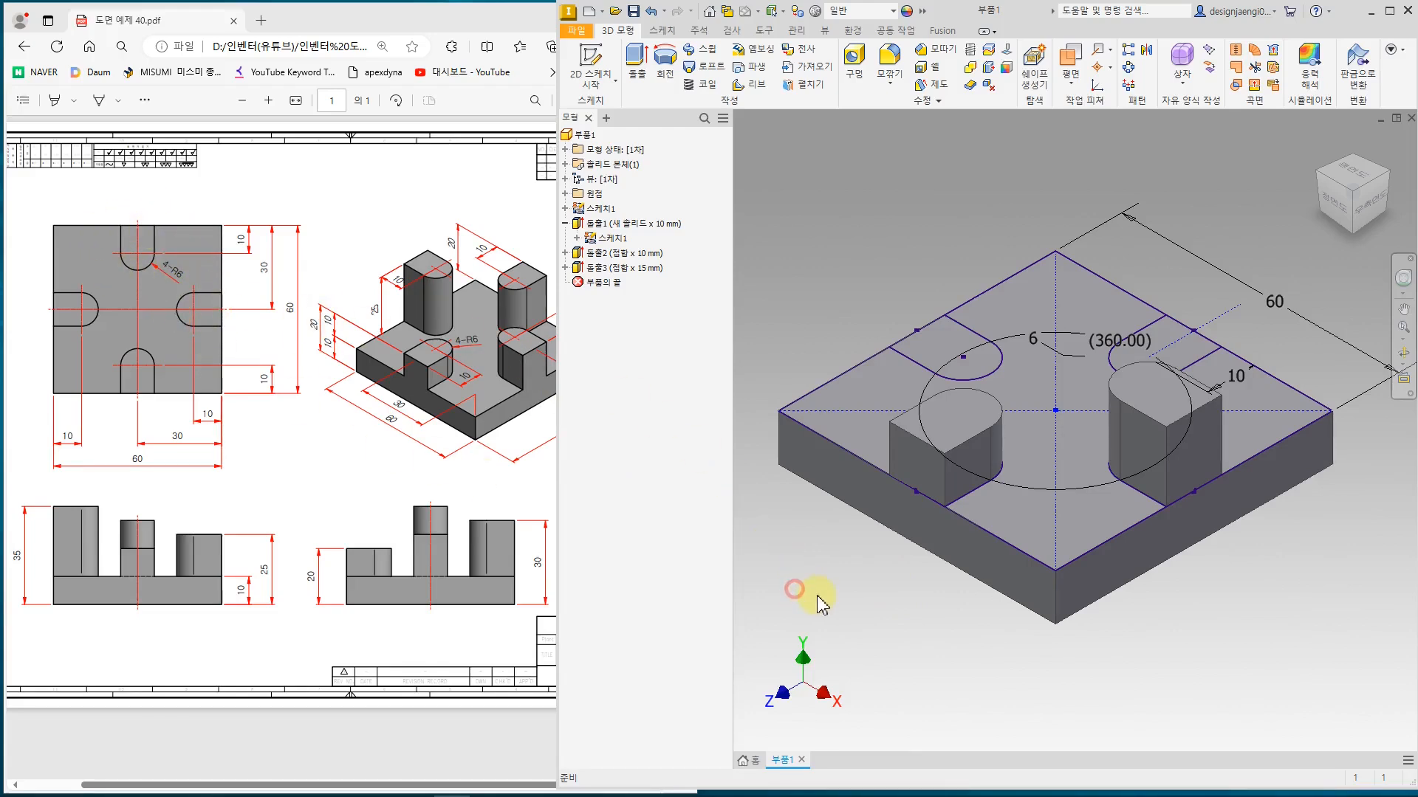
- Examine the drawing's top, side and isometric views for the back-right post's position and its height above the base
drag(94, 208, 168, 271)
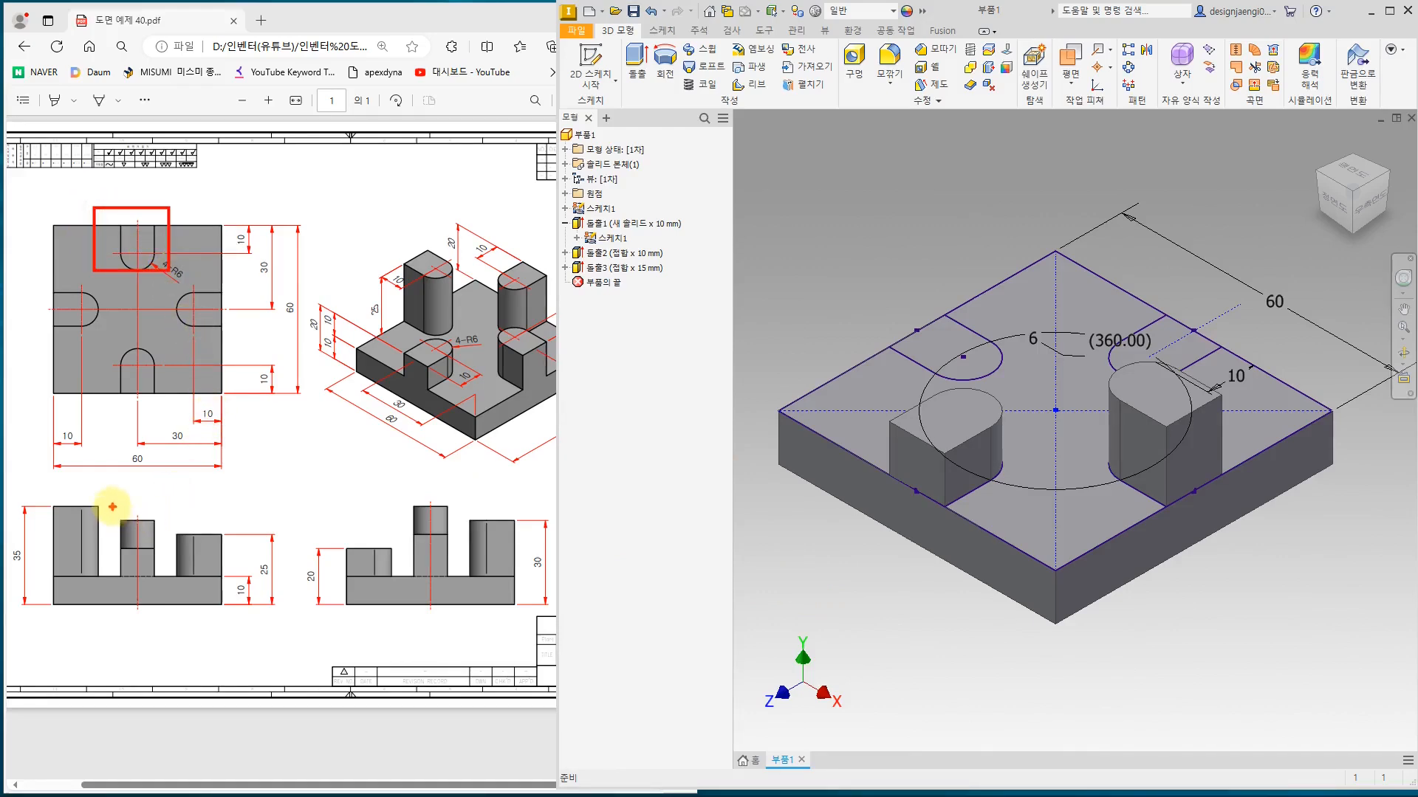
drag(454, 500, 527, 583)
mouse_move(516, 522)
mouse_down()
mouse_move(525, 436)
mouse_move(483, 304)
mouse_move(269, 220)
mouse_move(159, 224)
mouse_up()
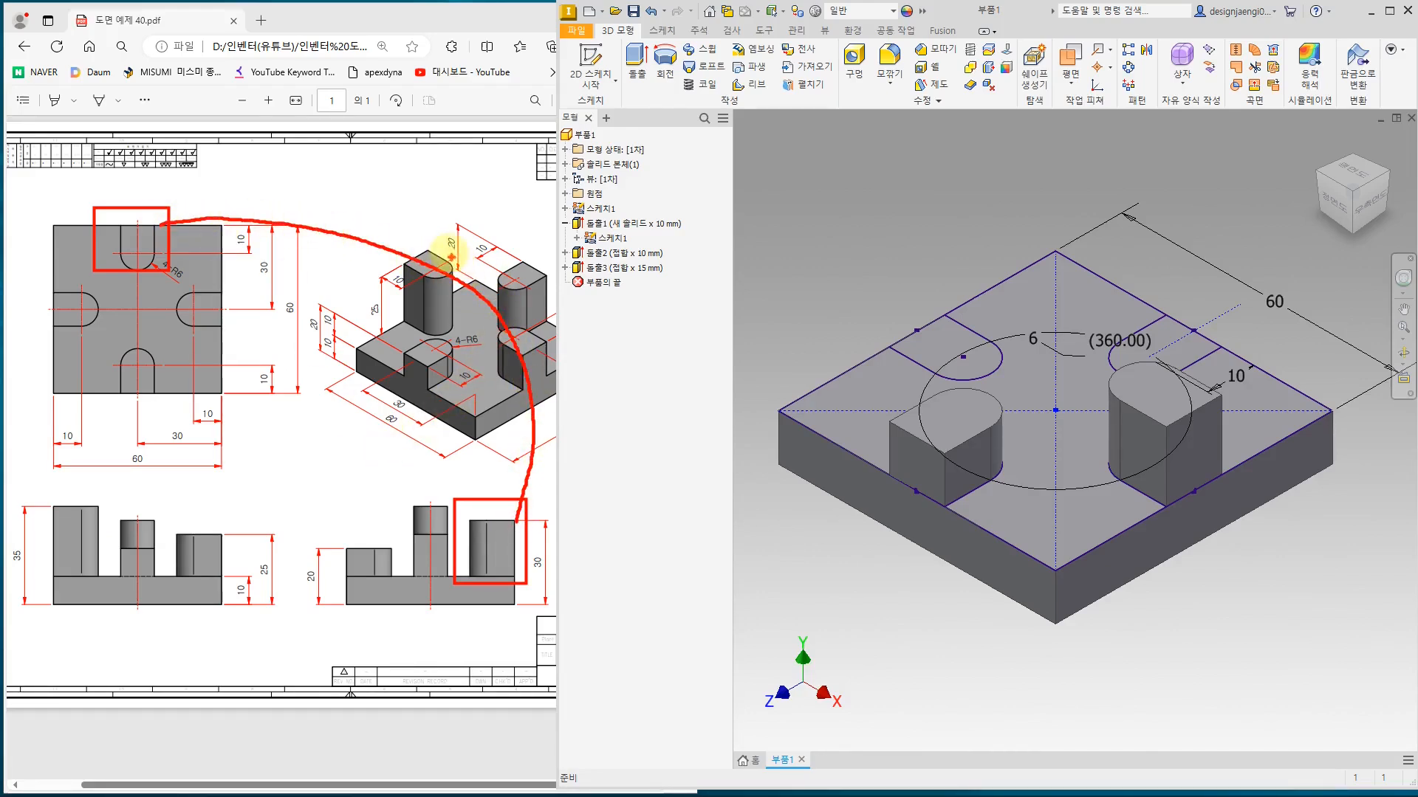
drag(438, 221, 463, 263)
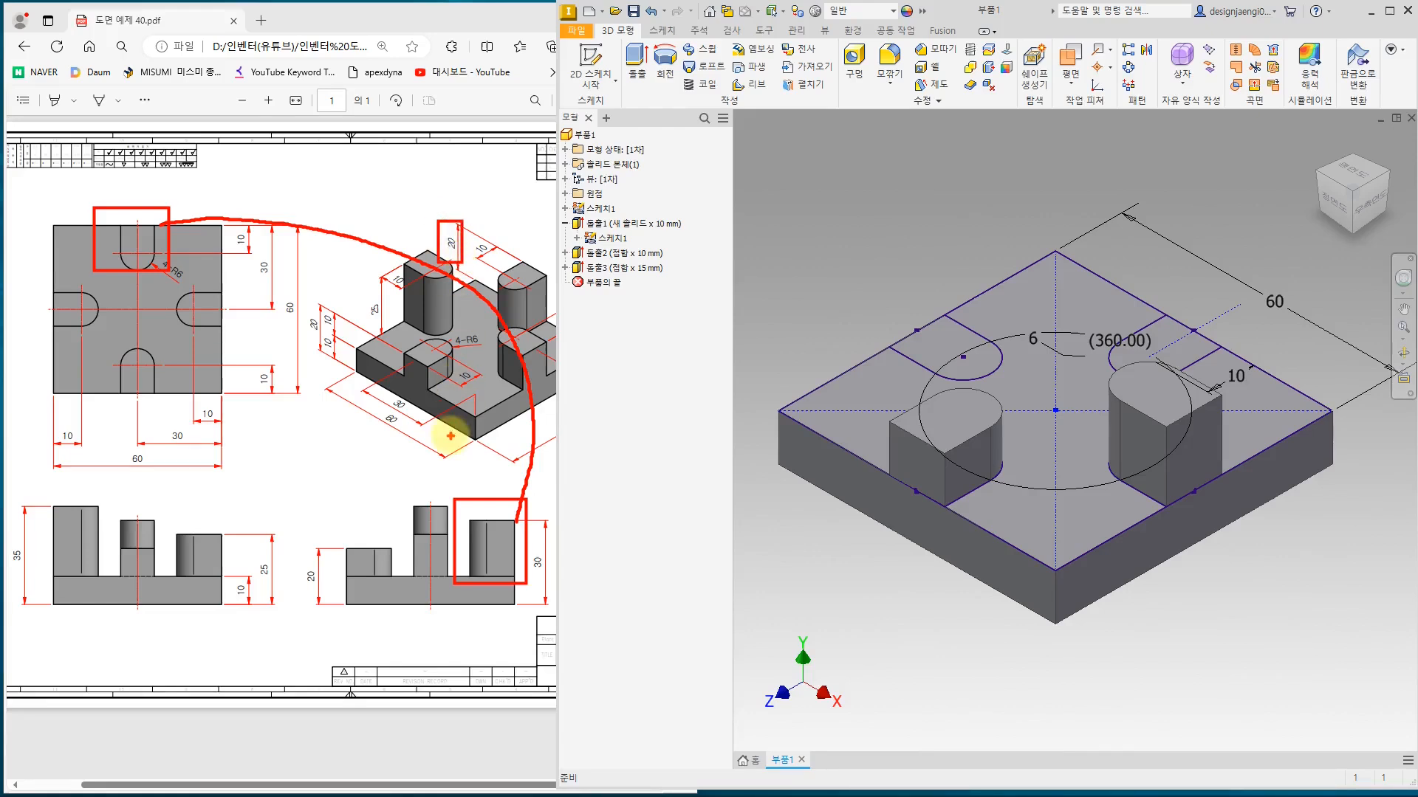
drag(520, 541, 567, 613)
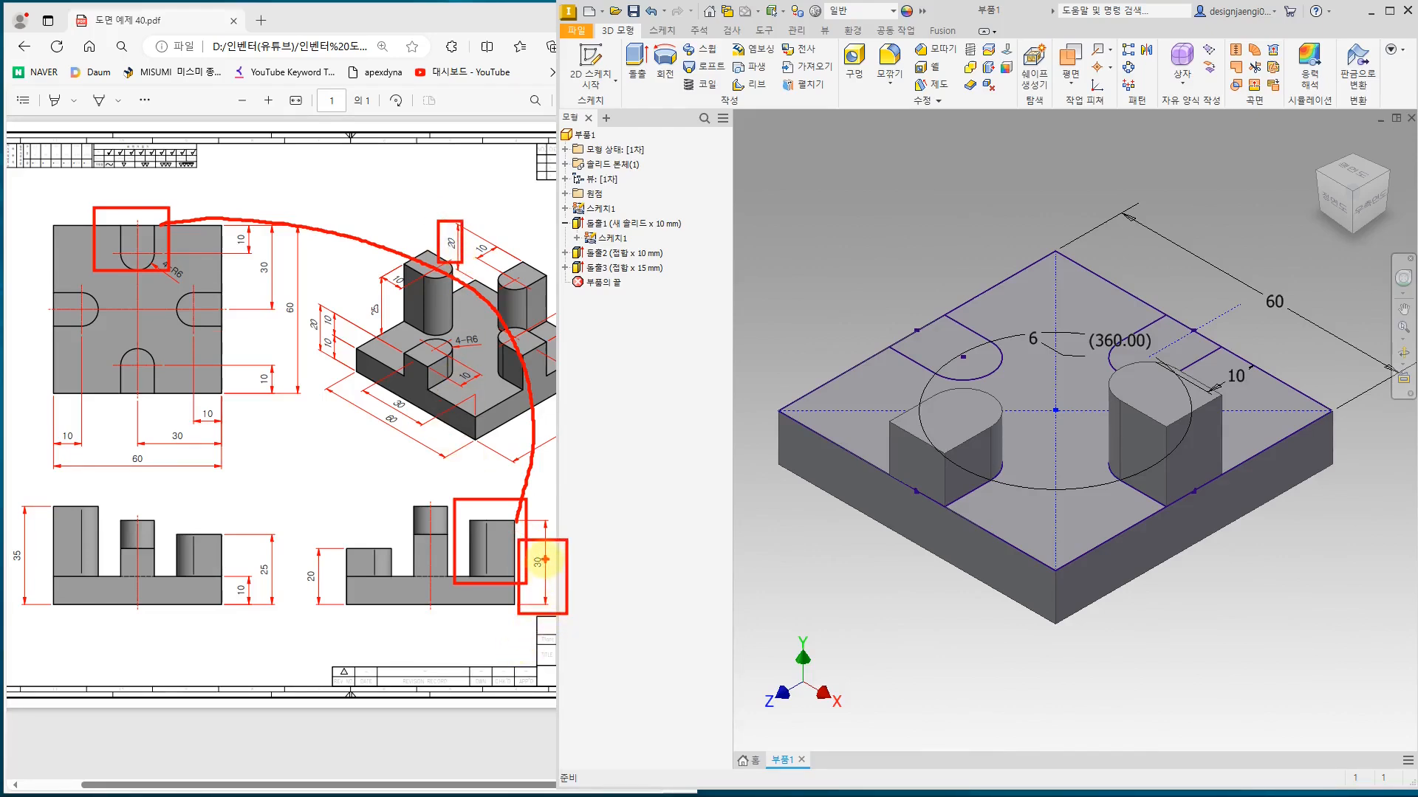
mouse_move(242, 598)
mouse_down()
mouse_move(231, 583)
mouse_move(257, 585)
mouse_move(235, 607)
mouse_up()
key(Escape)
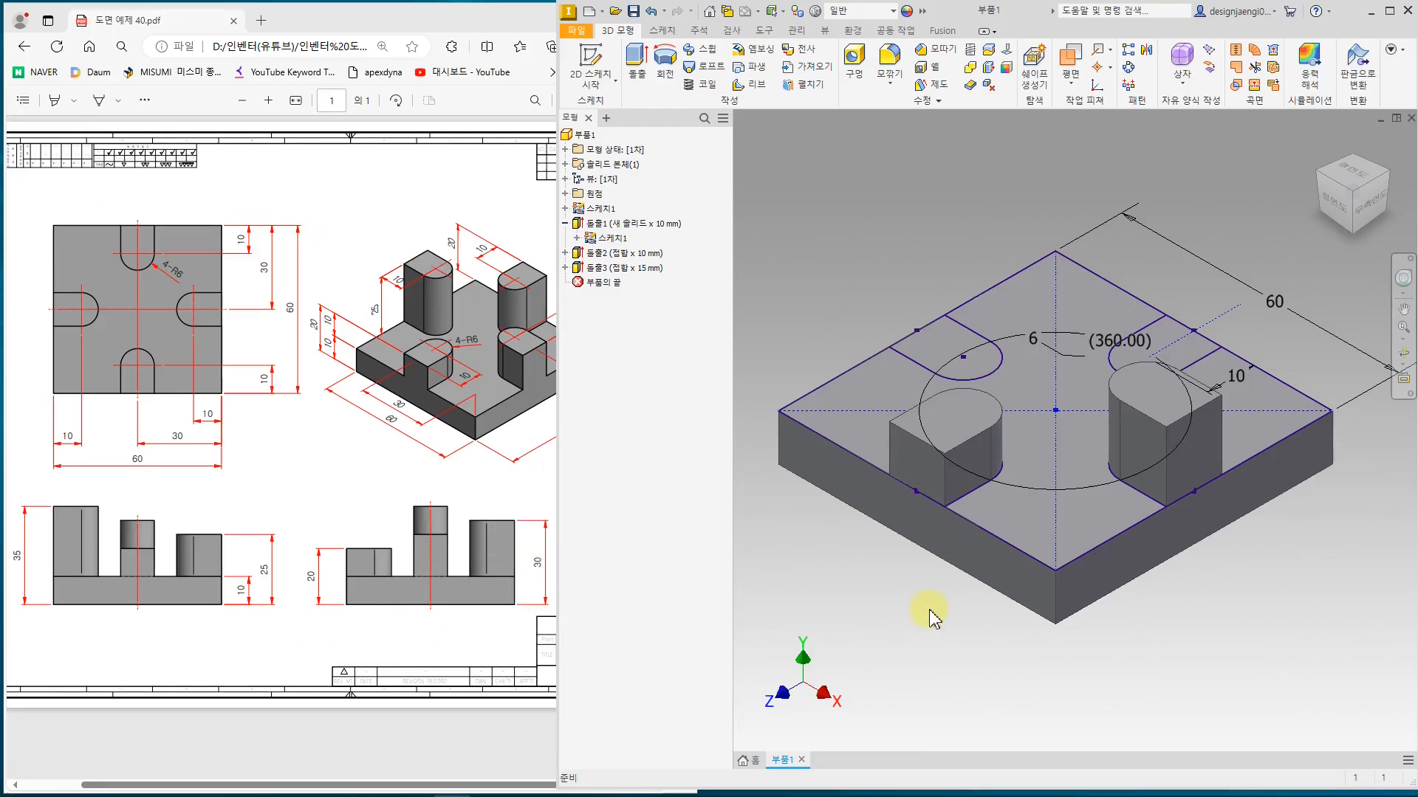
- Extrude the back-right U-shaped profile 20 mm upward, joined to the base
click(640, 57)
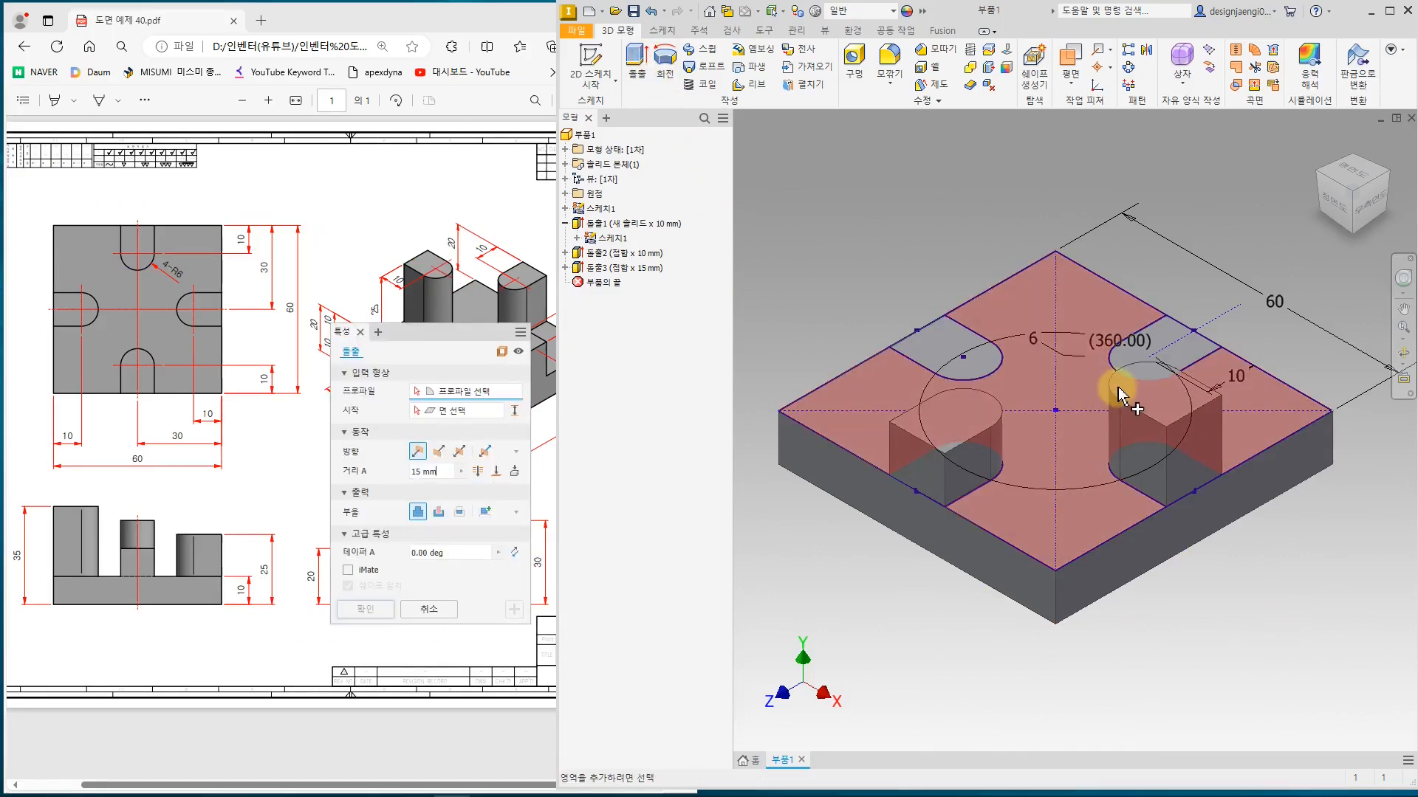
click(1161, 341)
double_click(446, 471)
text(20)
key(Return)
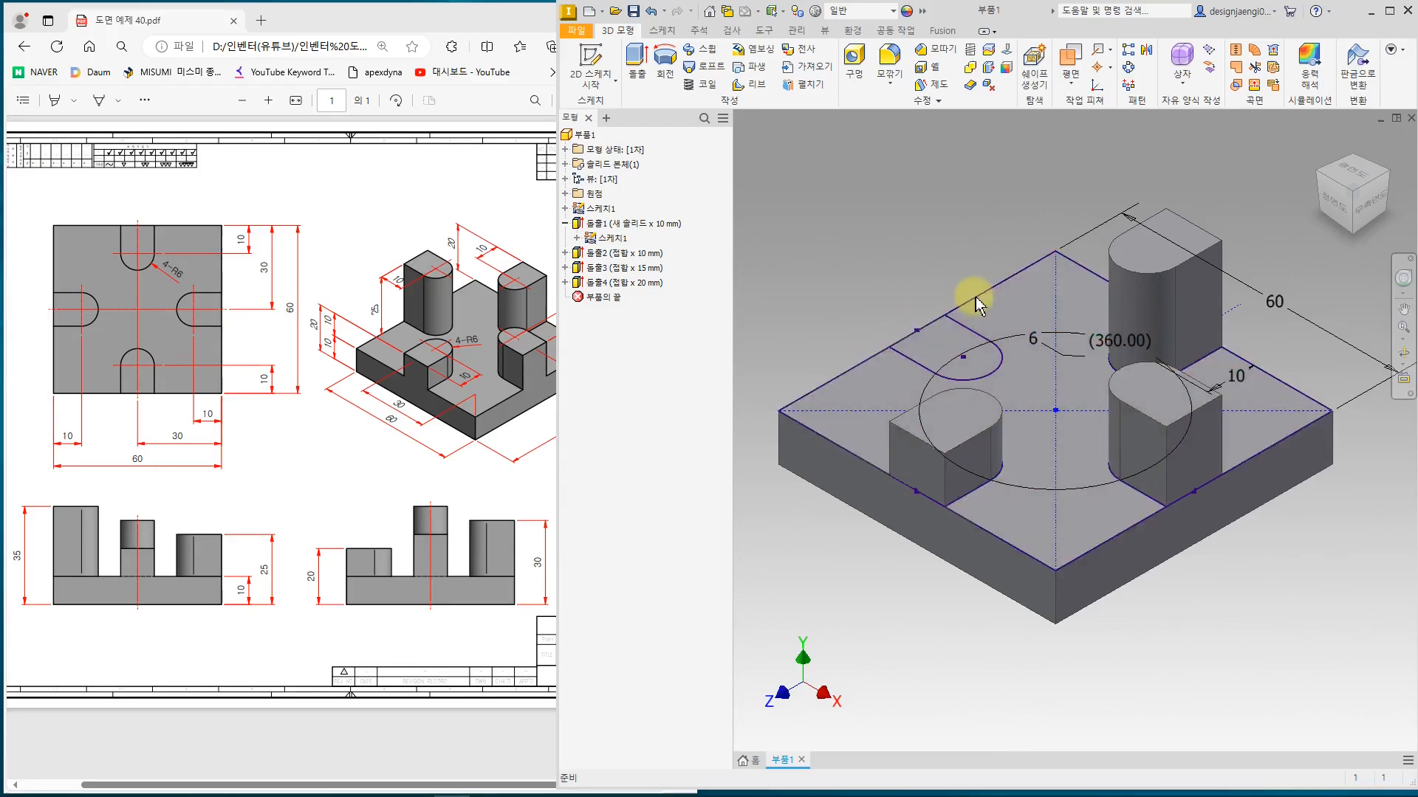
- Check the drawing's isometric, top, front and side views for the back-left post's position and height
click(354, 229)
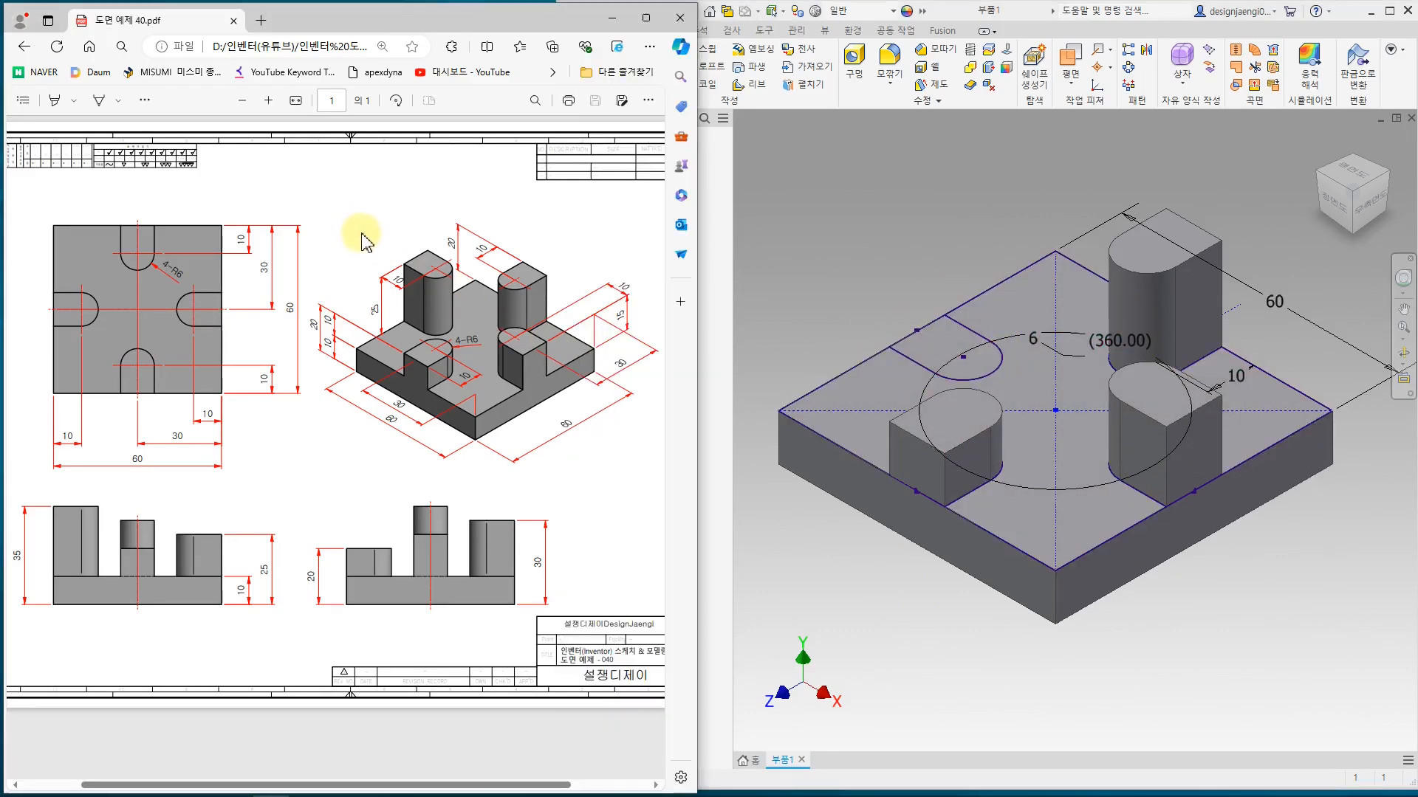
key(ctrl+2)
ctrl+drag(370, 290, 391, 327)
key(e)
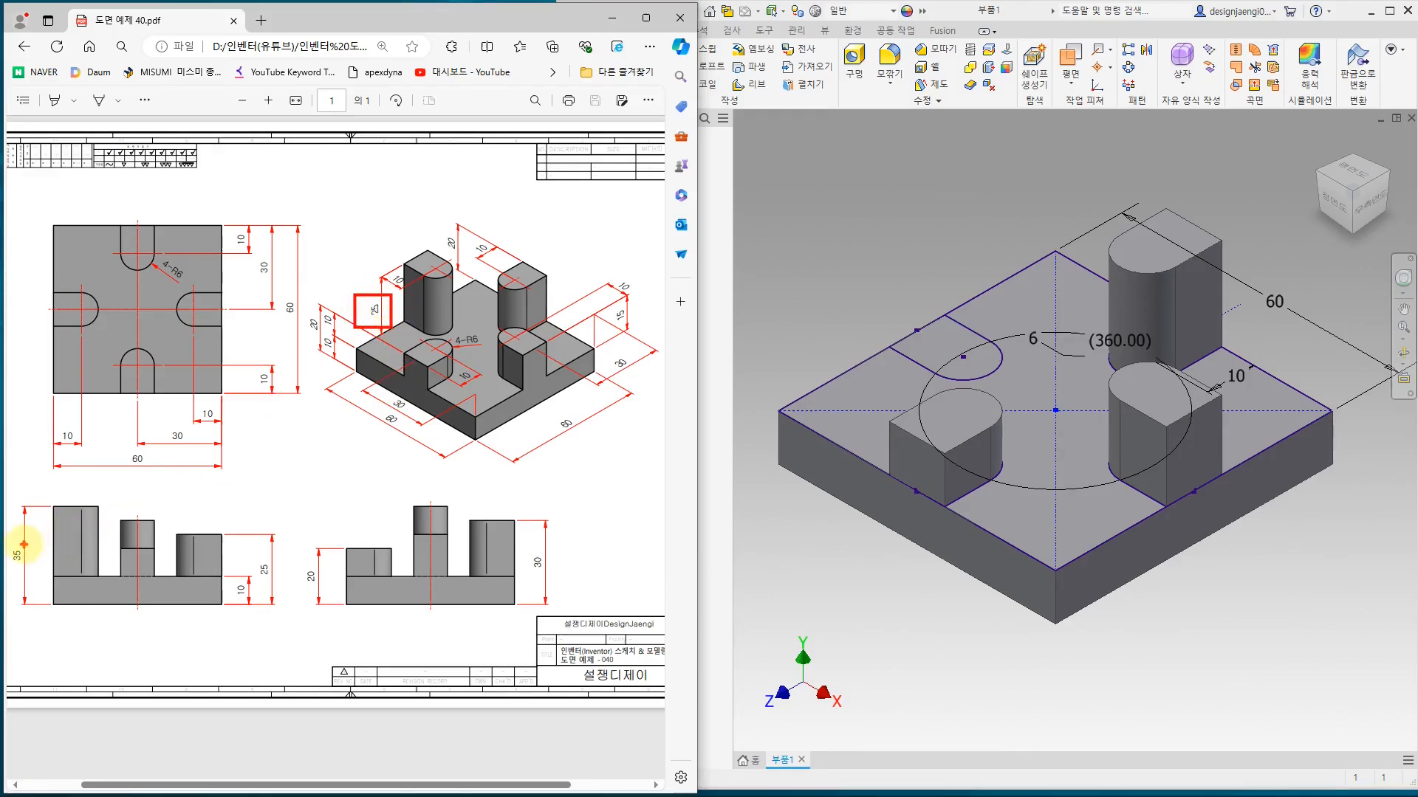
ctrl+drag(13, 559, 27, 572)
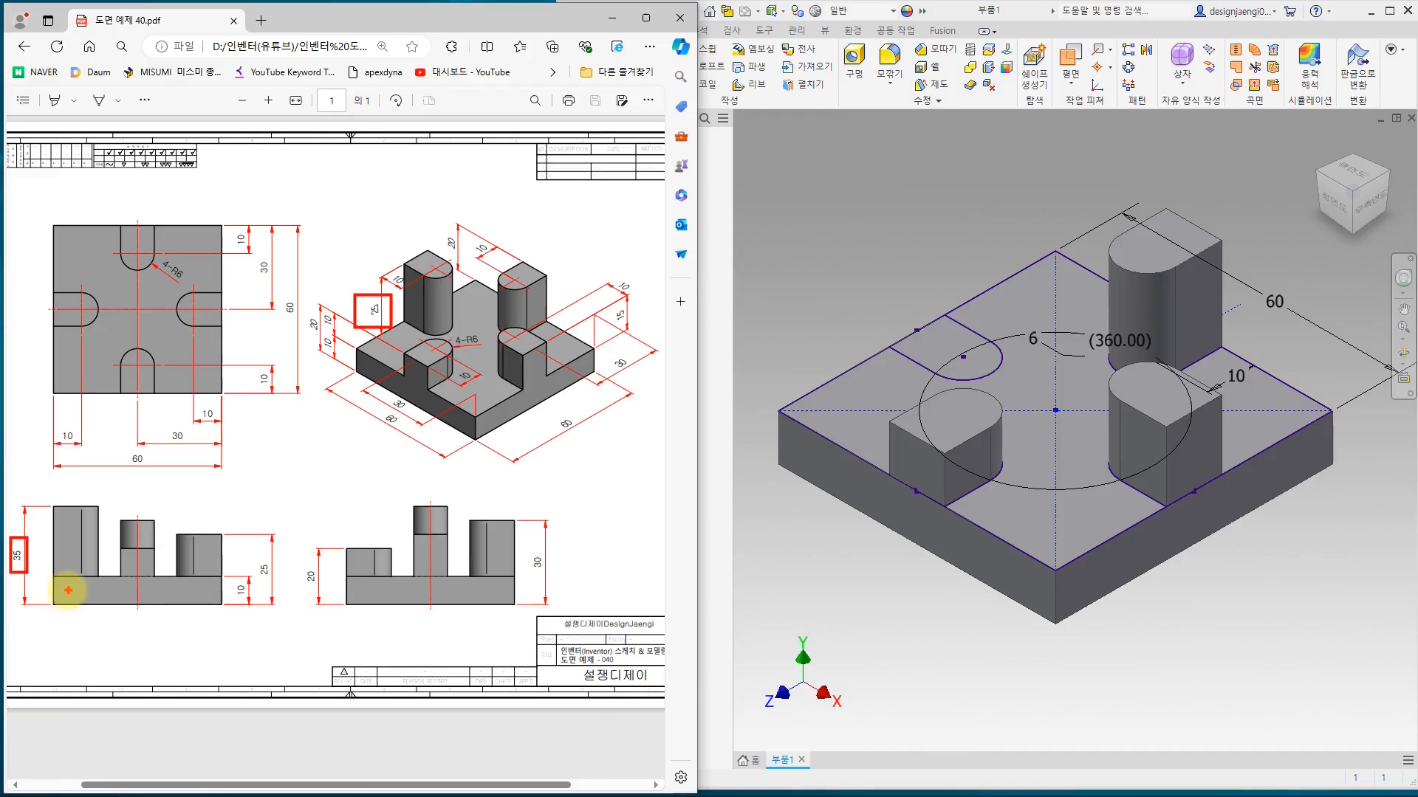
ctrl+drag(33, 279, 108, 336)
ctrl+drag(33, 486, 106, 581)
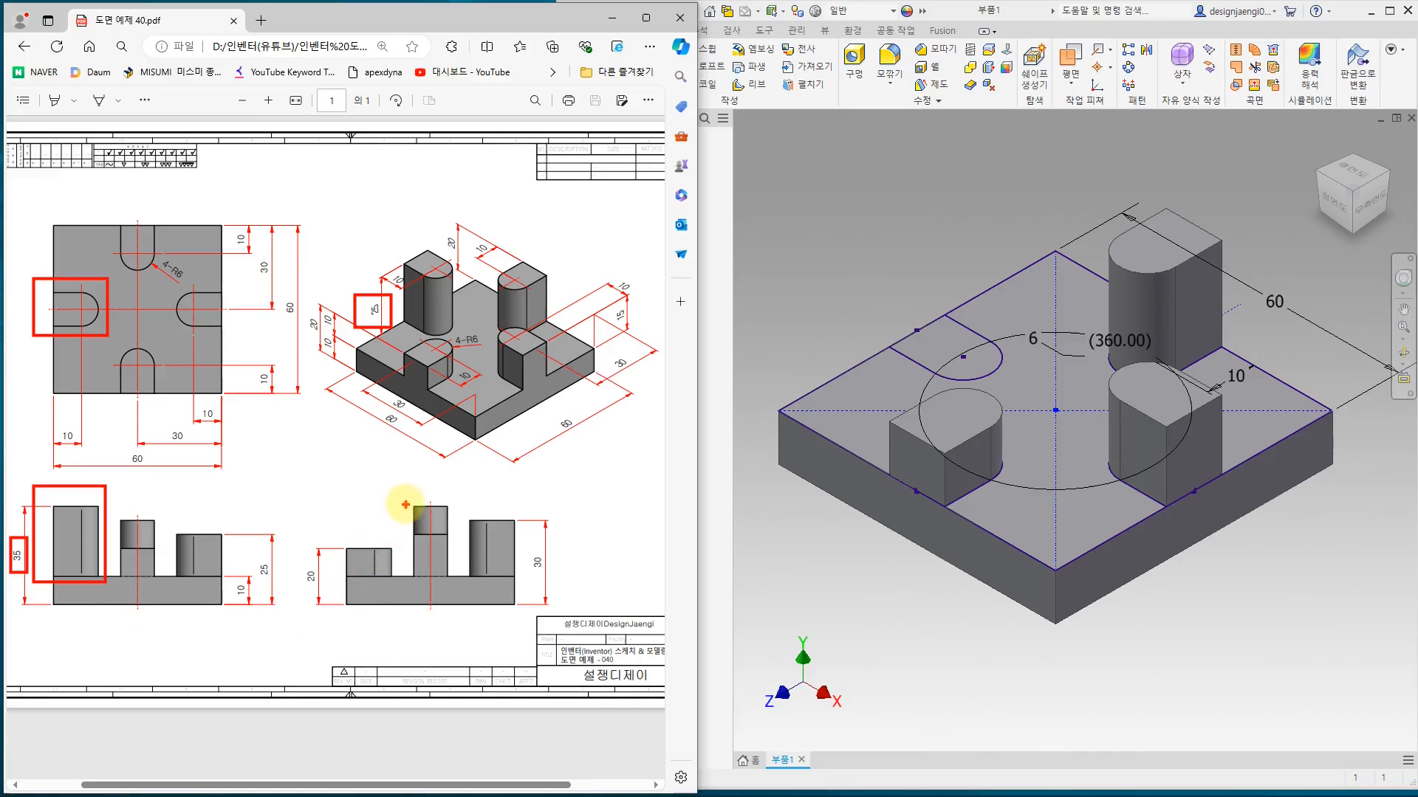
mouse_move(410, 507)
mouse_down()
mouse_move(449, 517)
mouse_move(443, 572)
mouse_move(414, 571)
mouse_move(412, 509)
mouse_up()
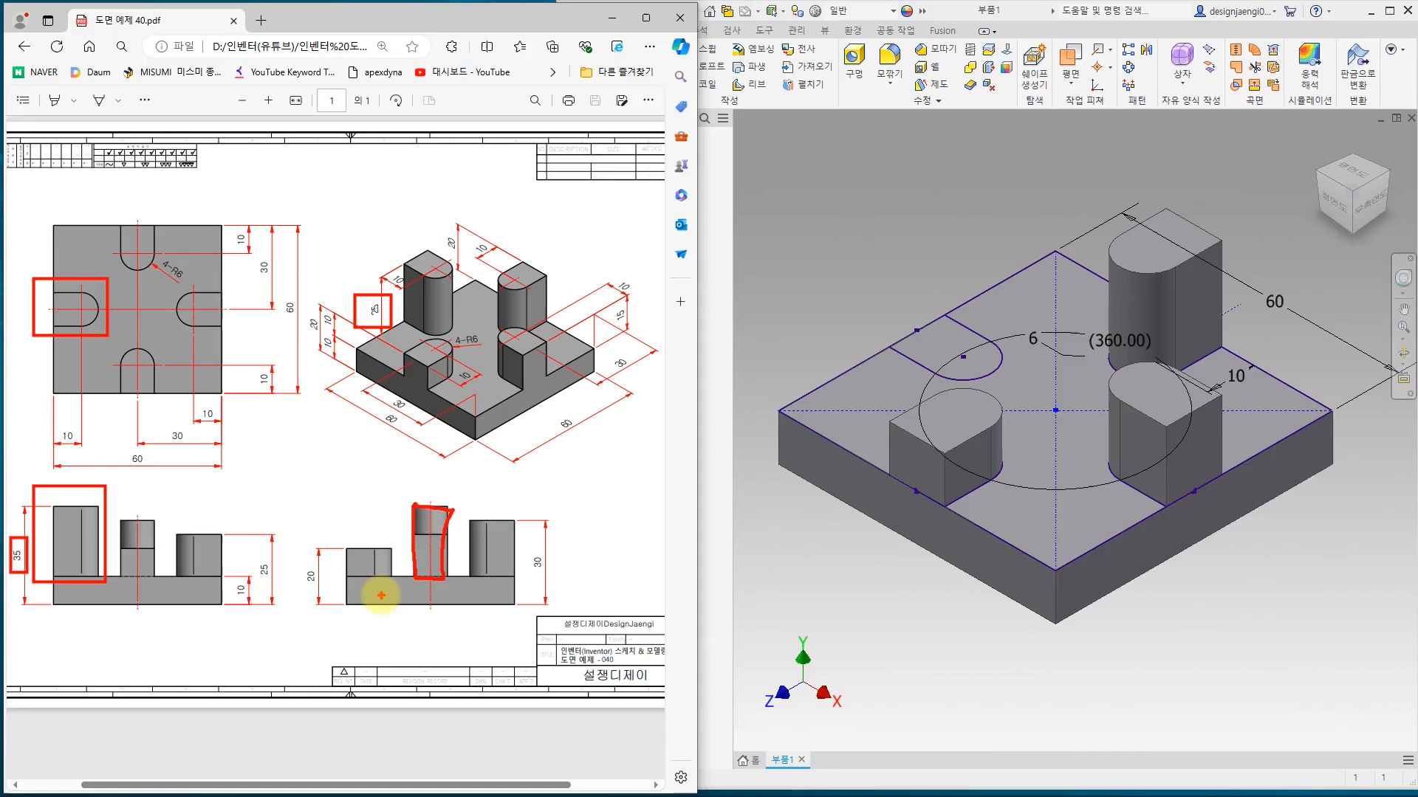
key(Escape)
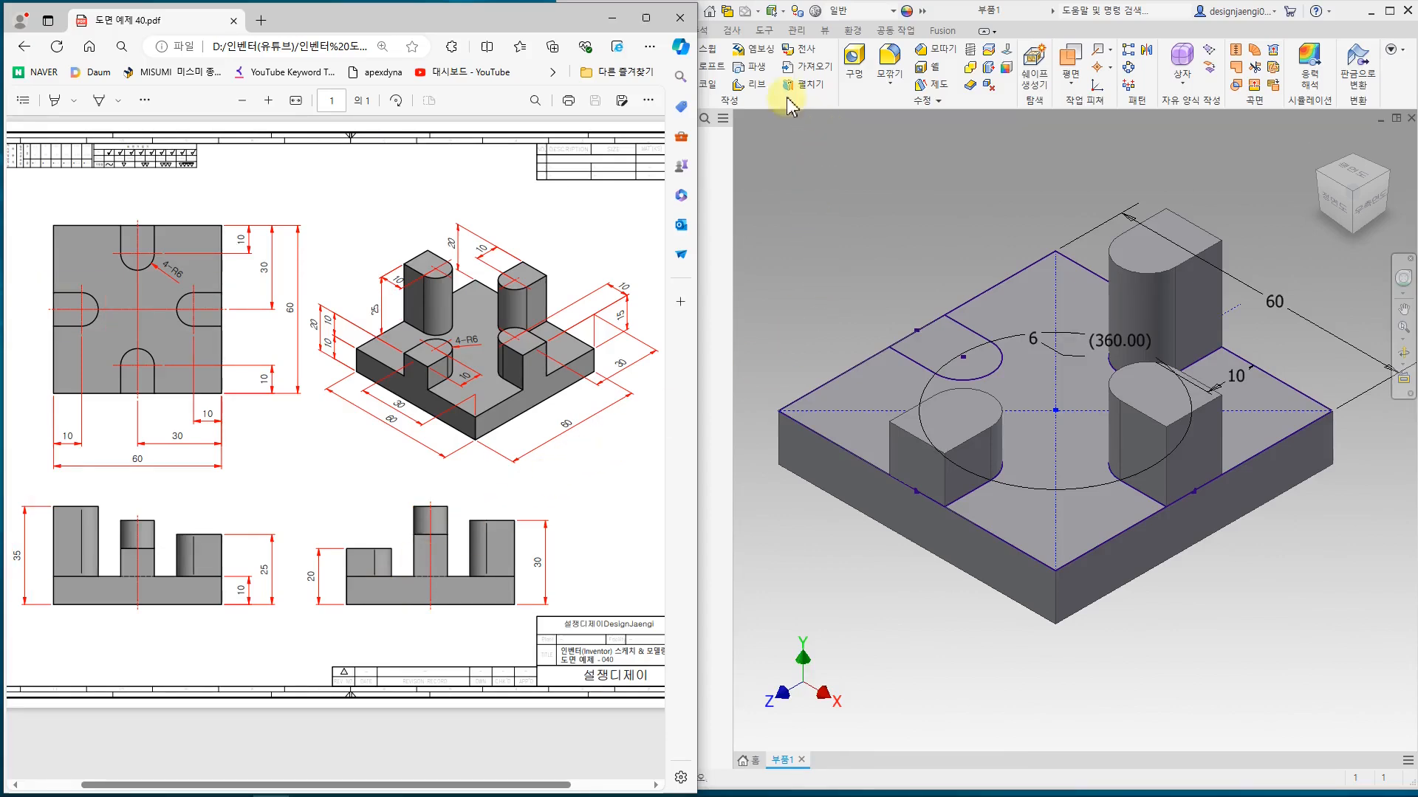
- Extrude the back-left U-shaped profile 25 mm upward, joined to the base
click(807, 126)
click(637, 70)
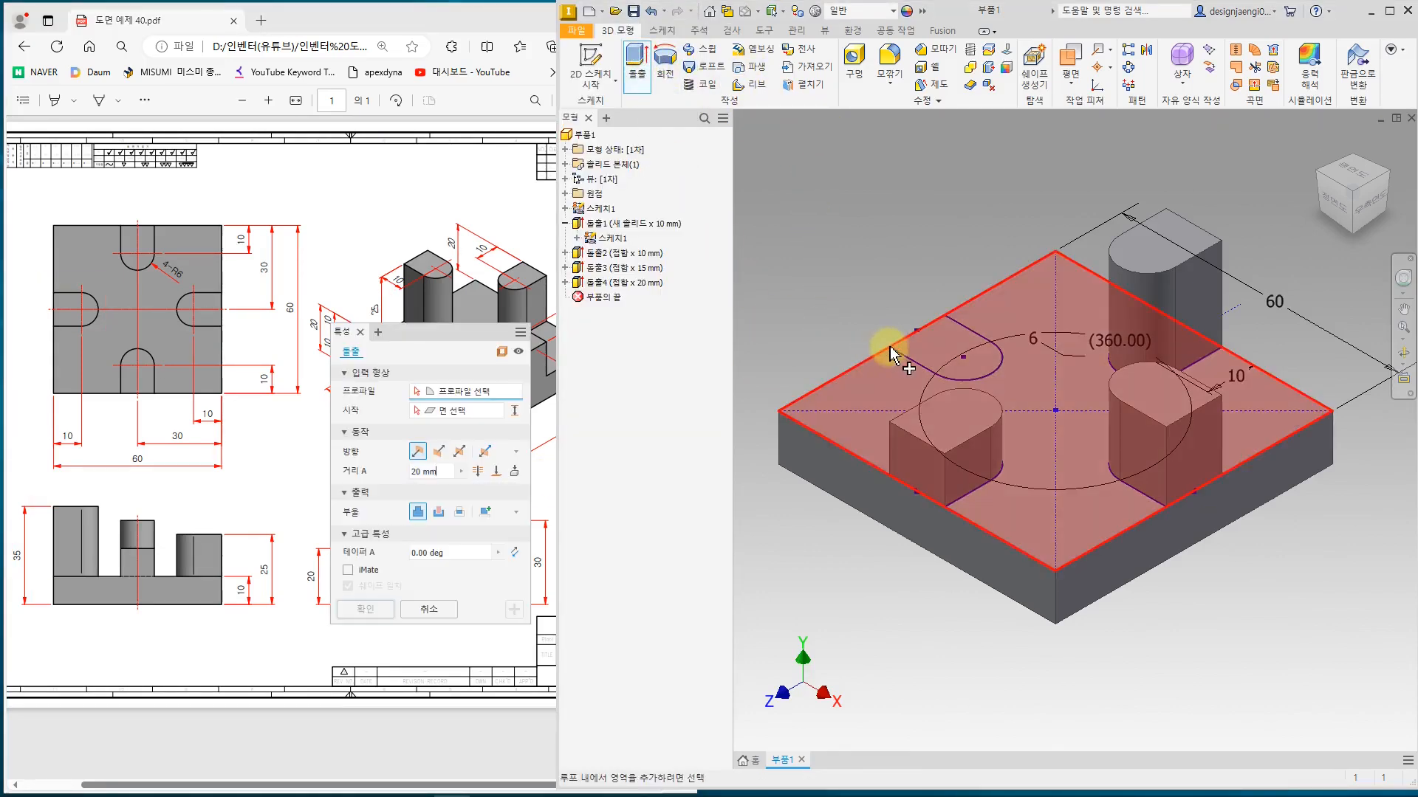
click(913, 352)
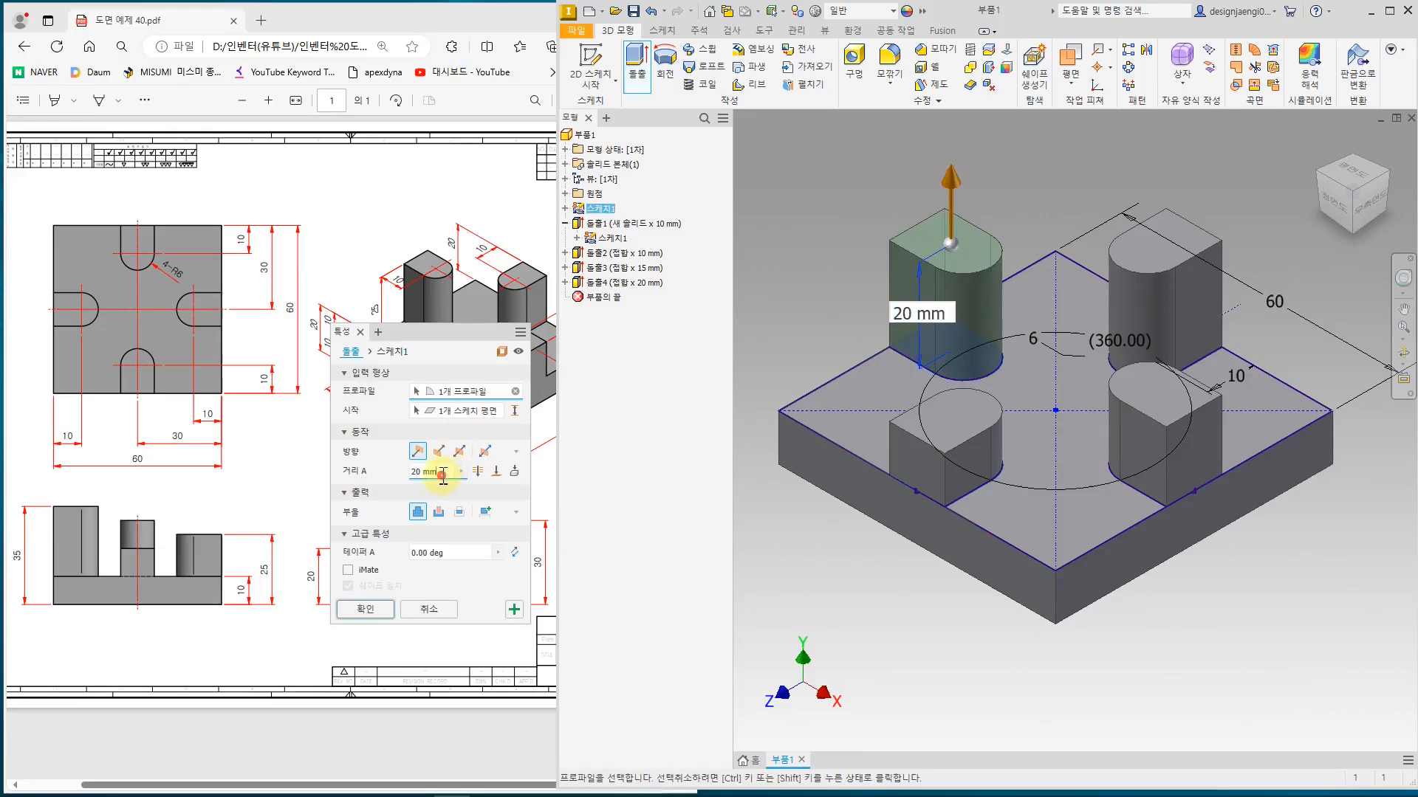
click(366, 609)
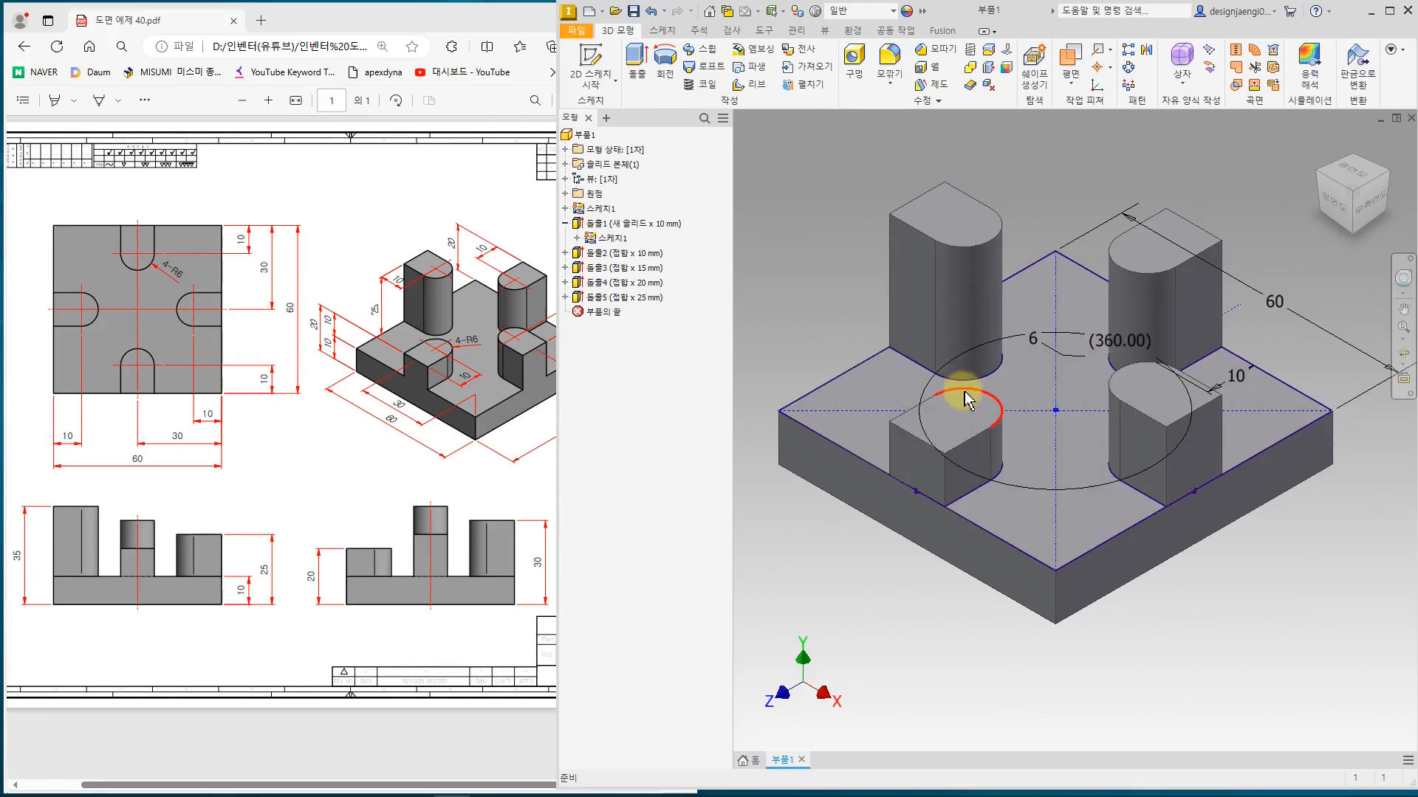
- Hide the base extrusion's shared sketch and collapse that extrusion in the model tree
click(610, 239)
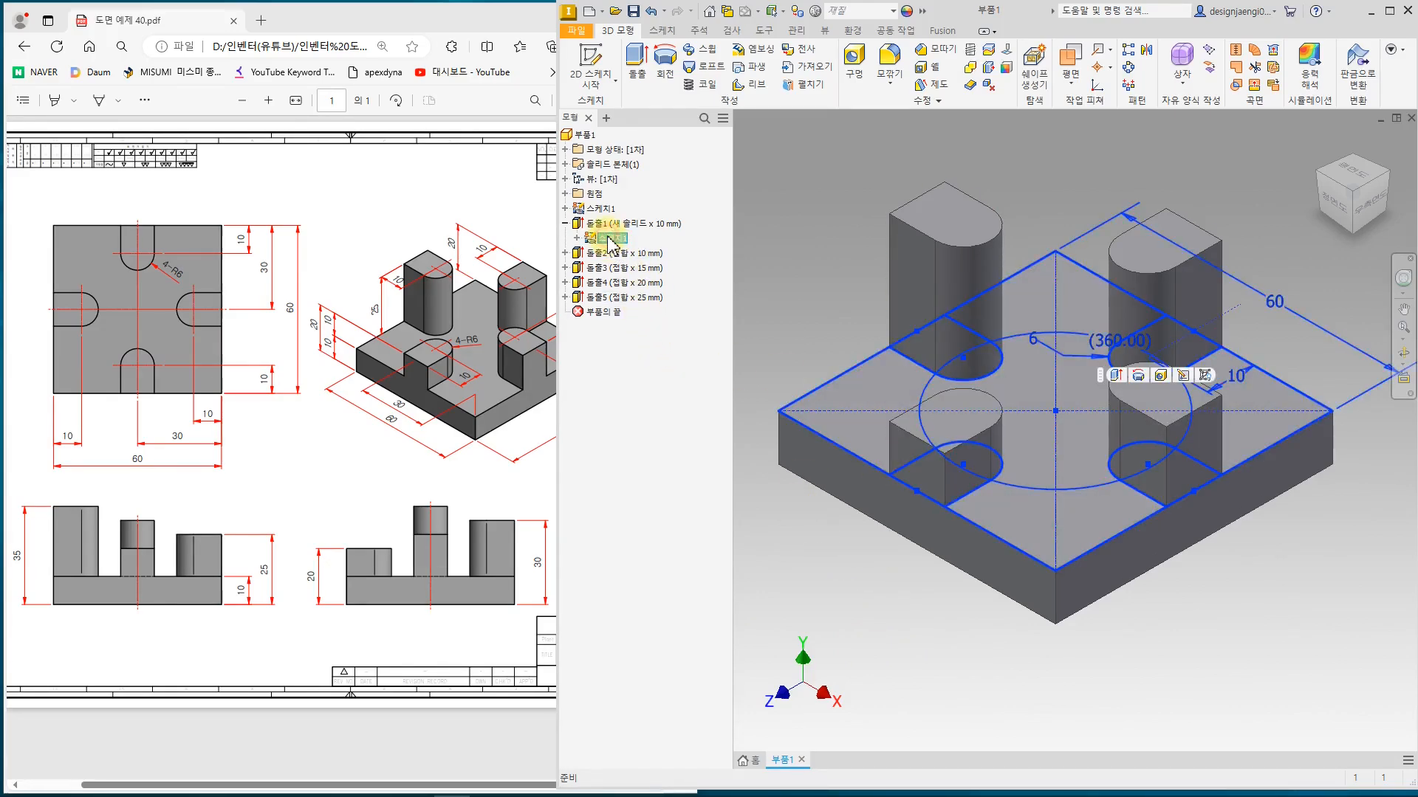
right_click(610, 239)
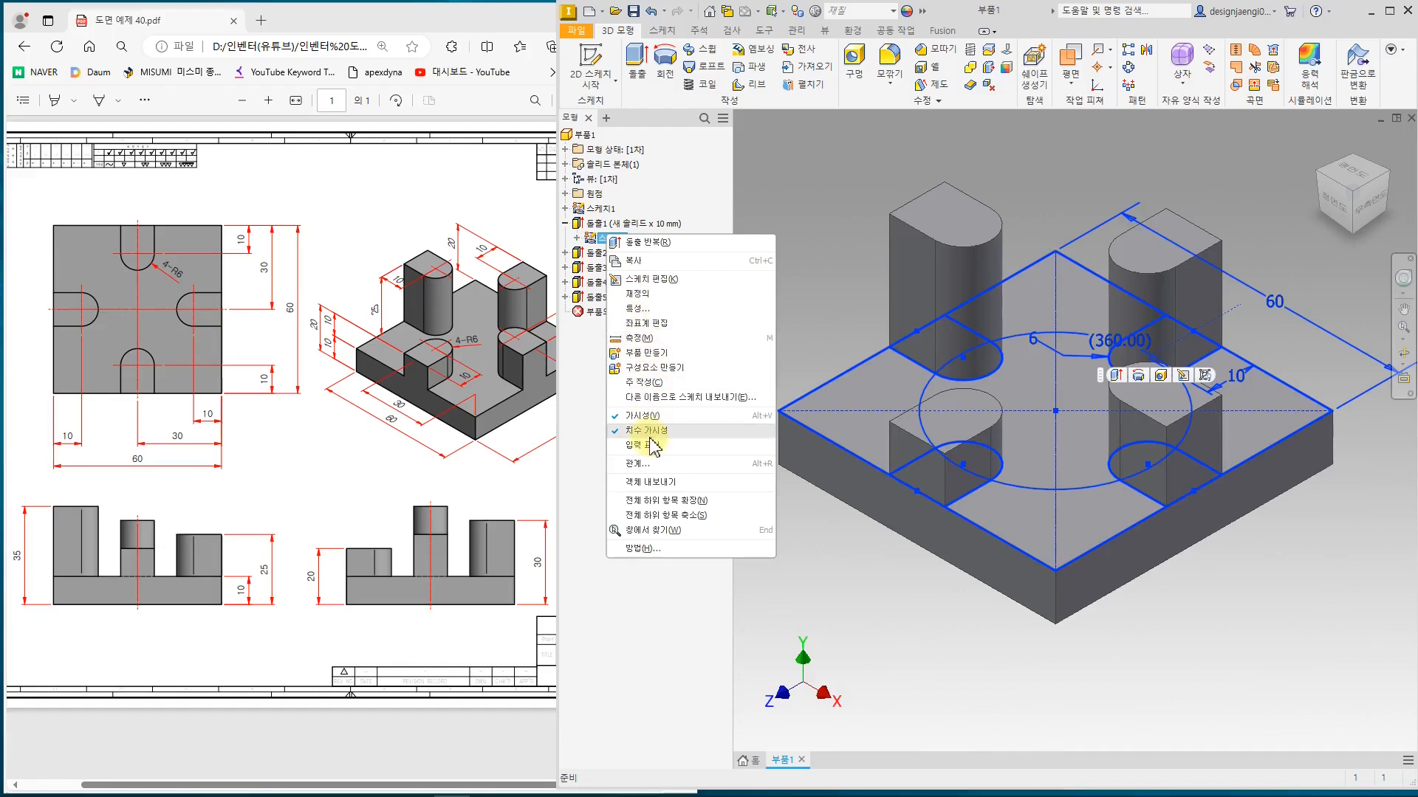
click(644, 416)
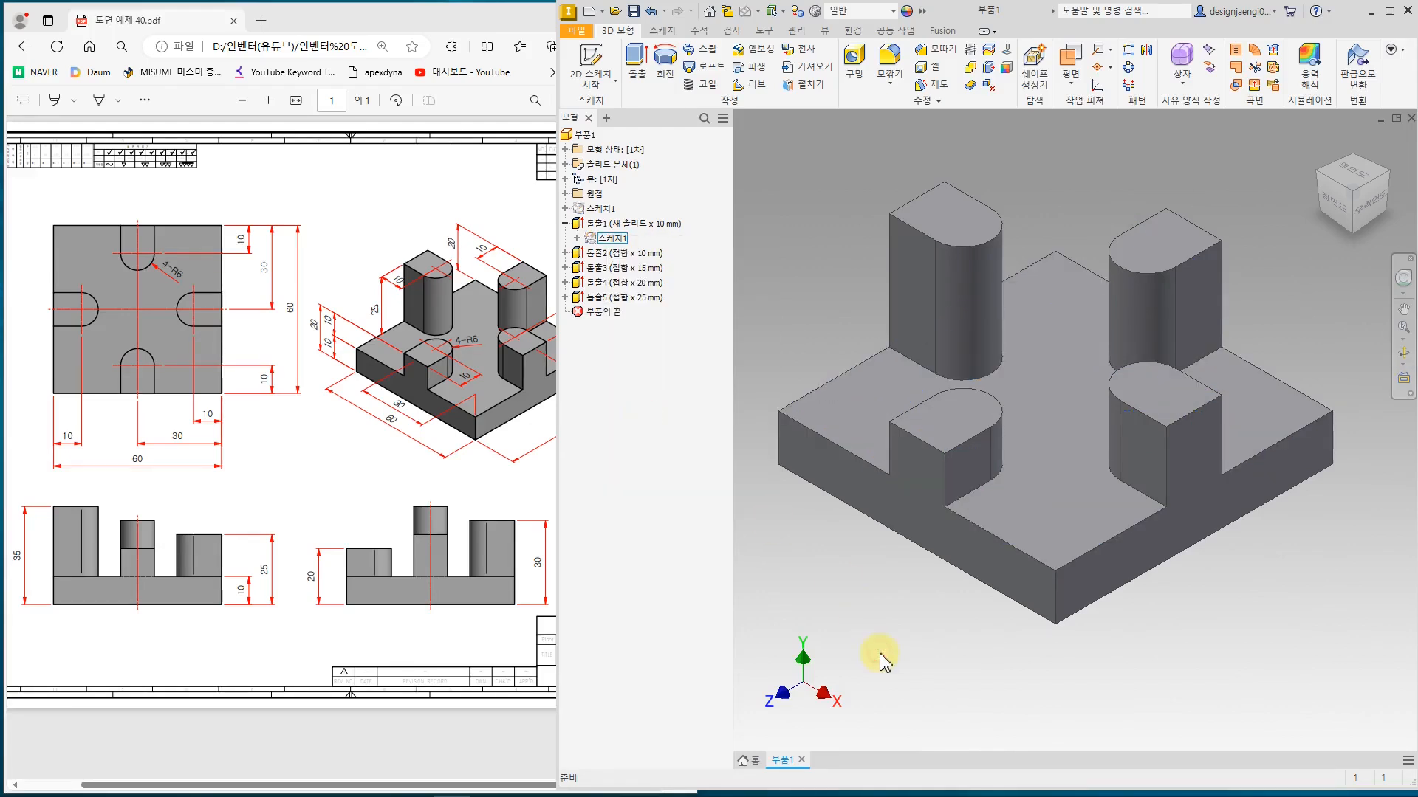
click(566, 224)
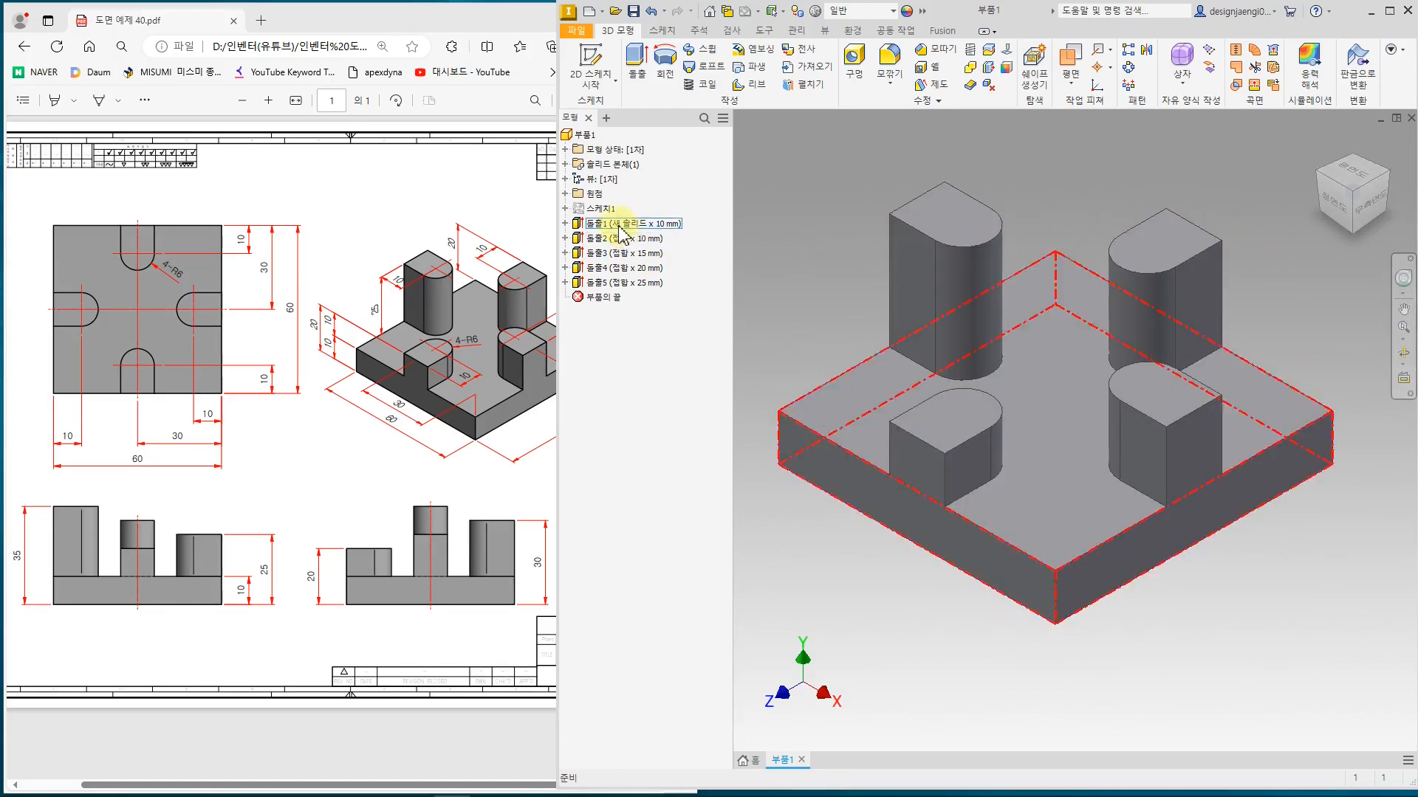
click(600, 208)
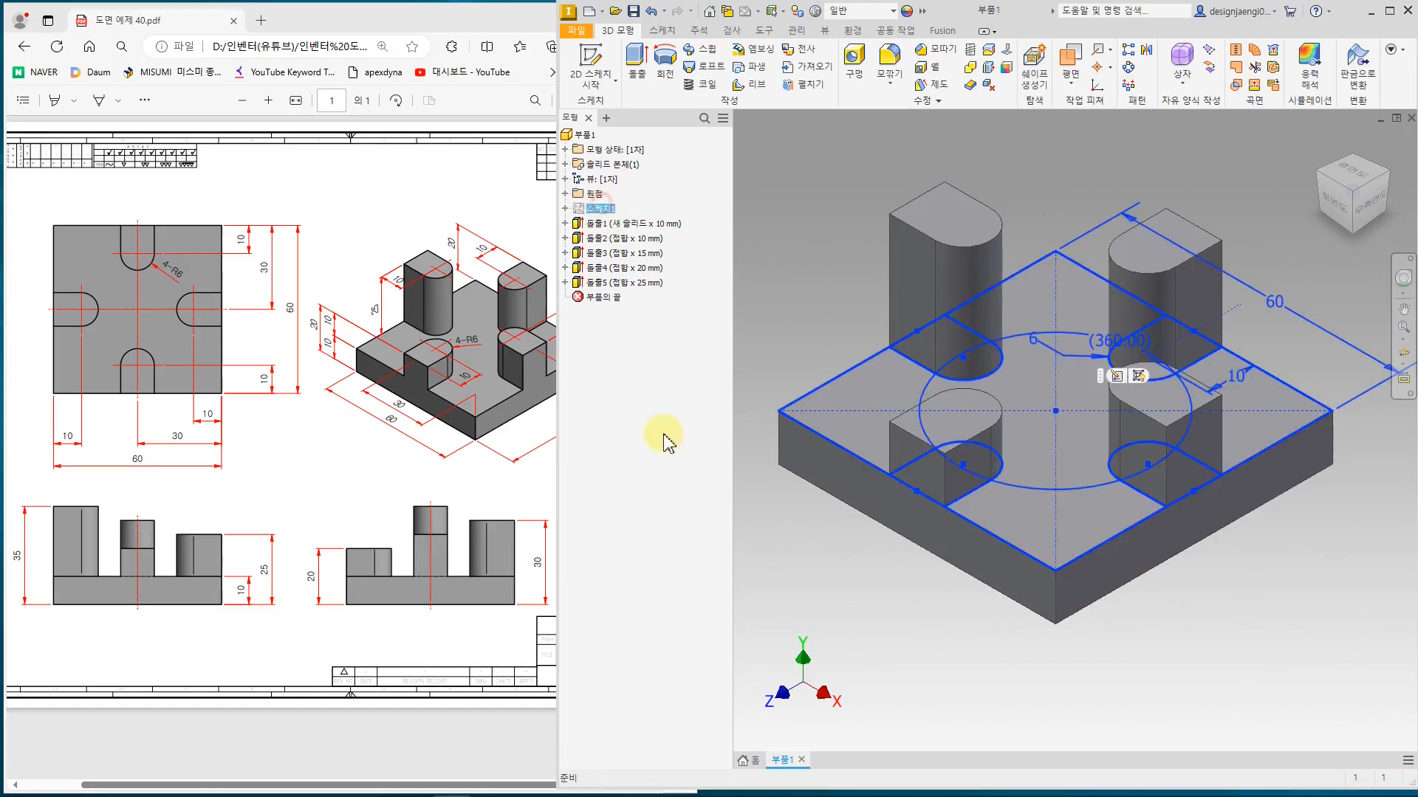
click(673, 517)
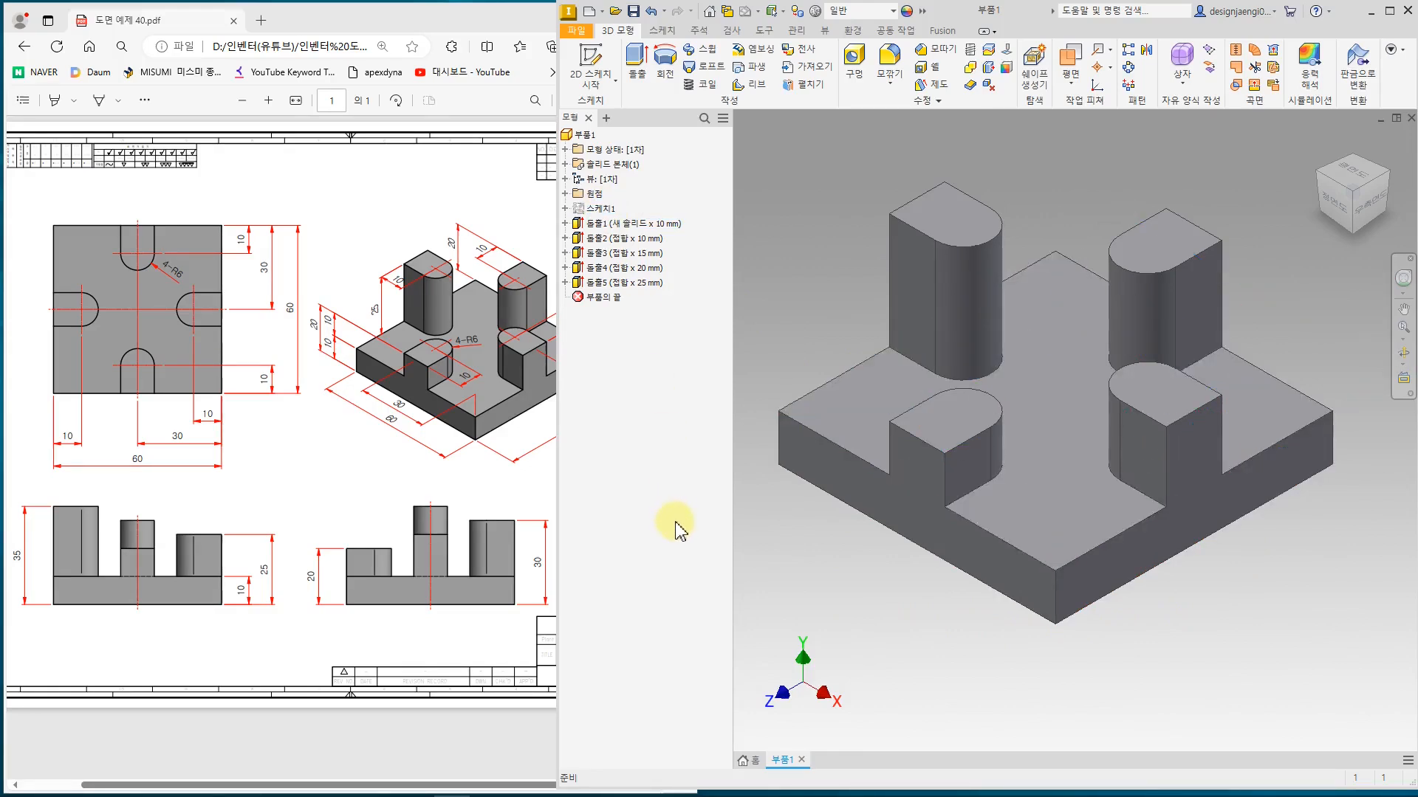
scroll(886, 623, down, 3)
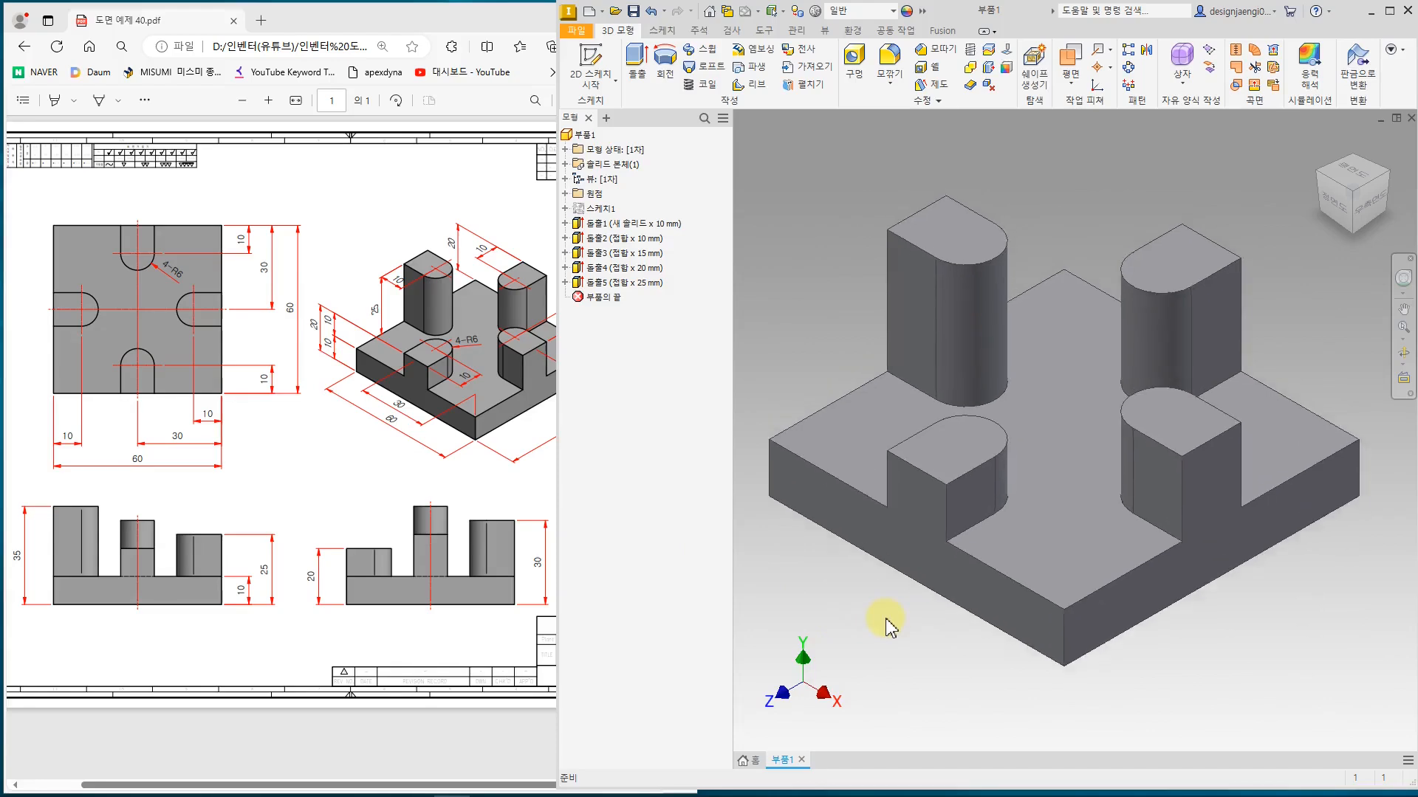
click(383, 475)
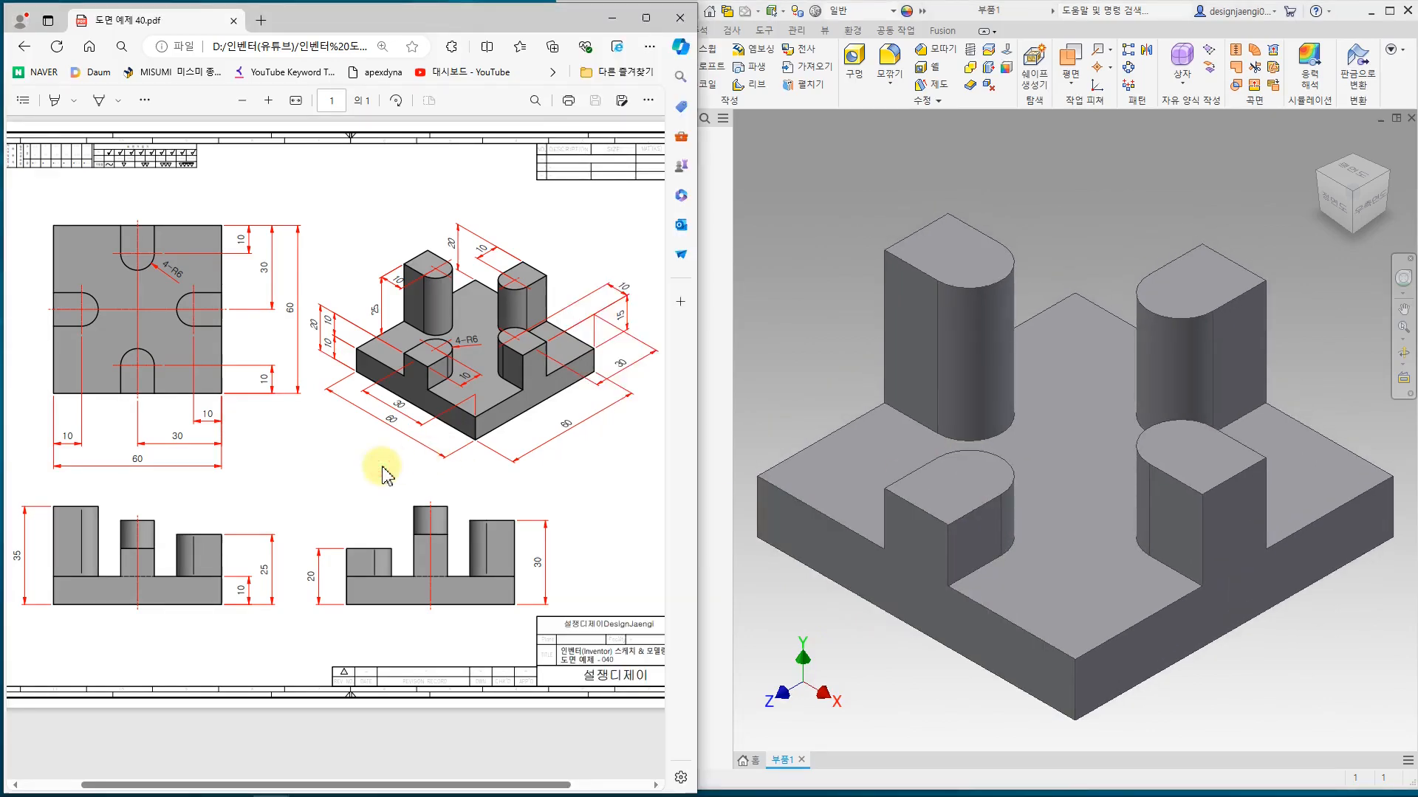
click(768, 343)
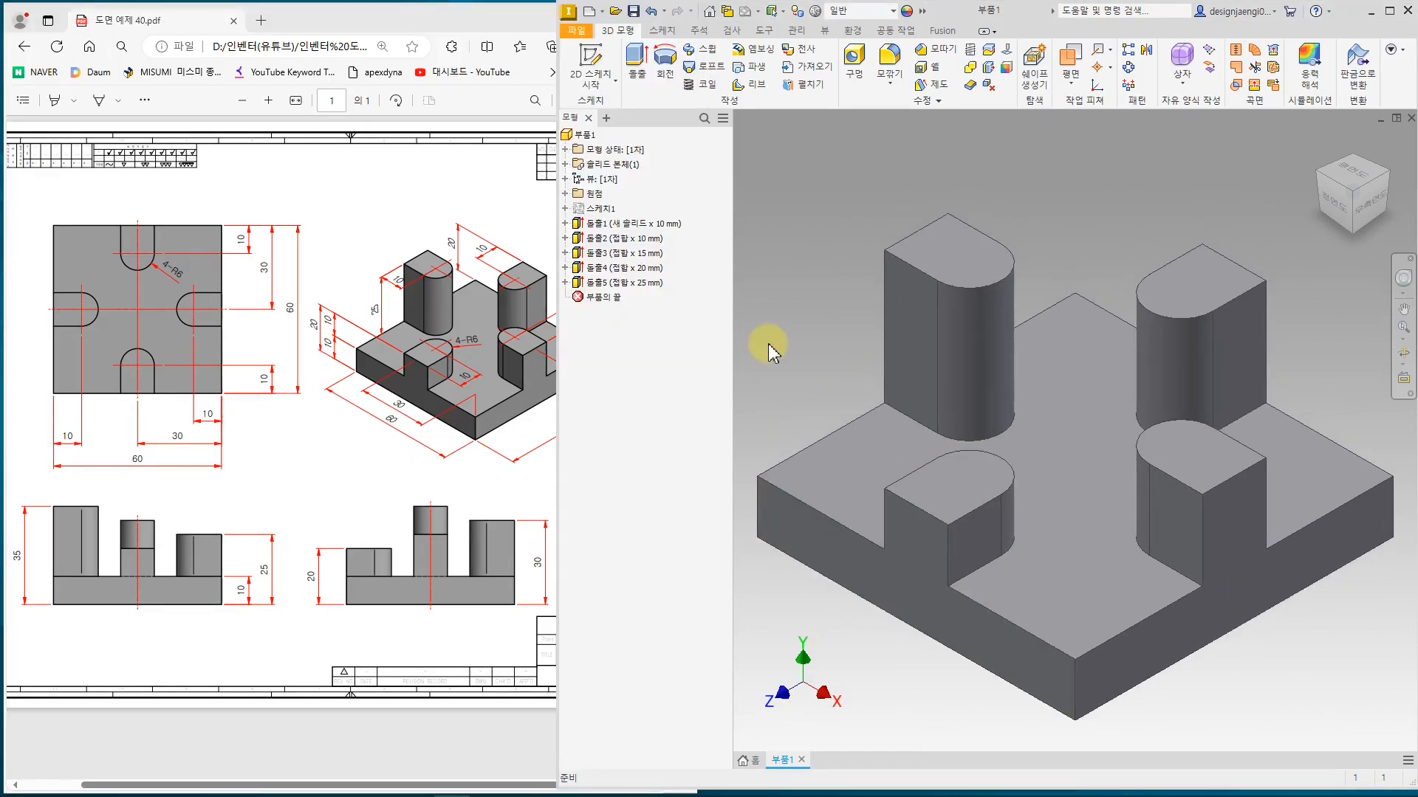